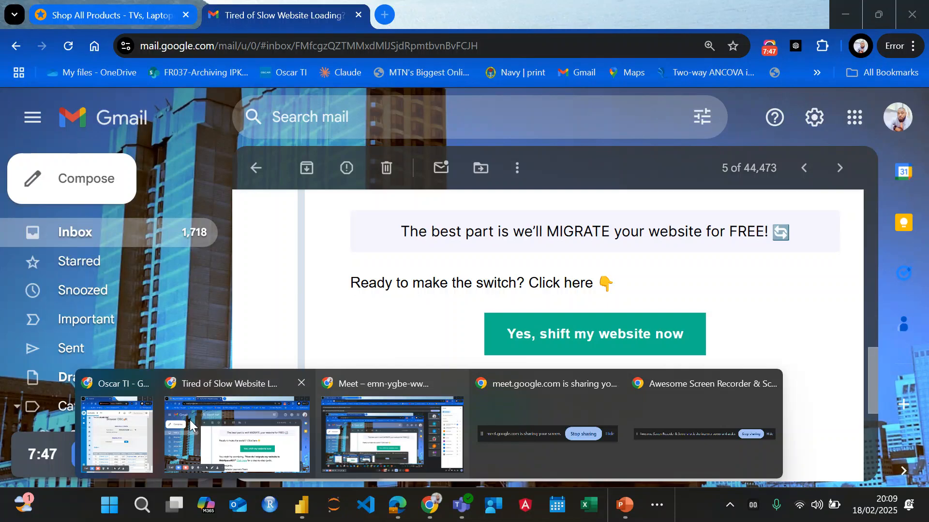
# In the Gmail Chrome window, search Google for 'home icon' in a new tab and show Images results
pyautogui.click(189, 420)
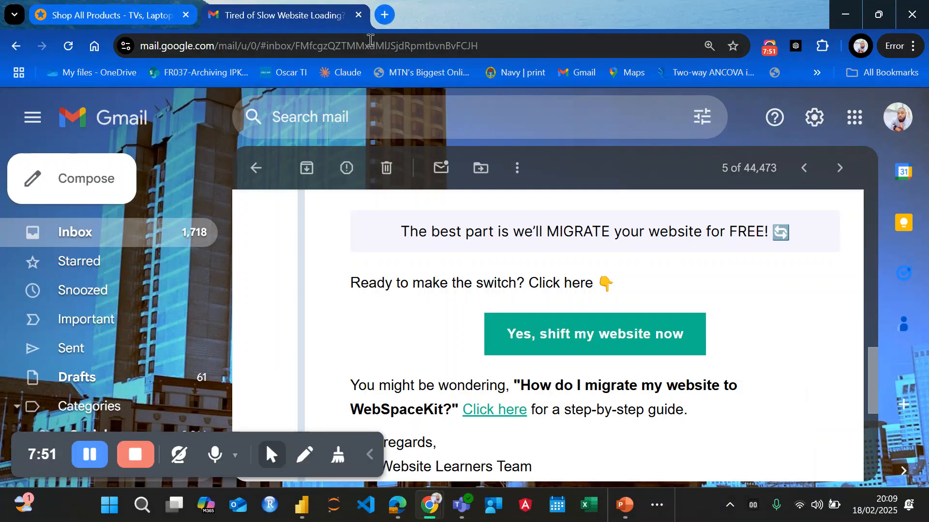
pyautogui.click(385, 15)
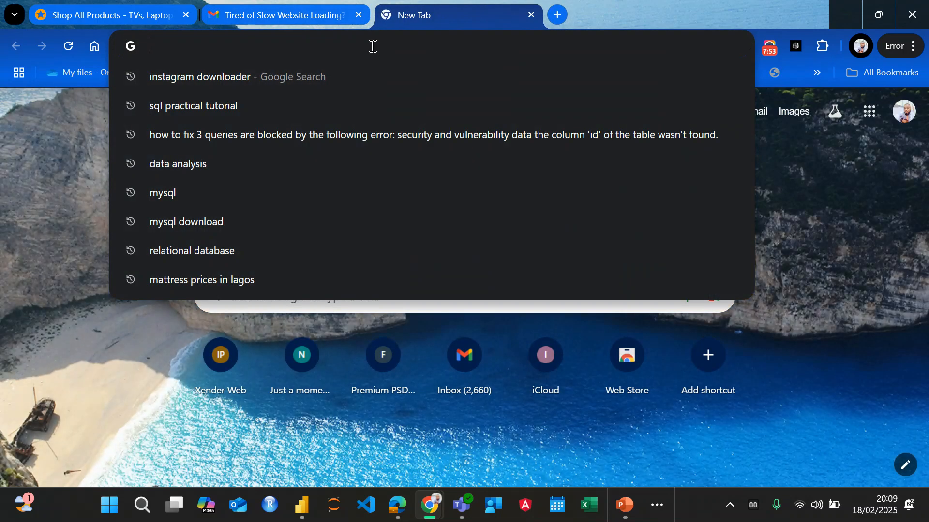
pyautogui.write('home ')
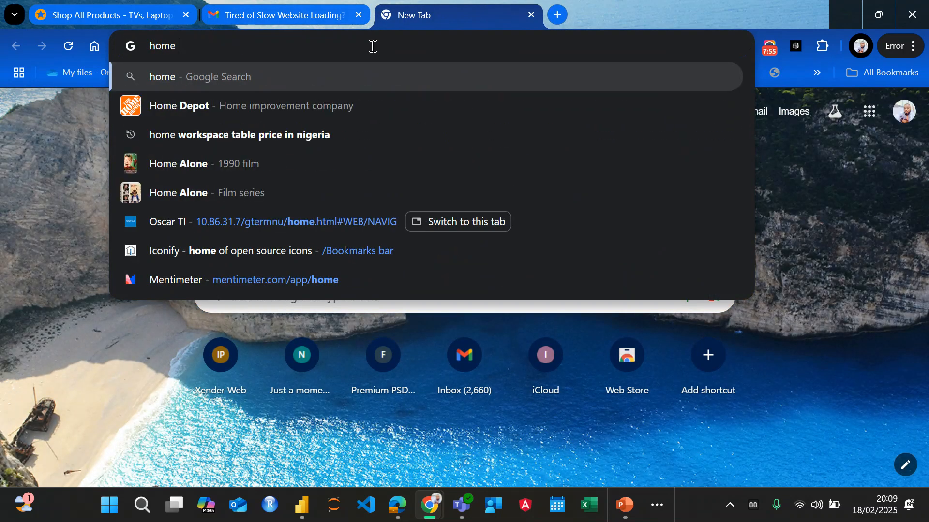
pyautogui.write('ico')
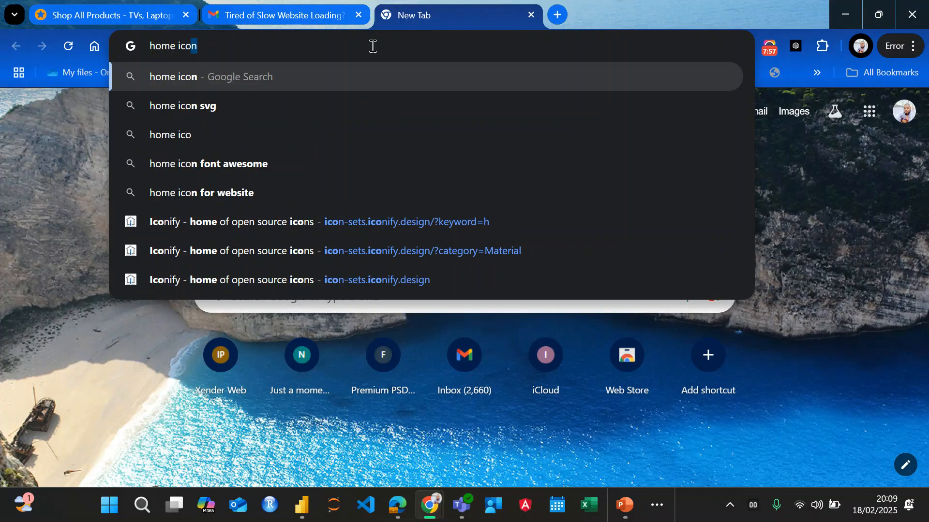
pyautogui.press('Return')
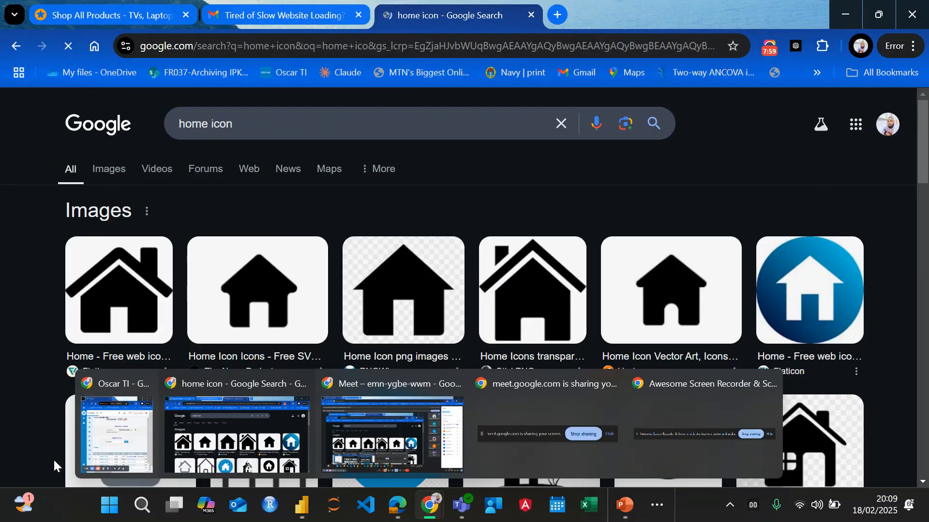
pyautogui.click(106, 173)
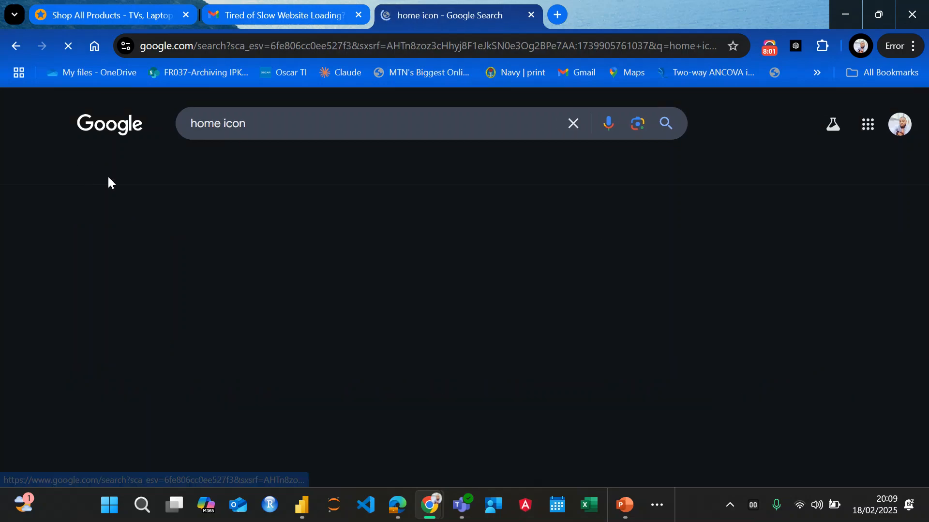
pyautogui.scroll(-5, 162, 369)
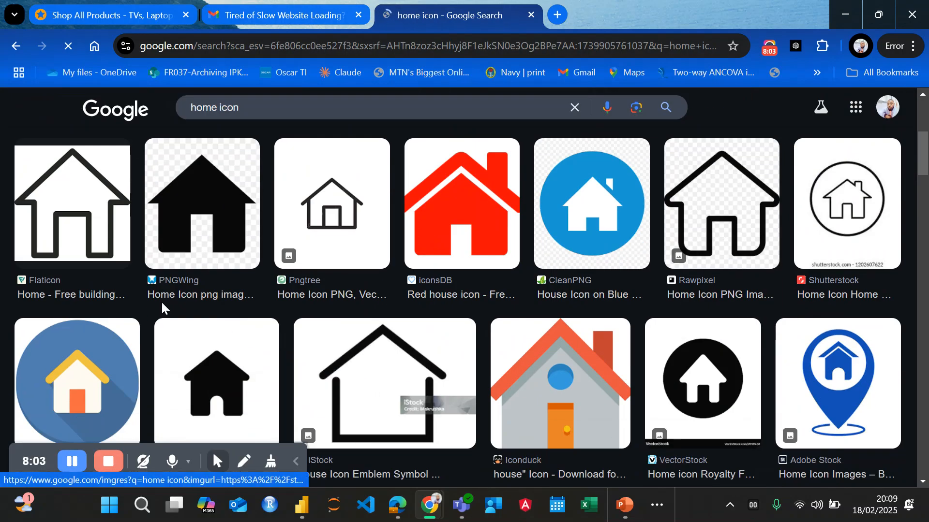
pyautogui.scroll(5, 357, 322)
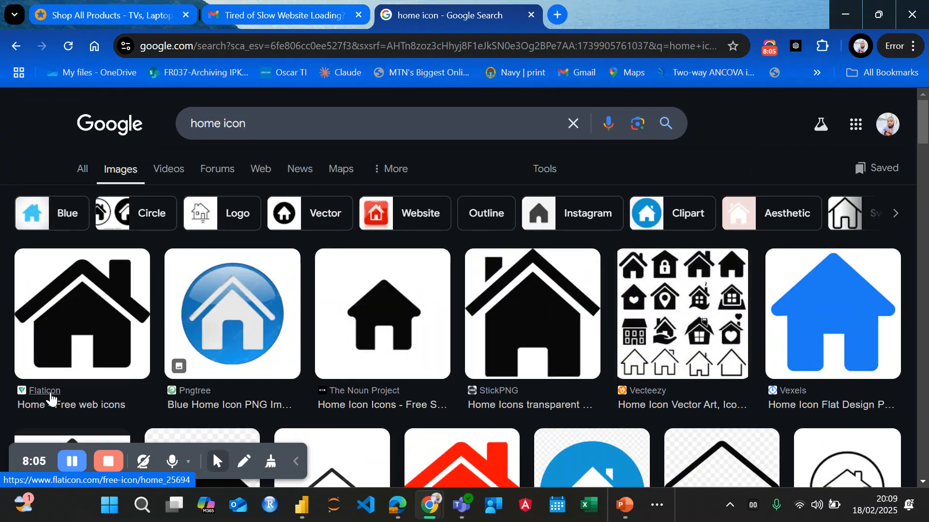
# Open the Flaticon home icon result from the Google Images results
pyautogui.click(47, 395)
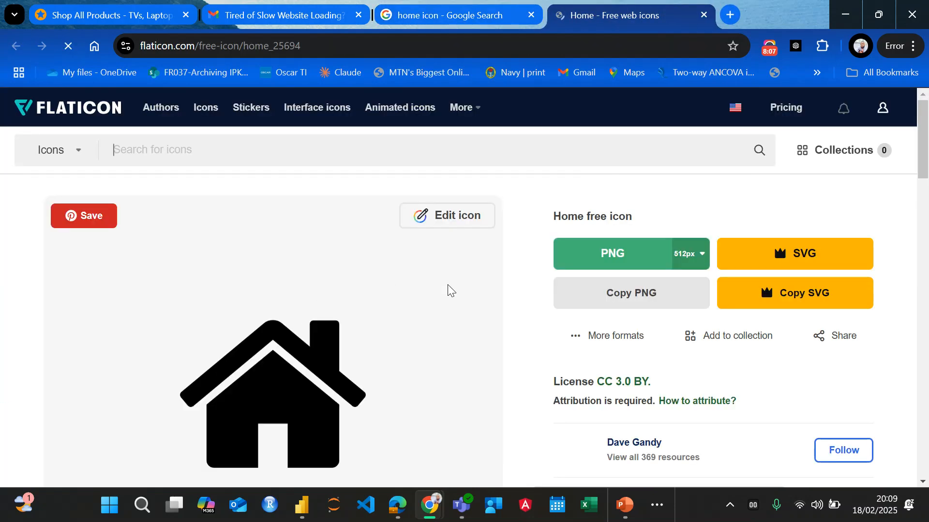
pyautogui.scroll(-3, 290, 295)
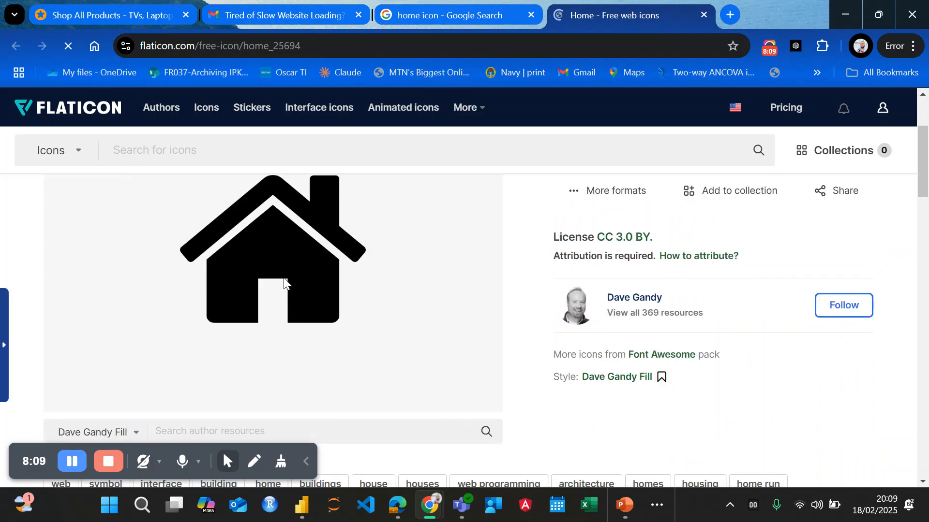
pyautogui.scroll(3, 286, 290)
pyautogui.scroll(-10, 477, 342)
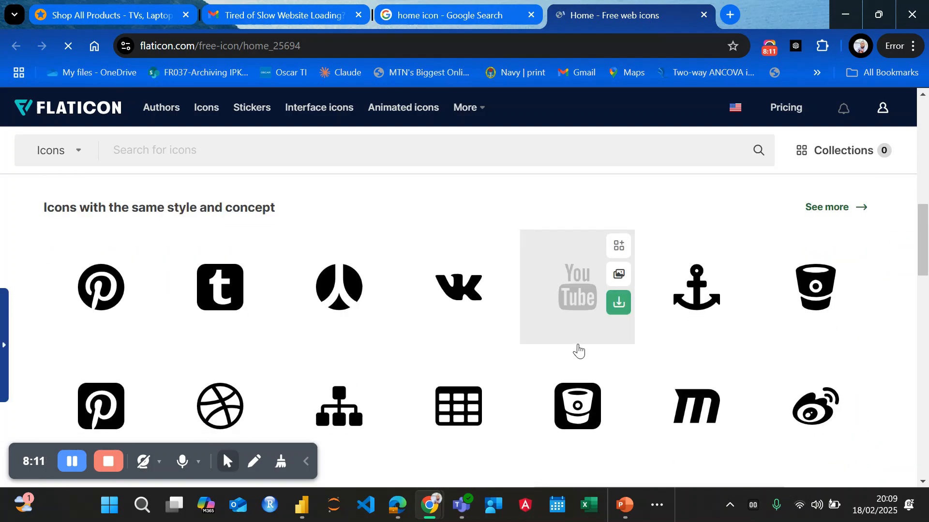
pyautogui.scroll(-4, 456, 366)
pyautogui.scroll(-8, 387, 367)
pyautogui.scroll(12, 300, 348)
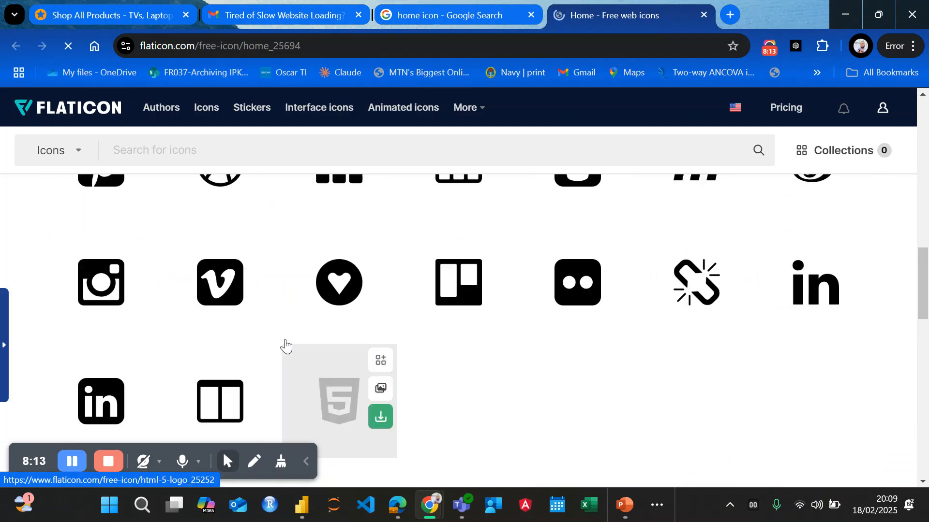
pyautogui.scroll(10, 290, 352)
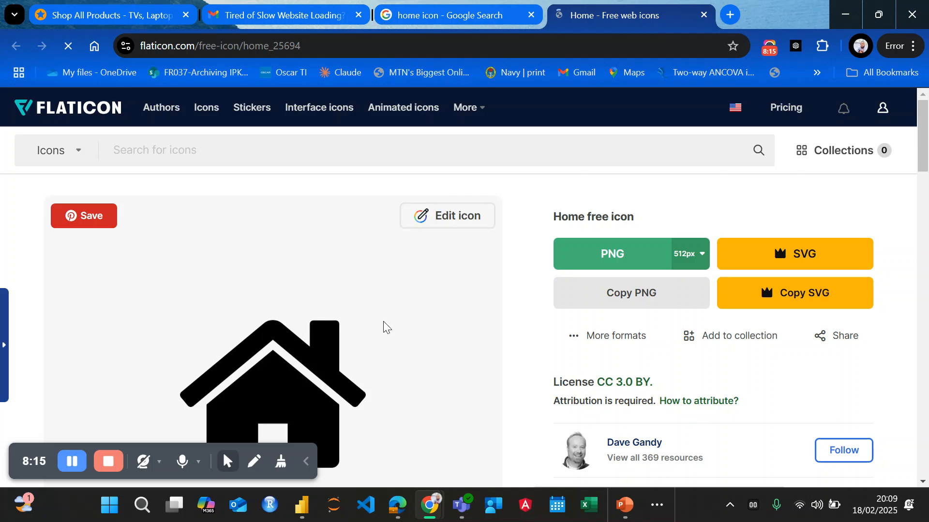
pyautogui.scroll(-4, 368, 305)
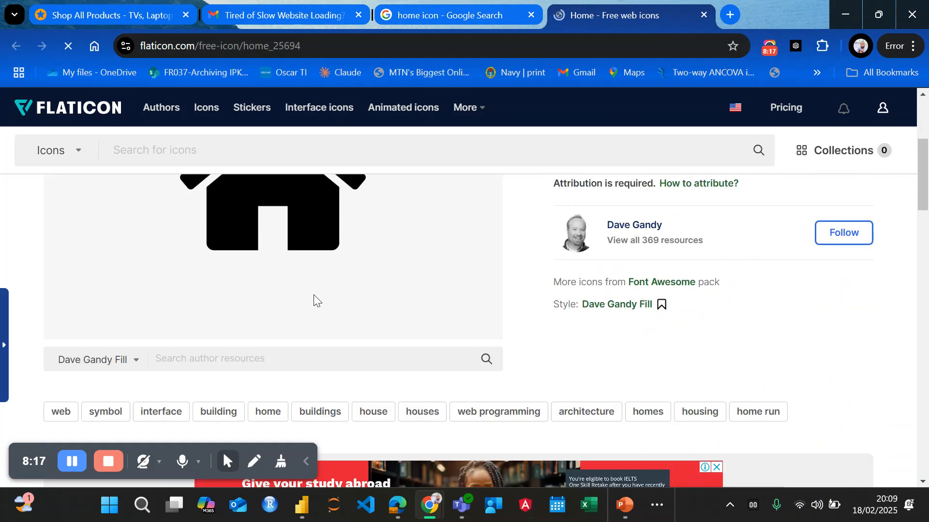
pyautogui.scroll(5, 314, 301)
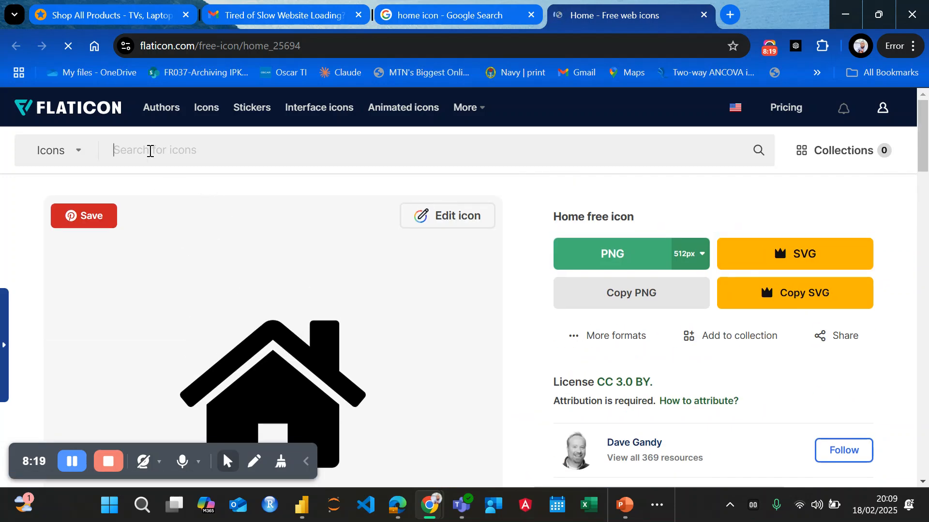
# Search Flaticon for 'white home' and browse the results, closing the Shutterstock ad
pyautogui.write('wh')
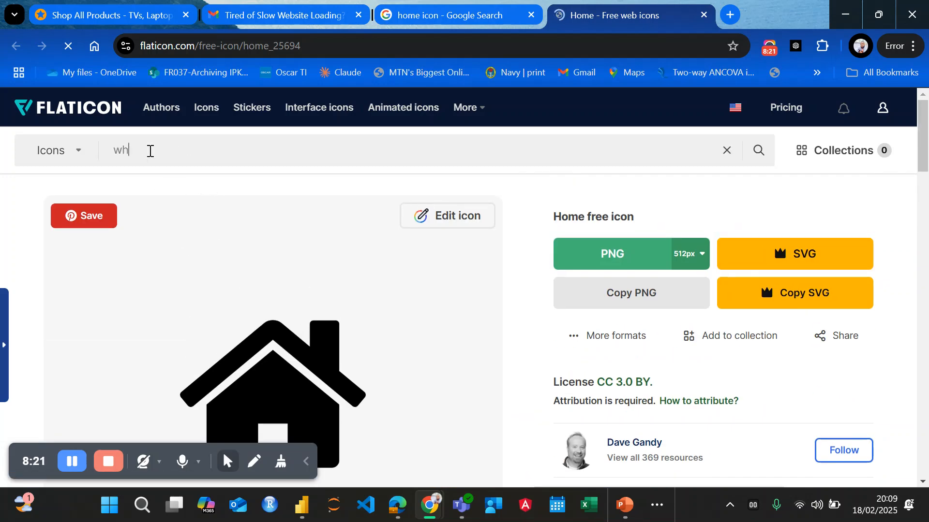
pyautogui.write('ite home')
pyautogui.press('Return')
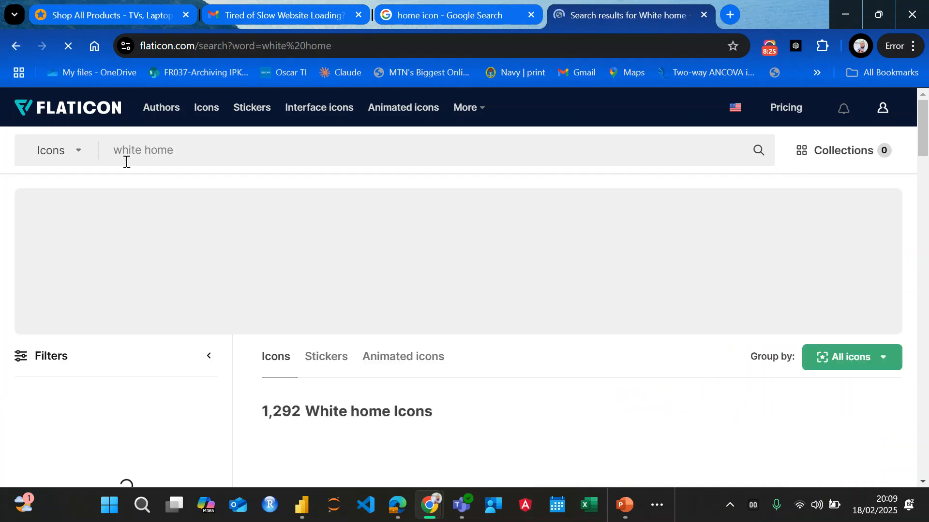
pyautogui.scroll(-1, 325, 272)
pyautogui.scroll(-1, 491, 330)
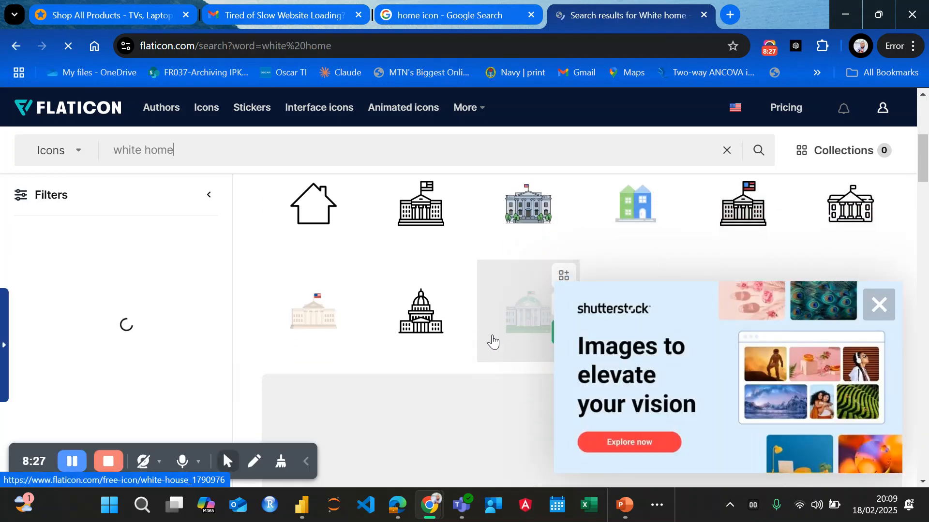
pyautogui.scroll(-3, 384, 328)
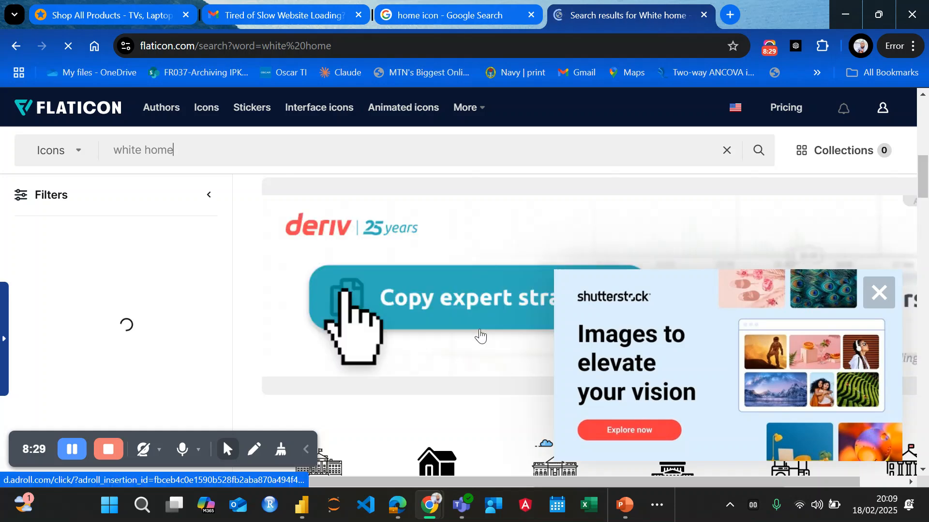
pyautogui.scroll(2, 479, 335)
pyautogui.click(879, 292)
pyautogui.scroll(-4, 609, 342)
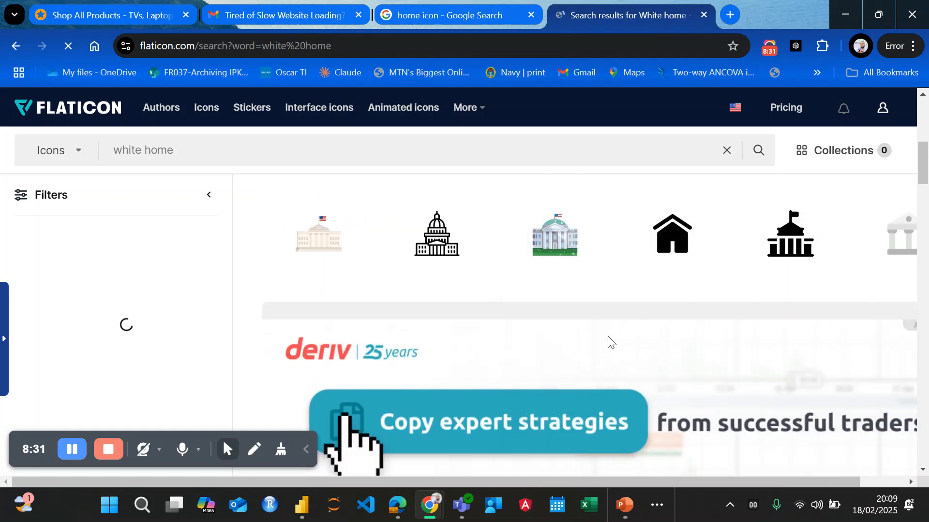
pyautogui.scroll(-4, 687, 342)
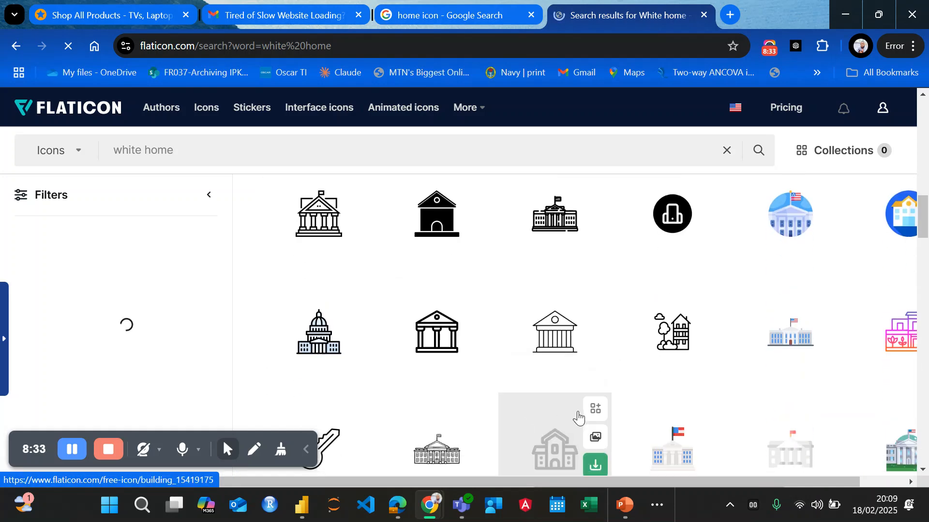
pyautogui.scroll(-3, 578, 415)
pyautogui.scroll(-4, 416, 349)
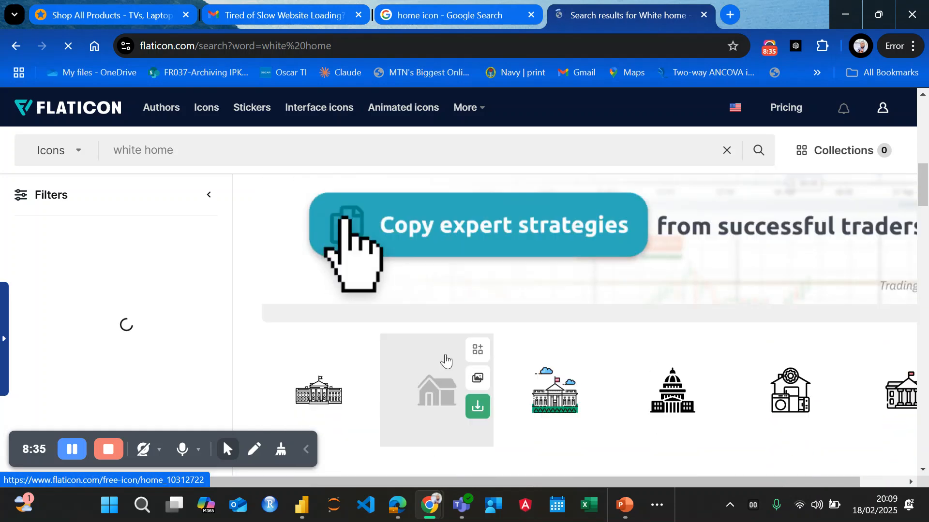
pyautogui.scroll(3, 409, 357)
pyautogui.scroll(-2, 316, 380)
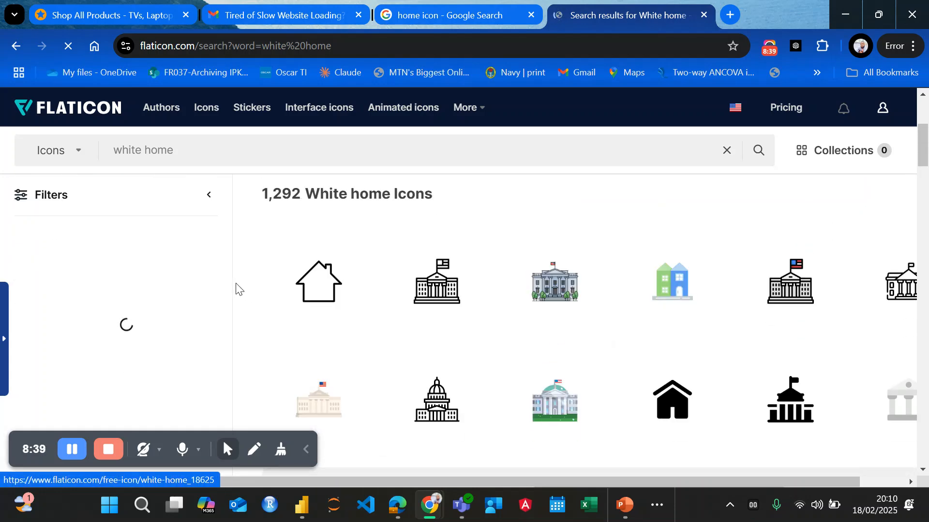
# Download the outline White Home icon as a free PNG, then minimize Chrome
pyautogui.click(317, 285)
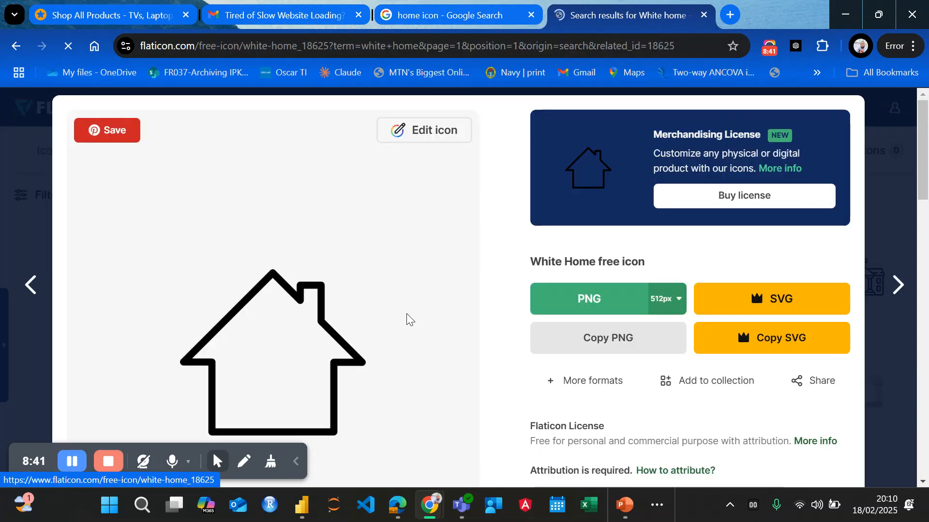
pyautogui.click(604, 300)
pyautogui.scroll(-4, 650, 438)
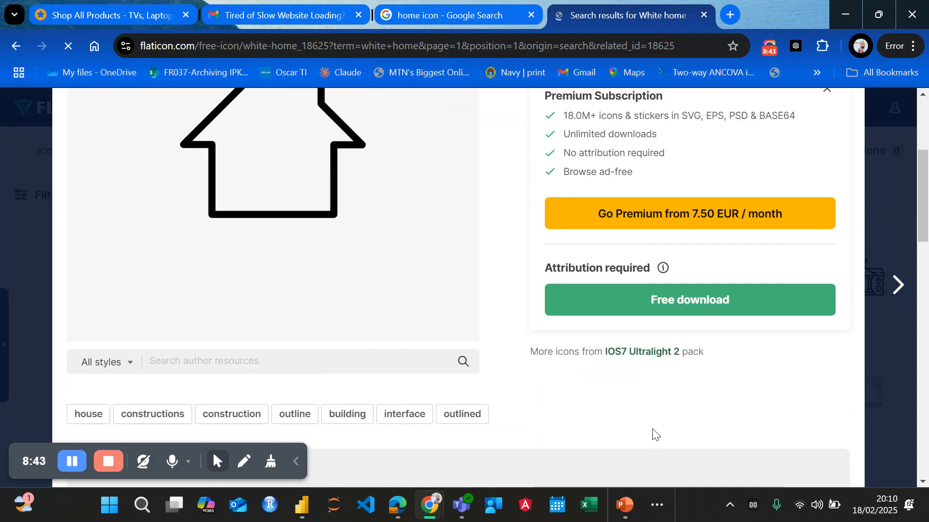
pyautogui.click(552, 296)
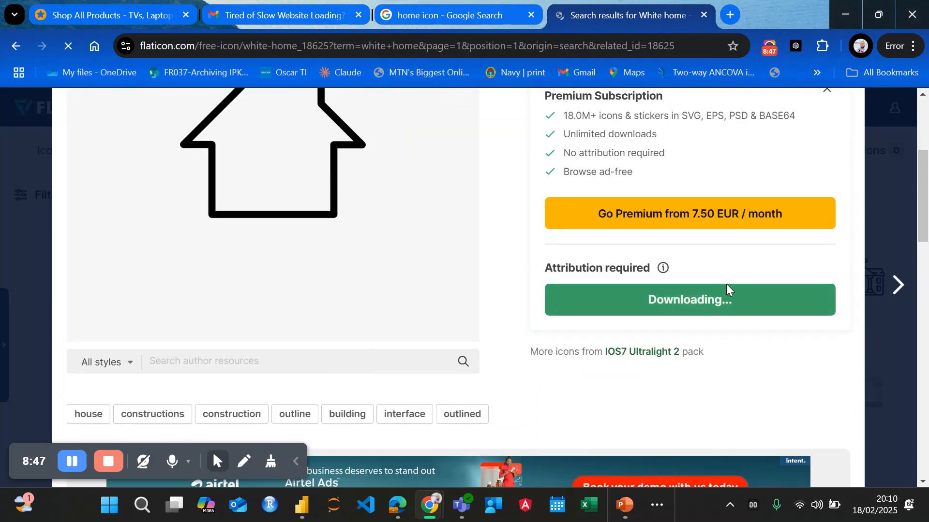
pyautogui.click(840, 16)
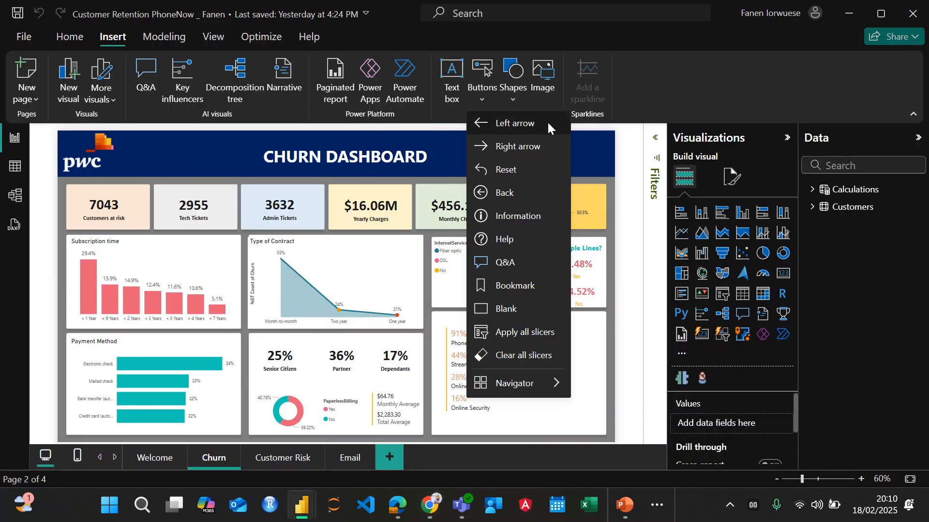
# Insert the house icon image from Downloads and shrink it into the dashboard's title banner
pyautogui.click(627, 96)
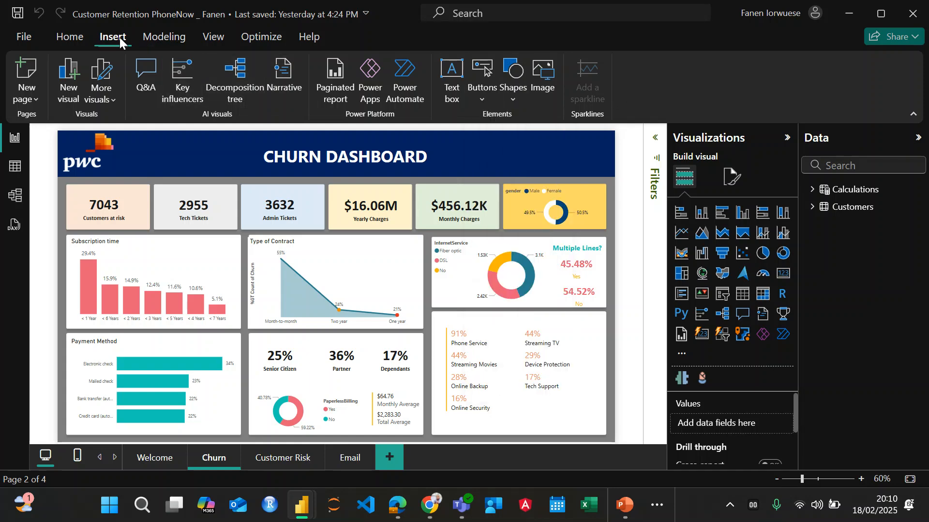
pyautogui.click(546, 70)
pyautogui.click(61, 182)
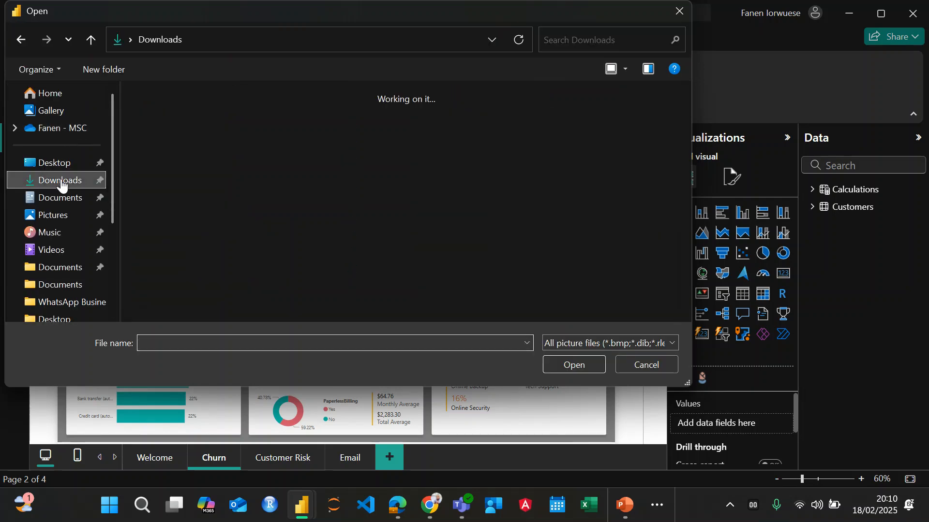
pyautogui.doubleClick(178, 130)
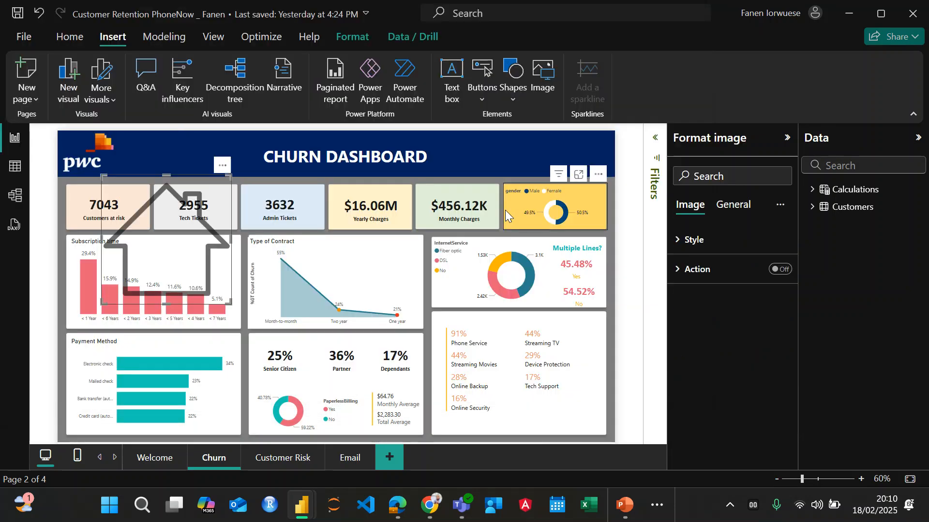
pyautogui.moveTo(230, 176); pyautogui.dragTo(526, 147)
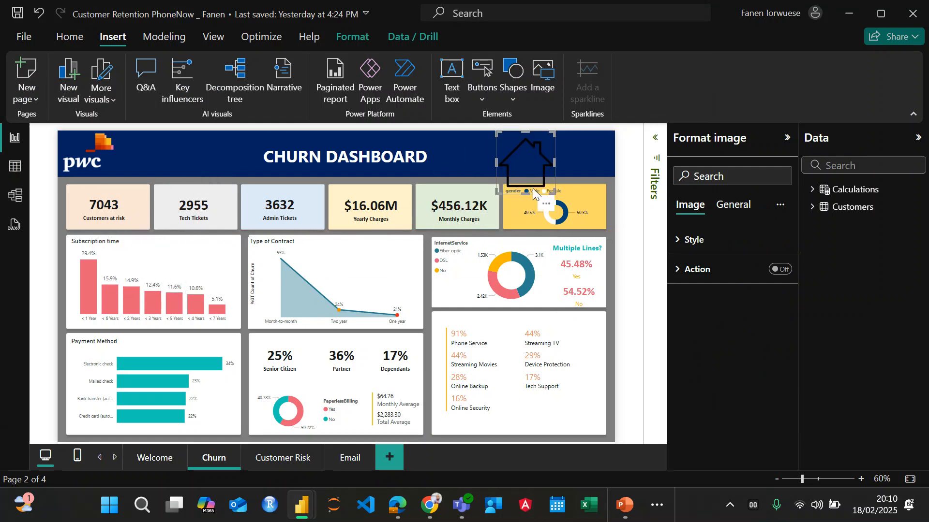
pyautogui.moveTo(554, 192); pyautogui.dragTo(506, 162)
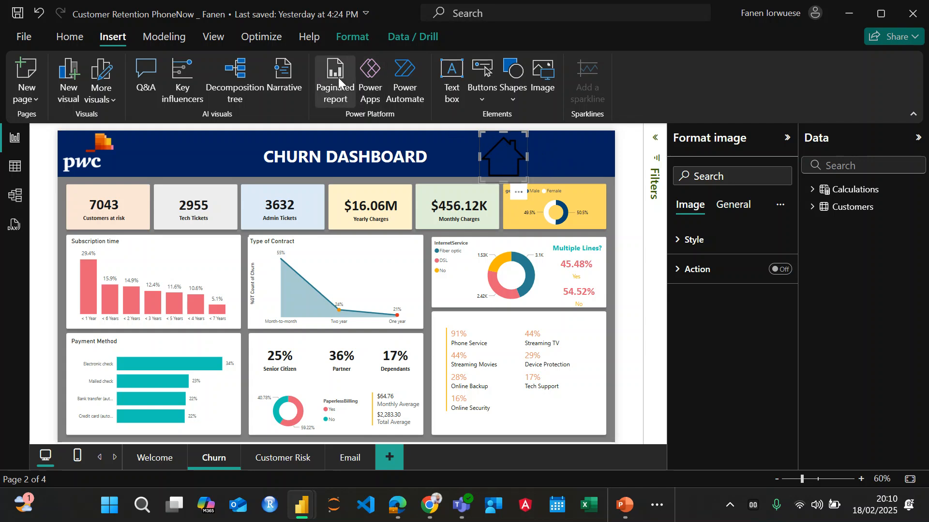
# Insert a rectangle shape and resize it into the header's top-right corner
pyautogui.click(487, 98)
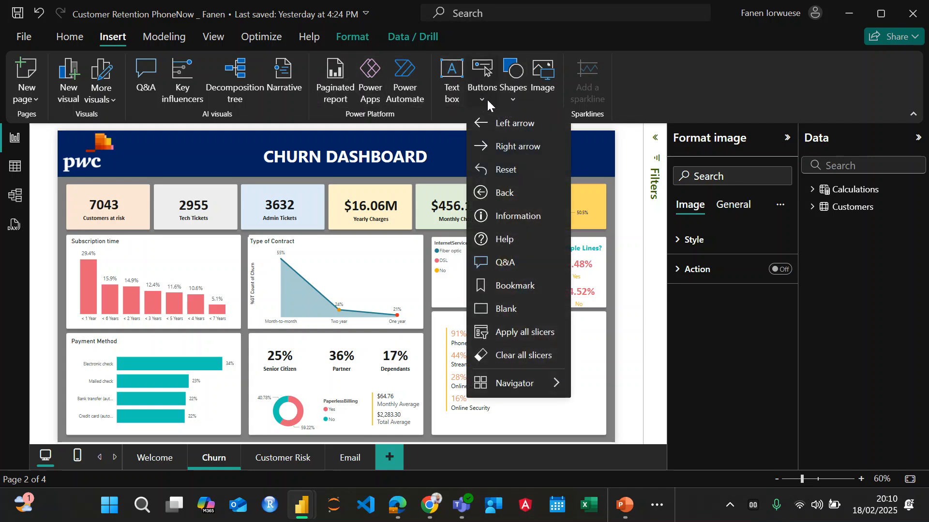
pyautogui.click(509, 100)
pyautogui.click(512, 100)
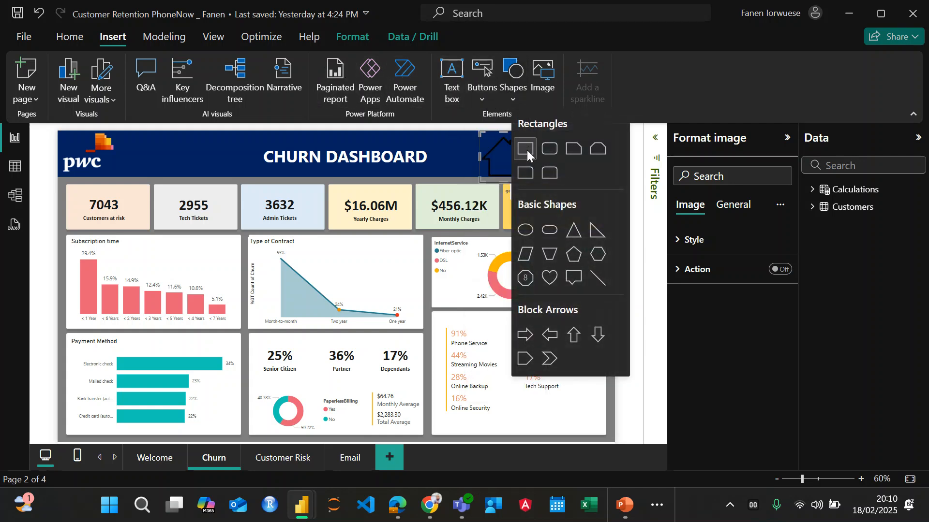
pyautogui.click(527, 150)
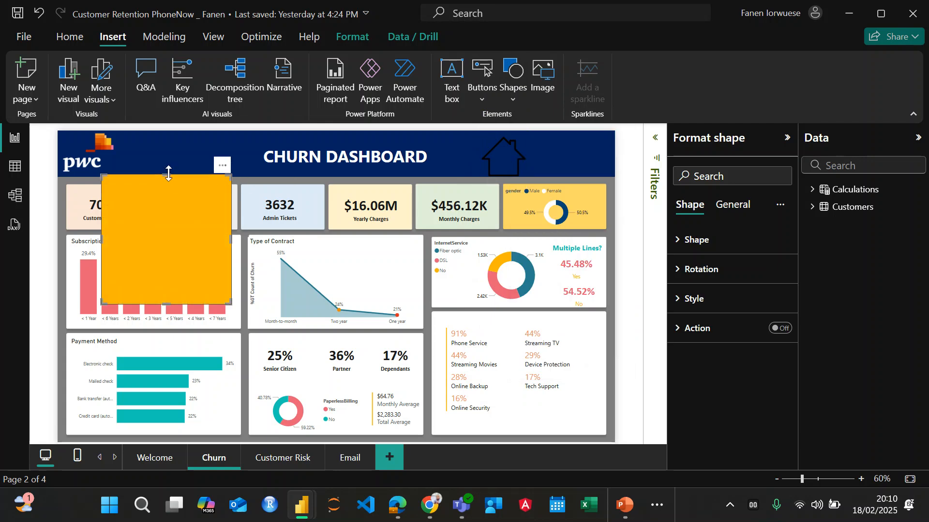
pyautogui.moveTo(167, 175); pyautogui.dragTo(545, 150)
pyautogui.moveTo(484, 154); pyautogui.dragTo(535, 146)
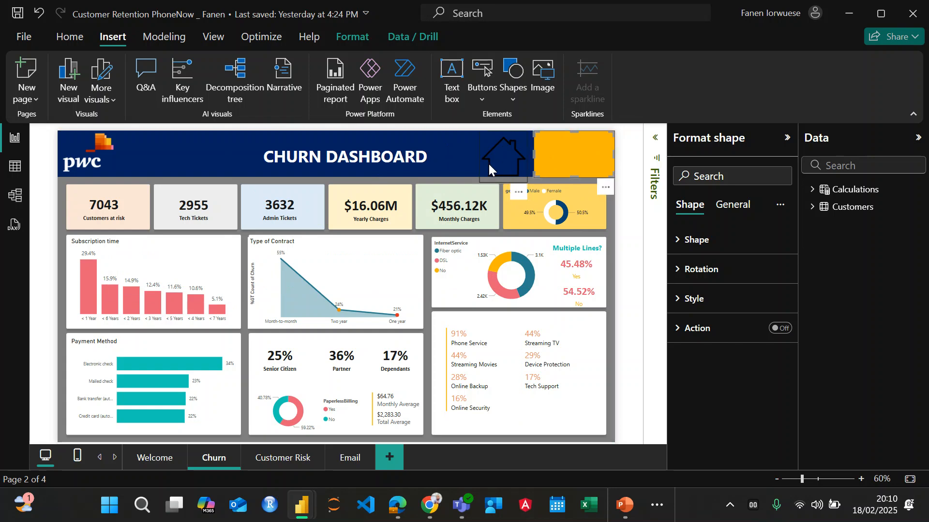
# Change the rectangle's Style fill colour from orange to White
pyautogui.click(503, 160)
pyautogui.click(575, 154)
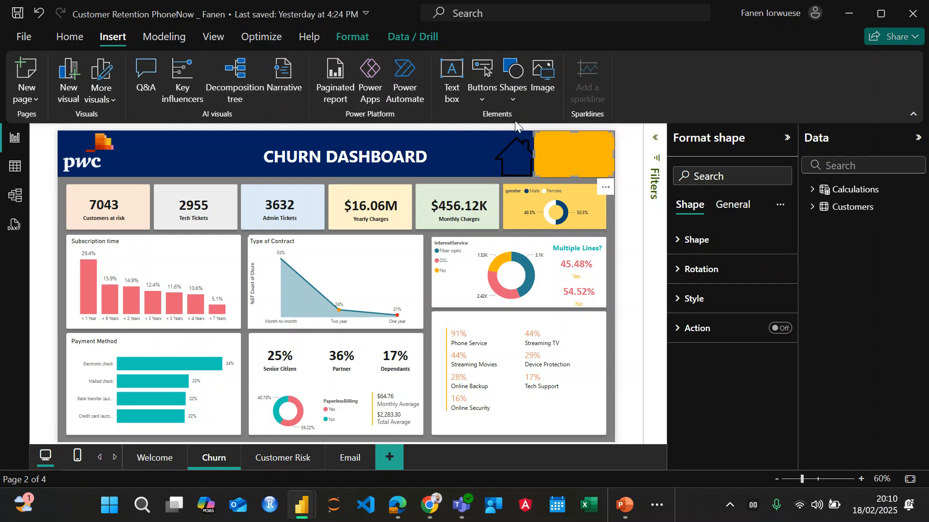
pyautogui.click(726, 207)
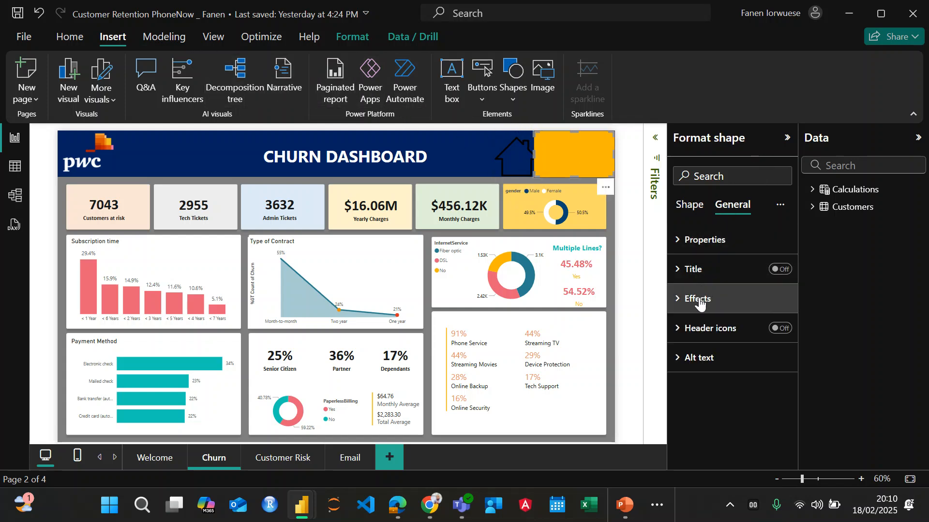
pyautogui.click(699, 299)
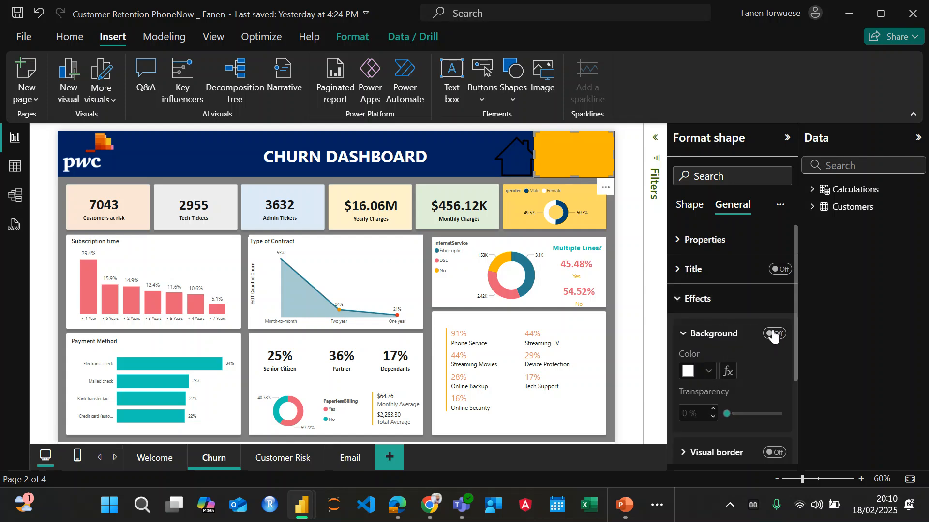
pyautogui.click(694, 204)
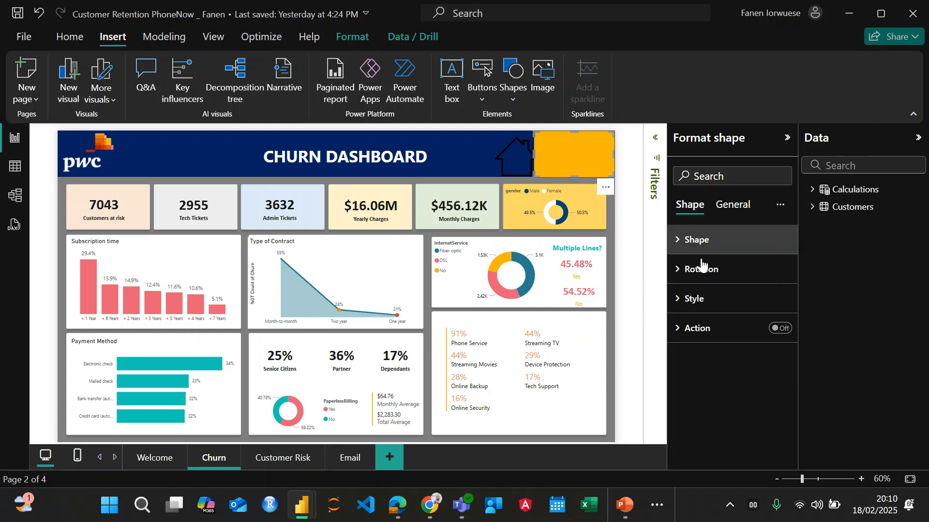
pyautogui.click(694, 300)
pyautogui.click(709, 376)
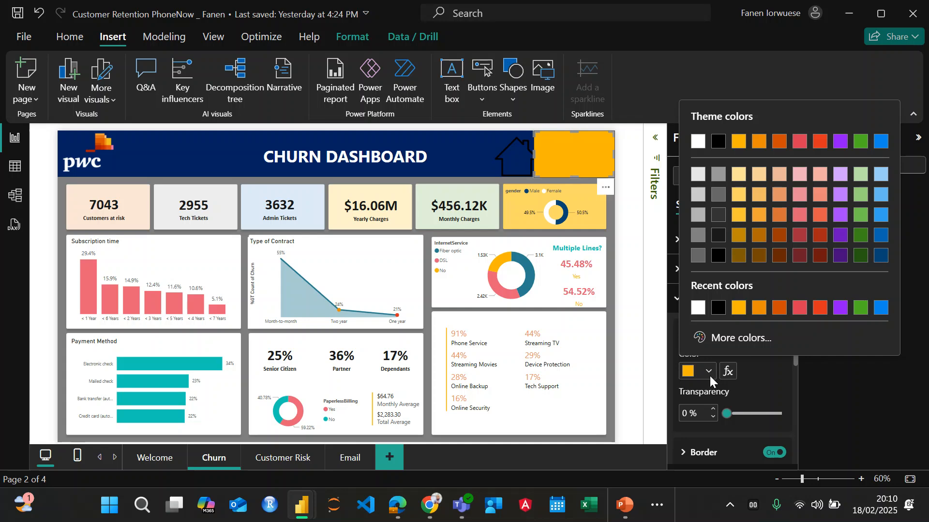
pyautogui.click(696, 307)
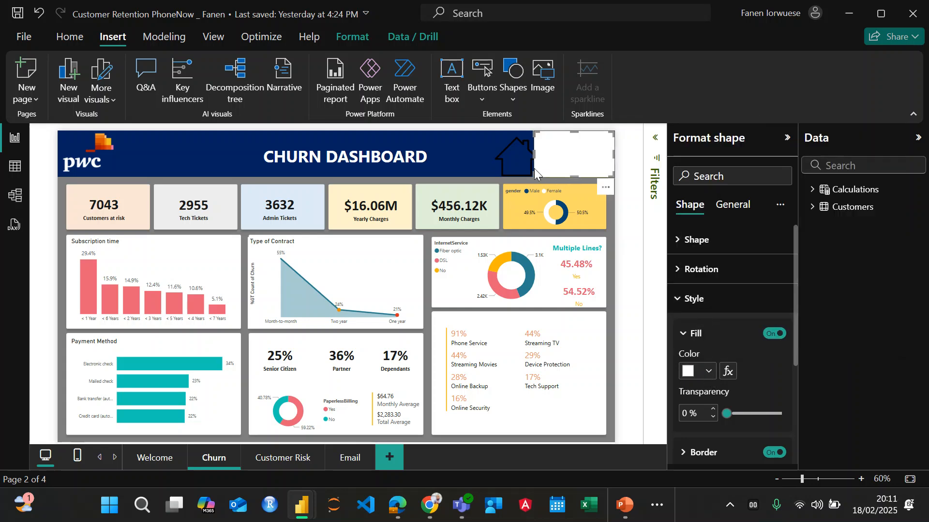
# Move the house image into the white box and reselect the box
pyautogui.moveTo(517, 164); pyautogui.dragTo(597, 170)
pyautogui.click(604, 162)
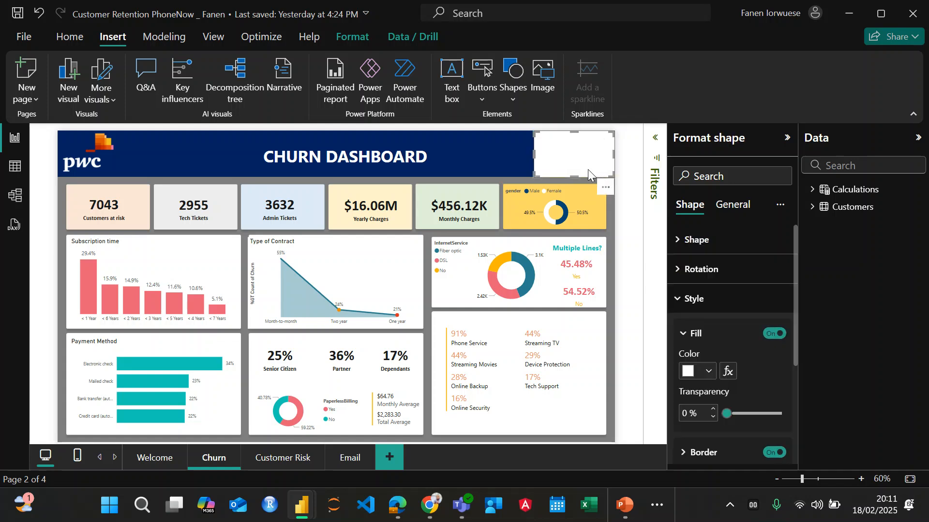
pyautogui.click(514, 158)
pyautogui.click(576, 150)
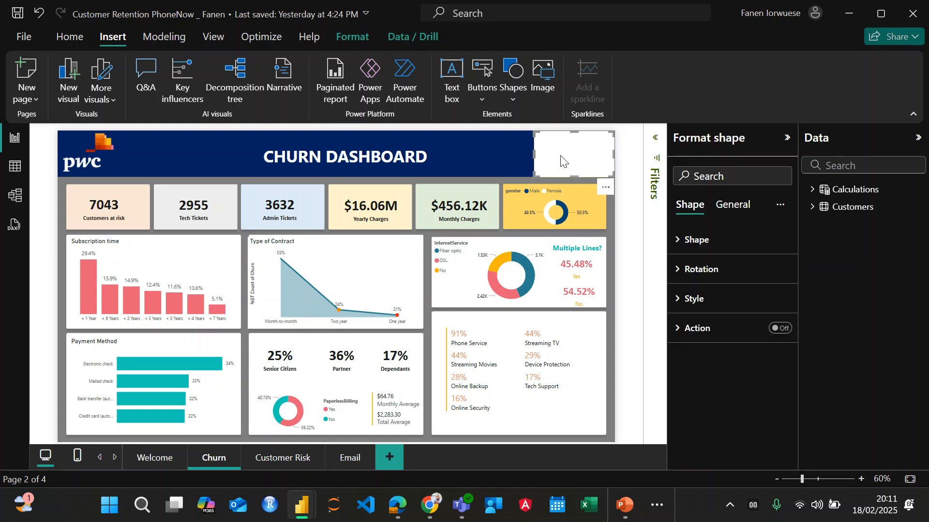
# Drag the white box's left edge to cover the house icon area in the top-right corner
pyautogui.moveTo(534, 155); pyautogui.dragTo(588, 158)
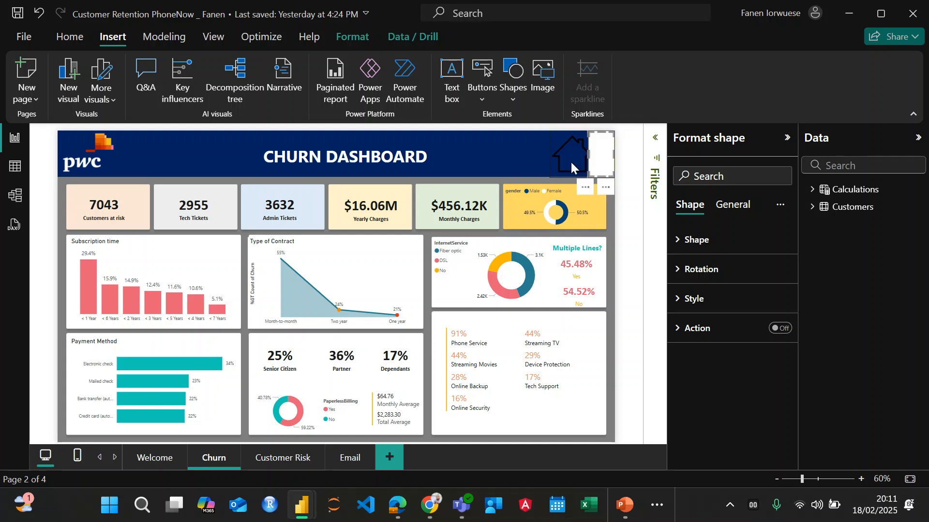
pyautogui.click(570, 162)
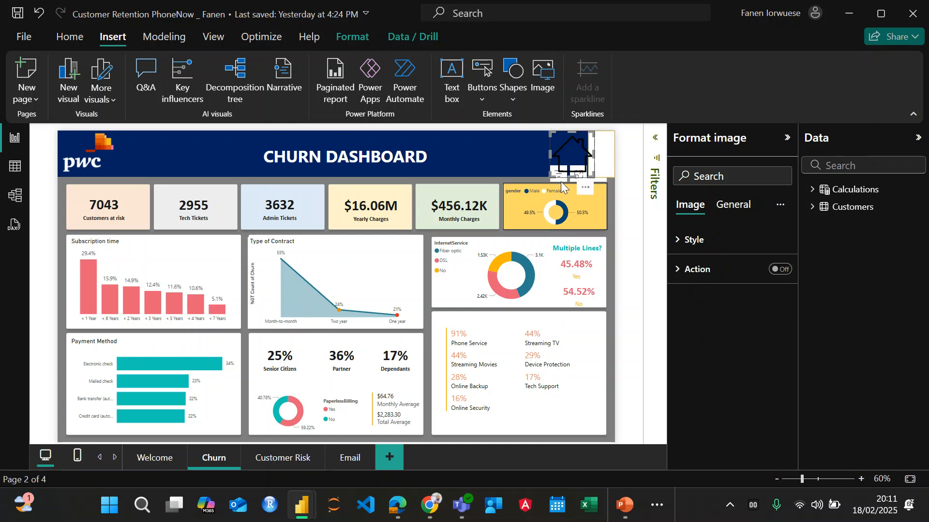
pyautogui.click(590, 167)
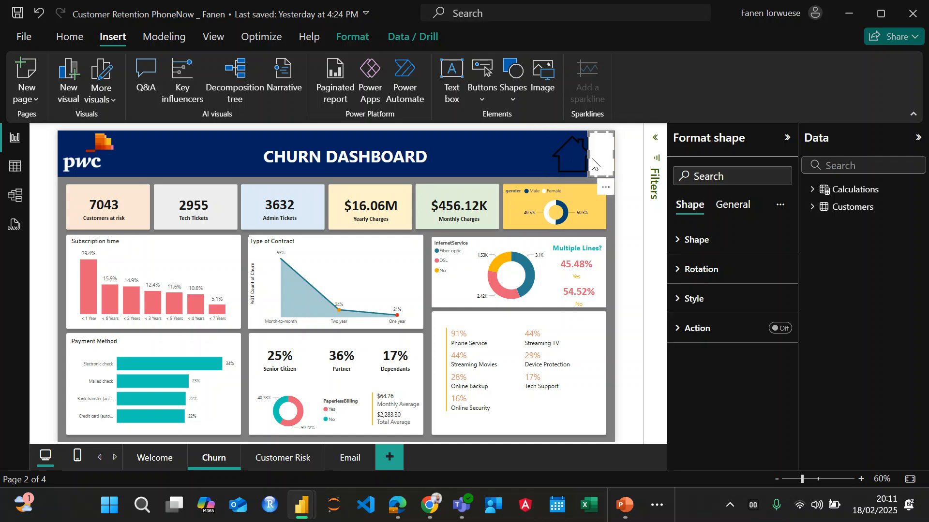
pyautogui.moveTo(587, 153); pyautogui.dragTo(552, 151)
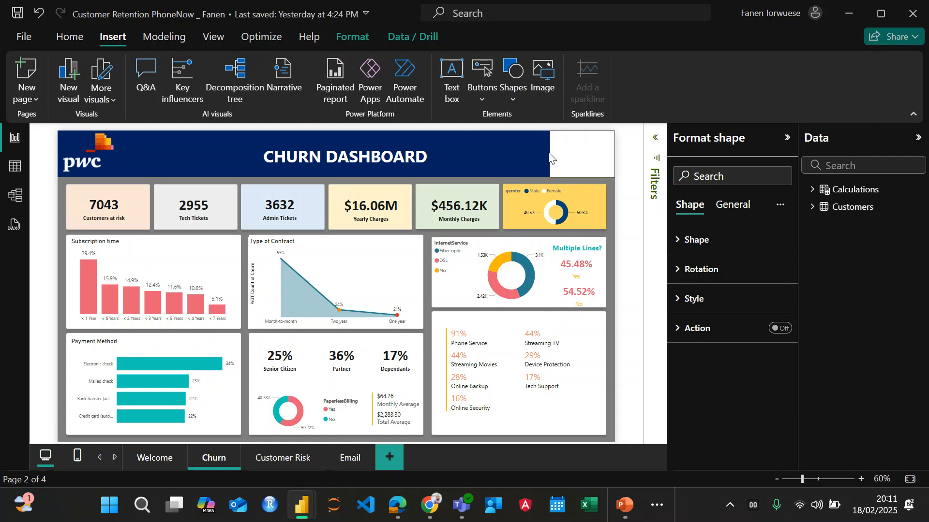
pyautogui.click(555, 179)
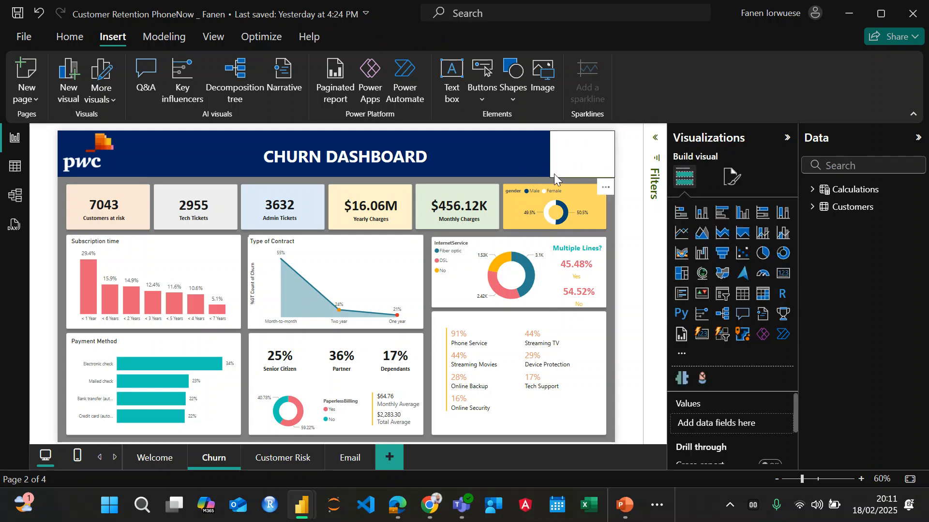
pyautogui.click(565, 166)
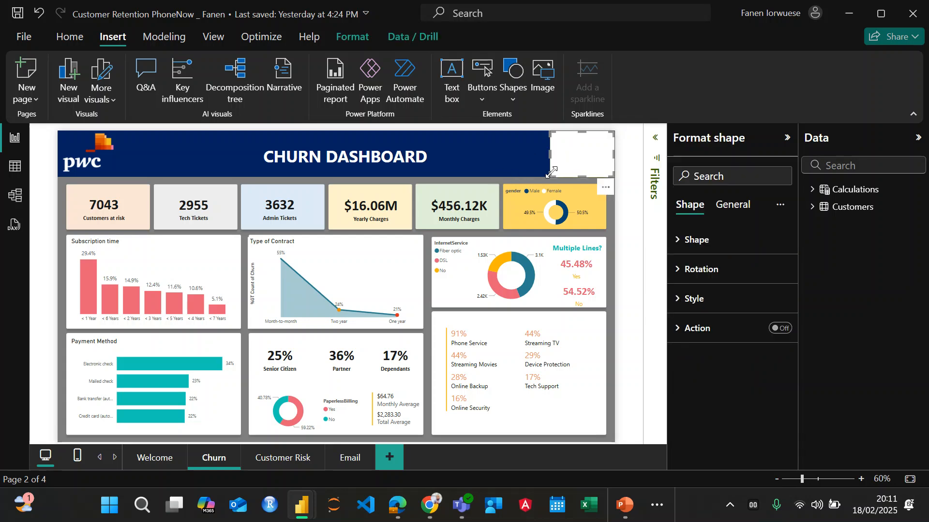
pyautogui.click(213, 38)
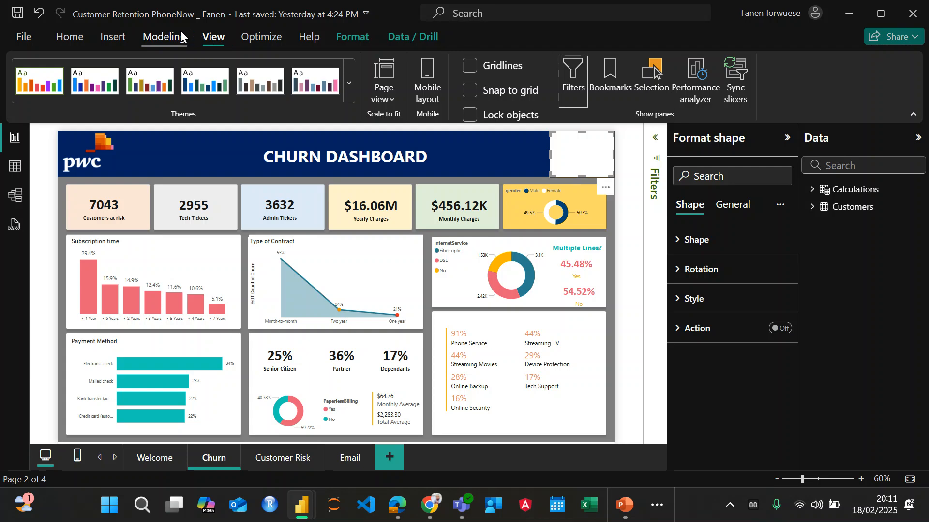
# Open the Selection pane from the View ribbon to review the Churn page's layer order
pyautogui.click(635, 70)
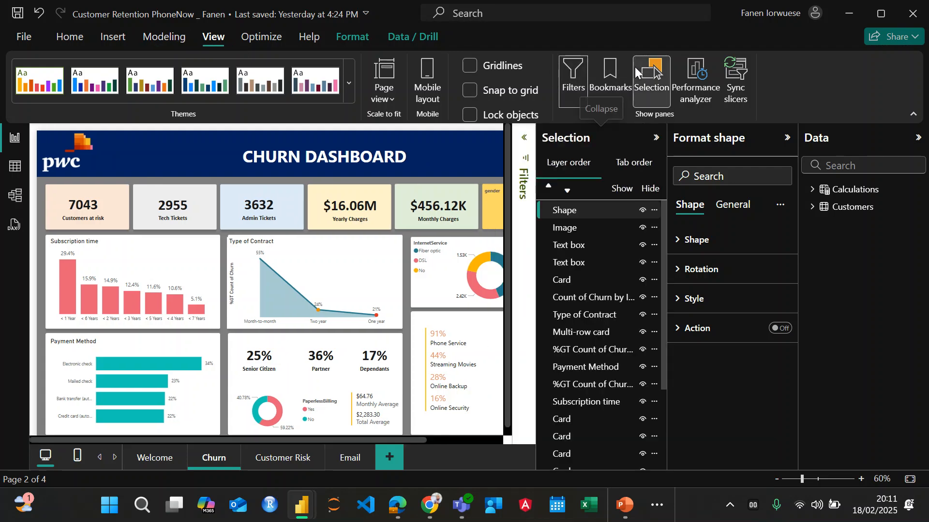
pyautogui.scroll(-5, 587, 375)
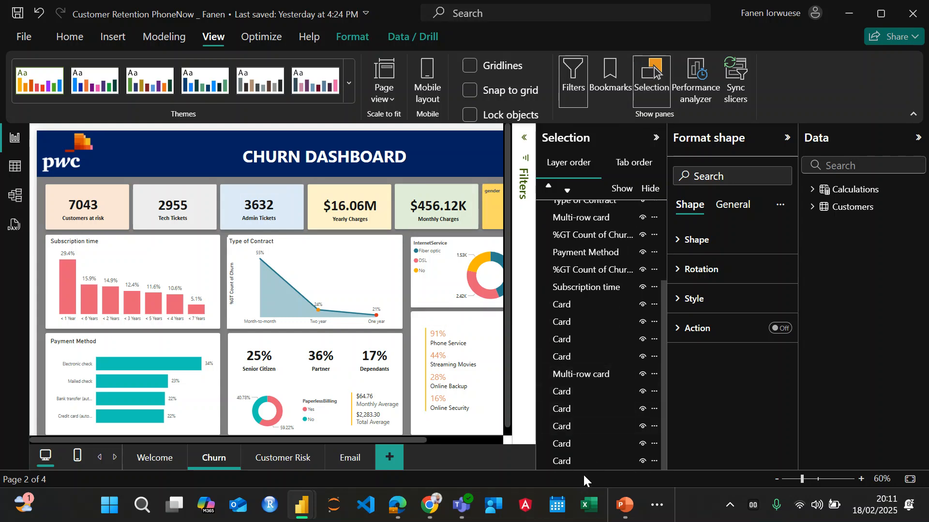
pyautogui.scroll(5, 580, 444)
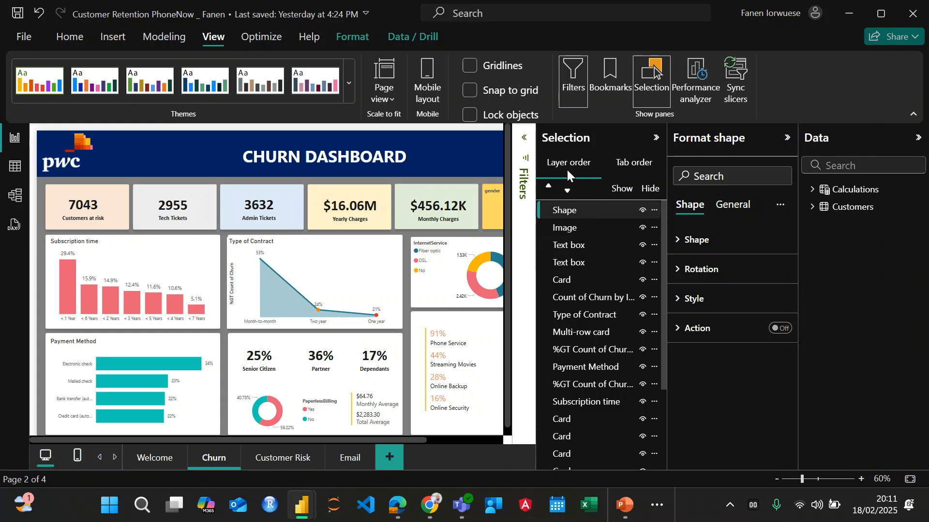
pyautogui.click(523, 142)
pyautogui.click(523, 138)
pyautogui.moveTo(405, 439); pyautogui.dragTo(510, 439)
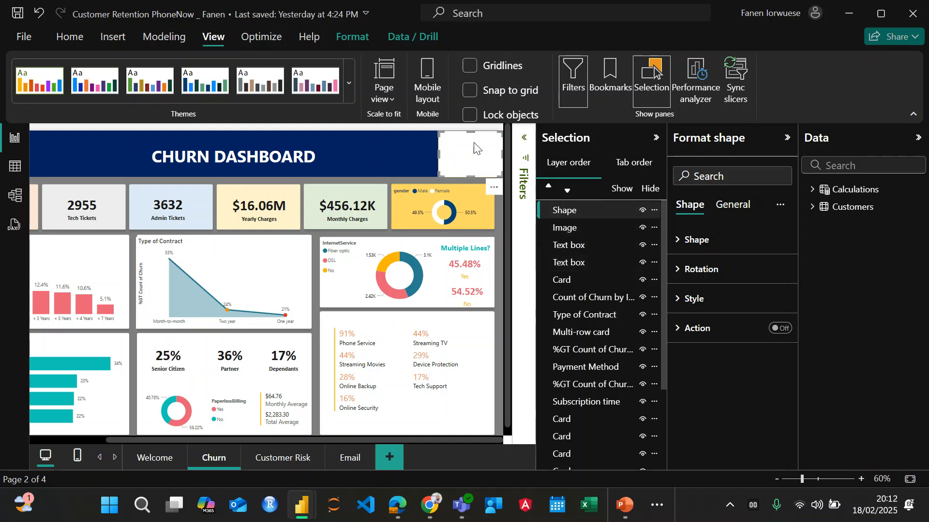
pyautogui.click(643, 213)
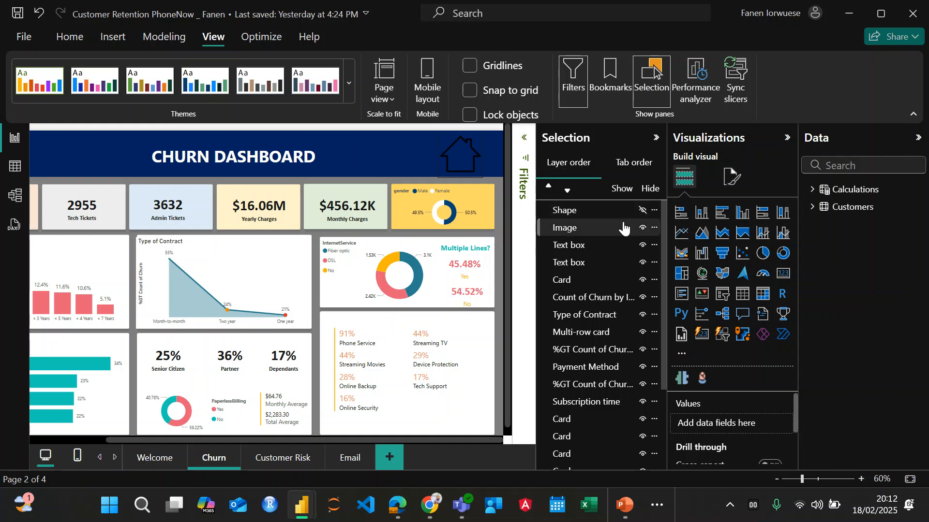
pyautogui.click(643, 213)
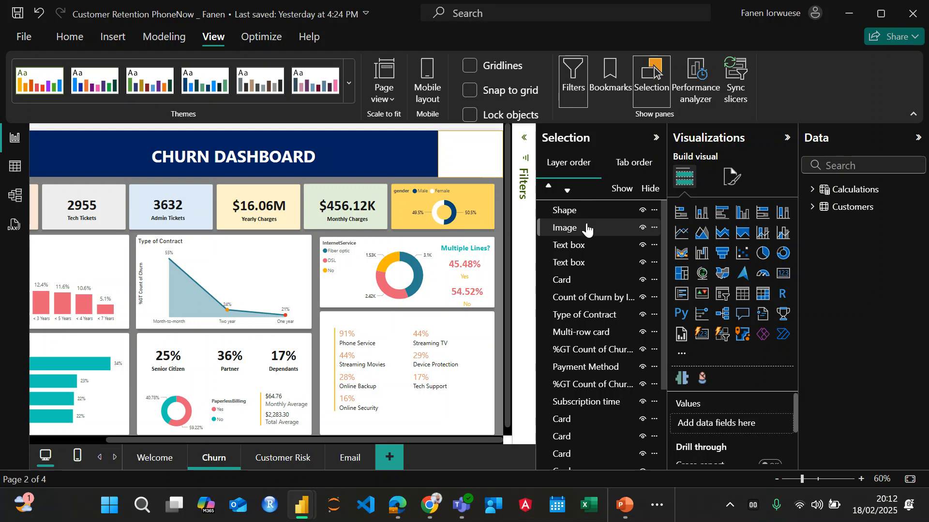
pyautogui.moveTo(587, 228); pyautogui.dragTo(586, 207)
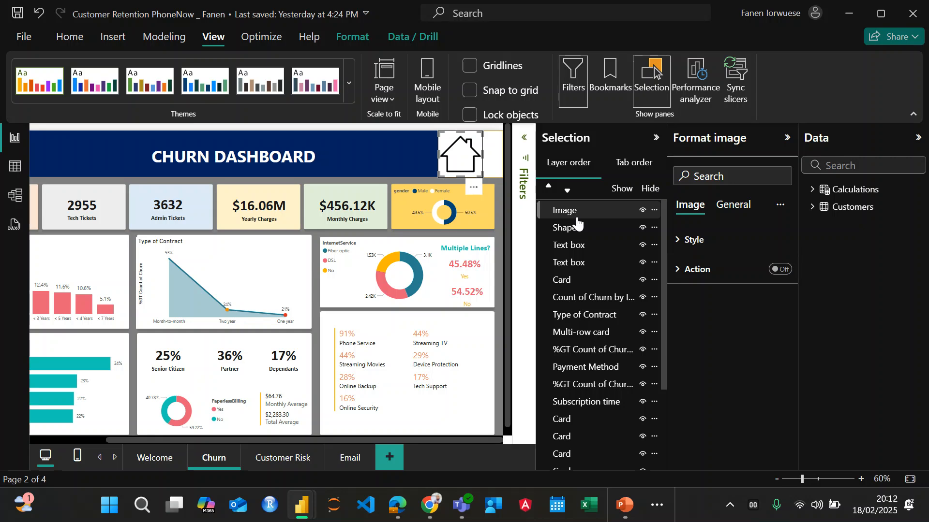
pyautogui.scroll(-5, 588, 410)
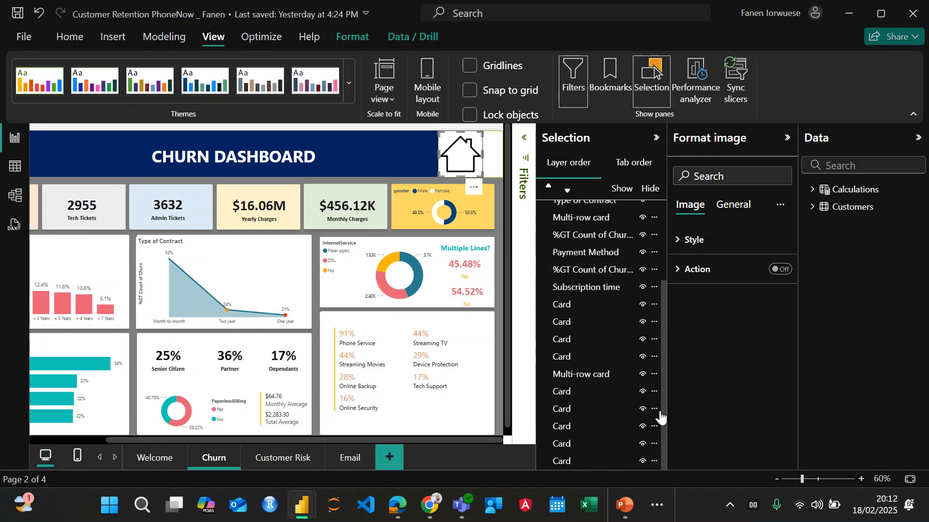
pyautogui.click(582, 306)
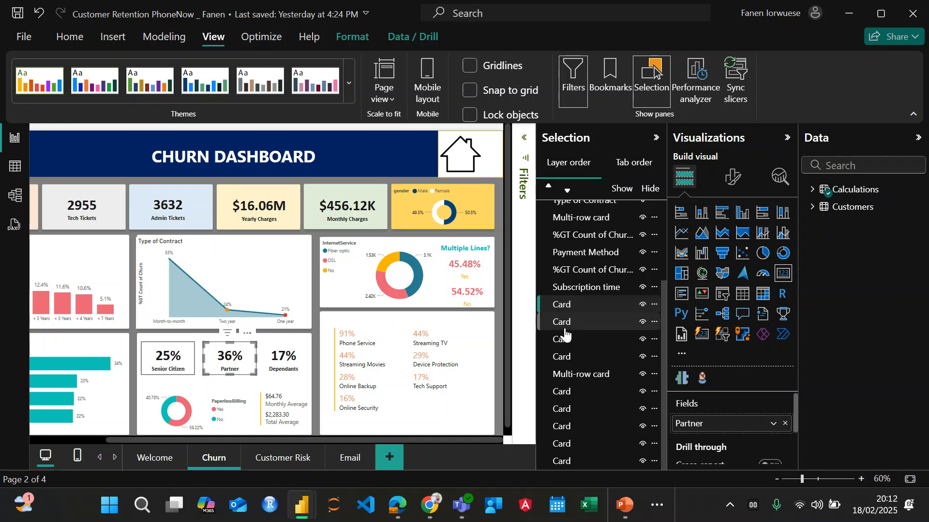
# Ctrl-drag a copy of the $16.06M Yearly Charges card onto the $456.12K Monthly Charges card
pyautogui.click(566, 323)
pyautogui.click(574, 341)
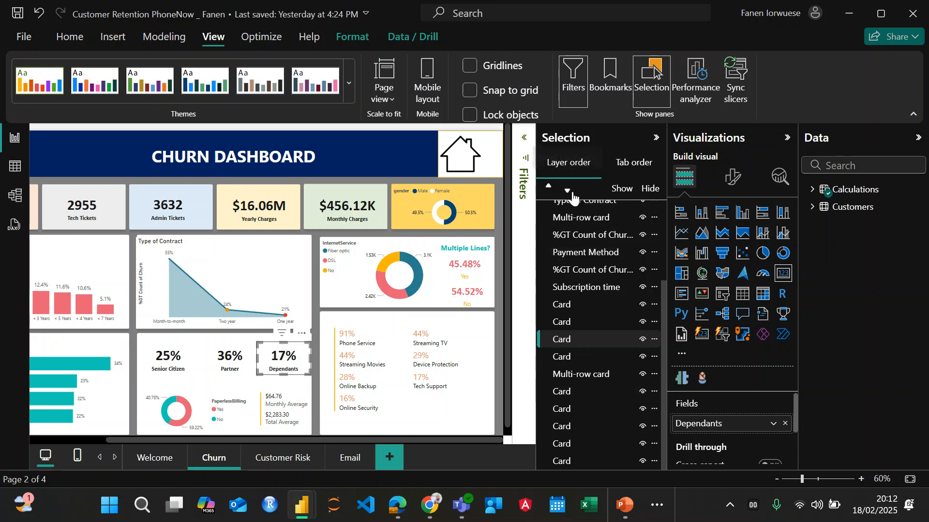
pyautogui.click(355, 213)
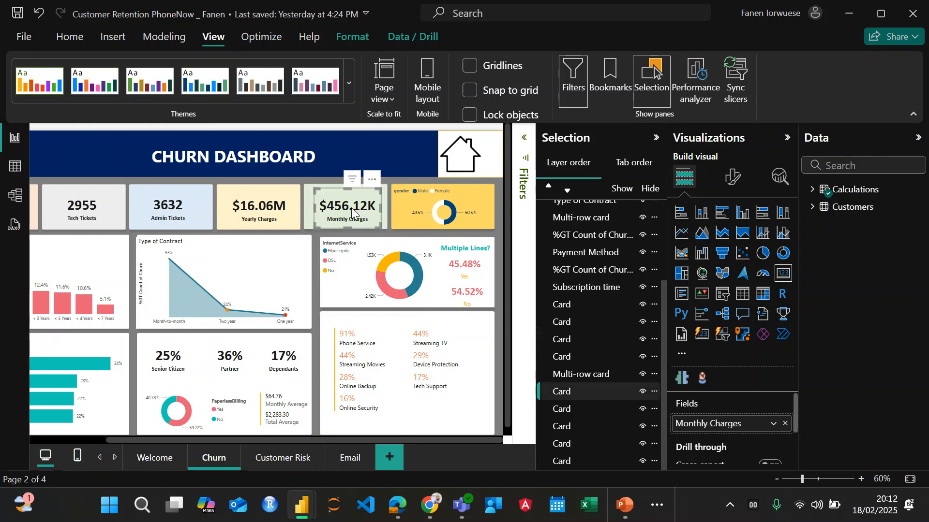
pyautogui.click(466, 162)
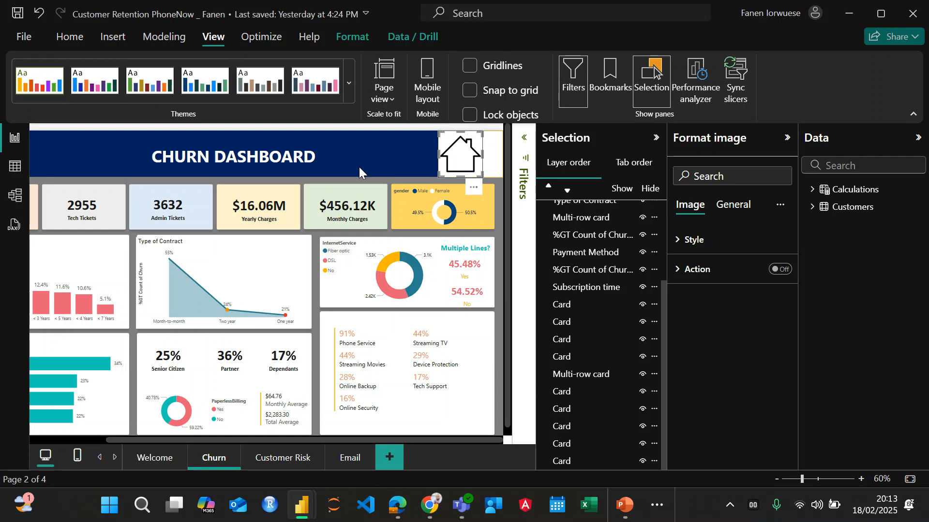
pyautogui.click(356, 215)
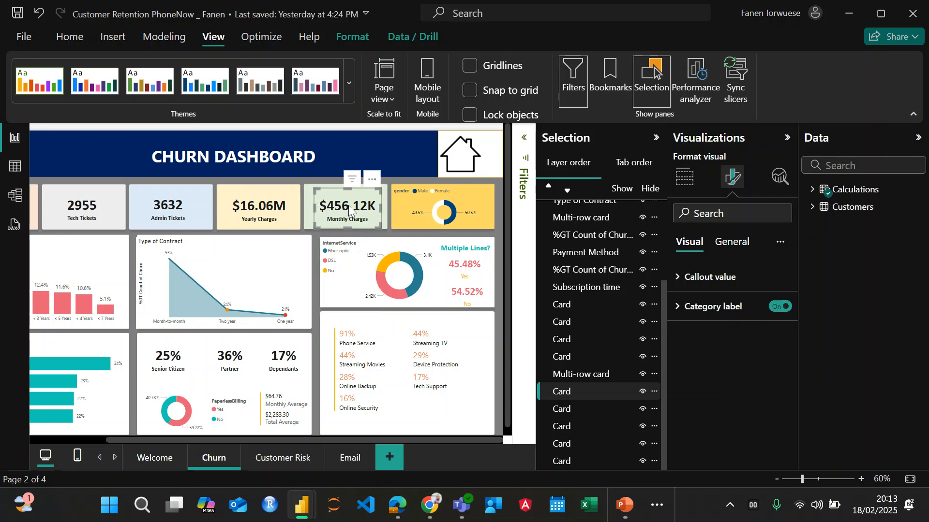
pyautogui.click(274, 208)
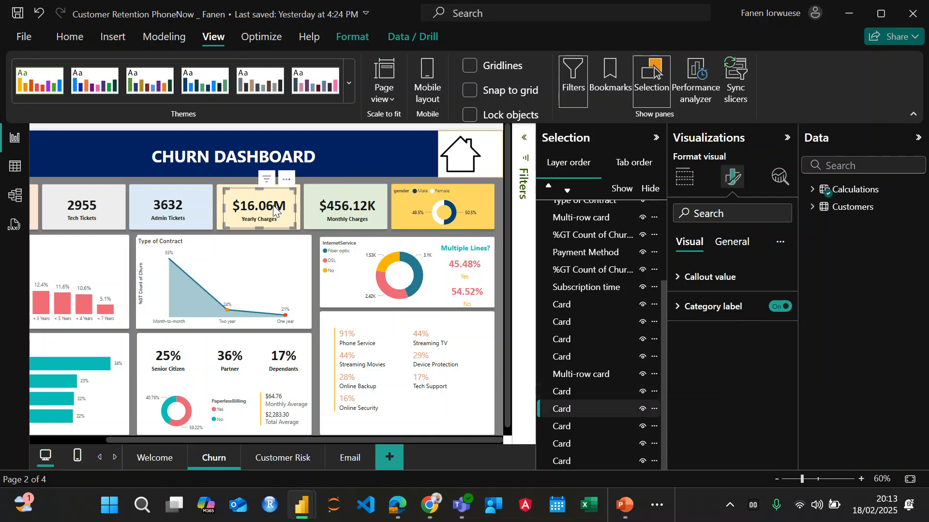
pyautogui.moveTo(274, 208); pyautogui.dragTo(353, 199)
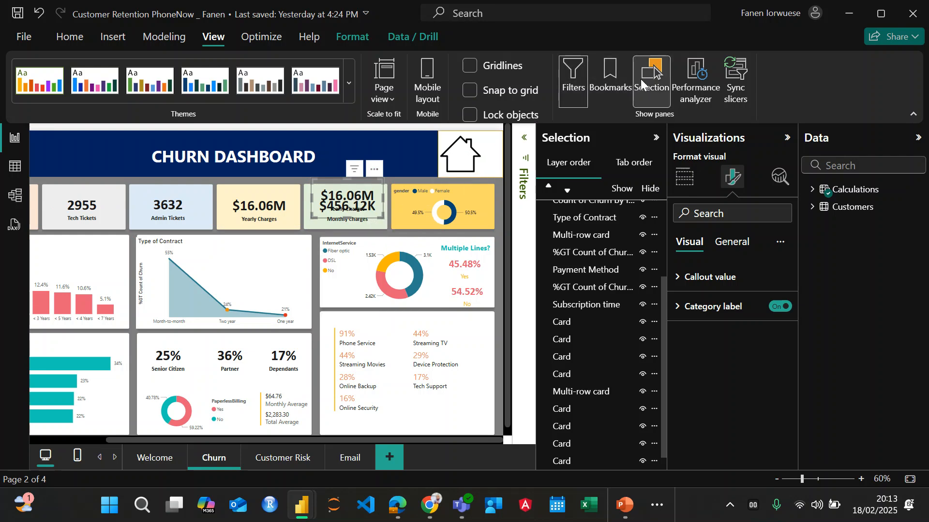
# Open and collapse the Bookmarks pane, then delete the duplicate card over Monthly Charges
pyautogui.click(616, 74)
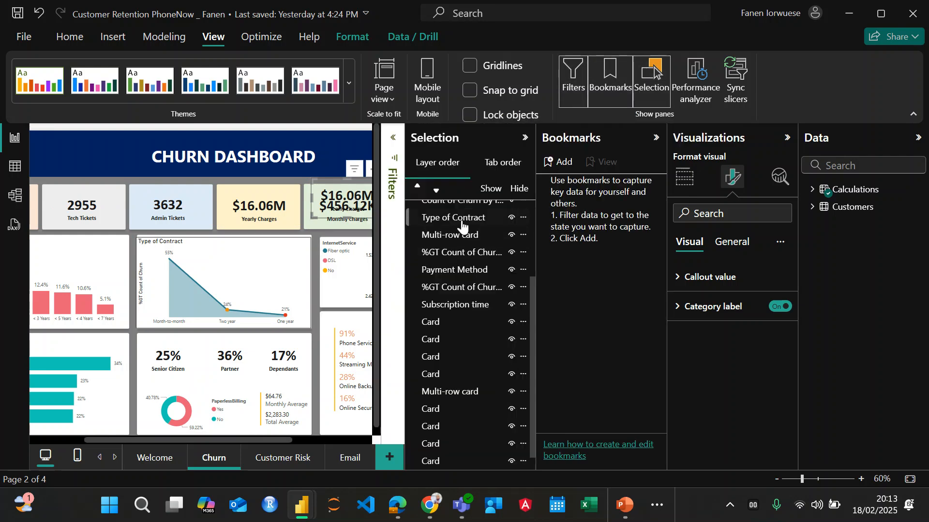
pyautogui.scroll(3, 463, 241)
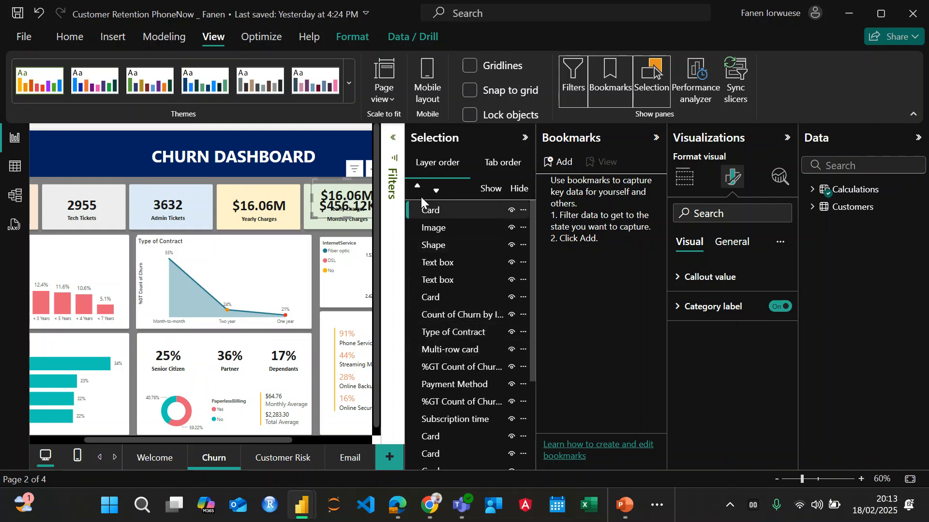
pyautogui.click(657, 137)
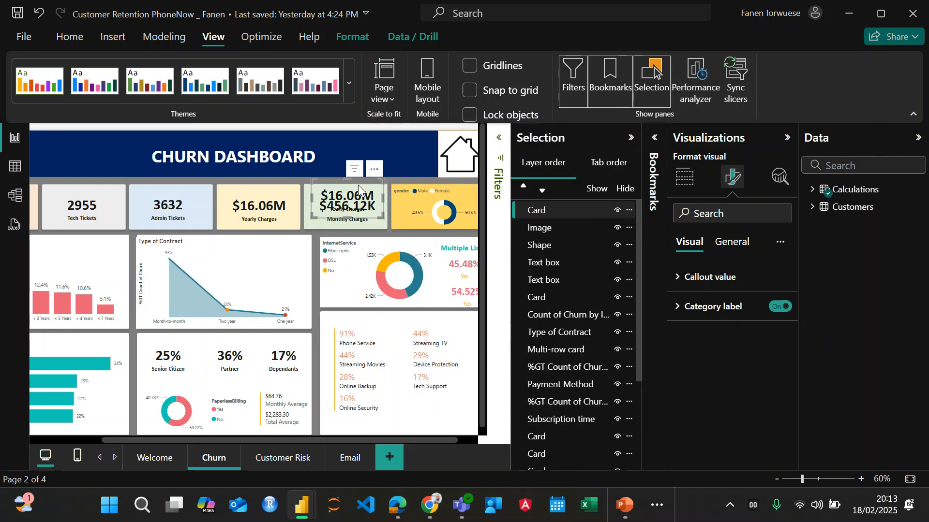
pyautogui.press('Delete')
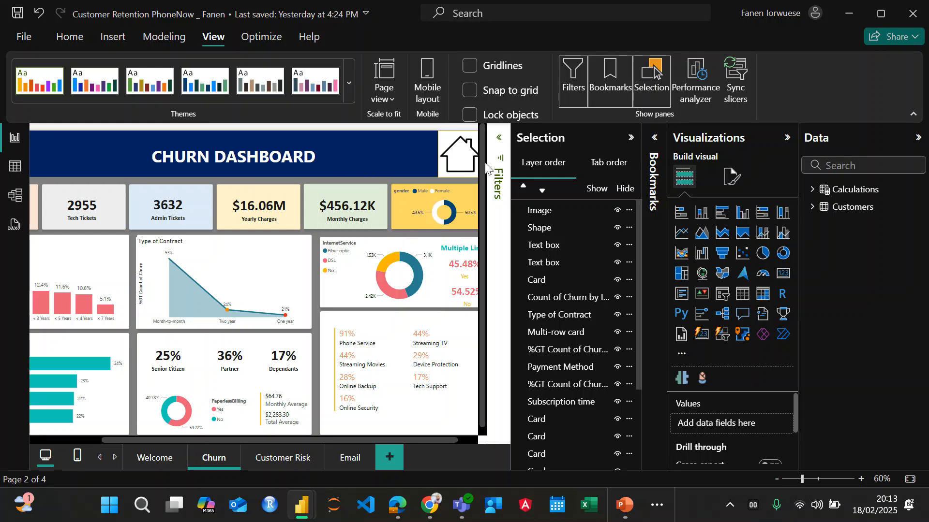
# On the Welcome page, Ctrl+click the Churn Dashboard button to jump to the Churn page
pyautogui.click(466, 157)
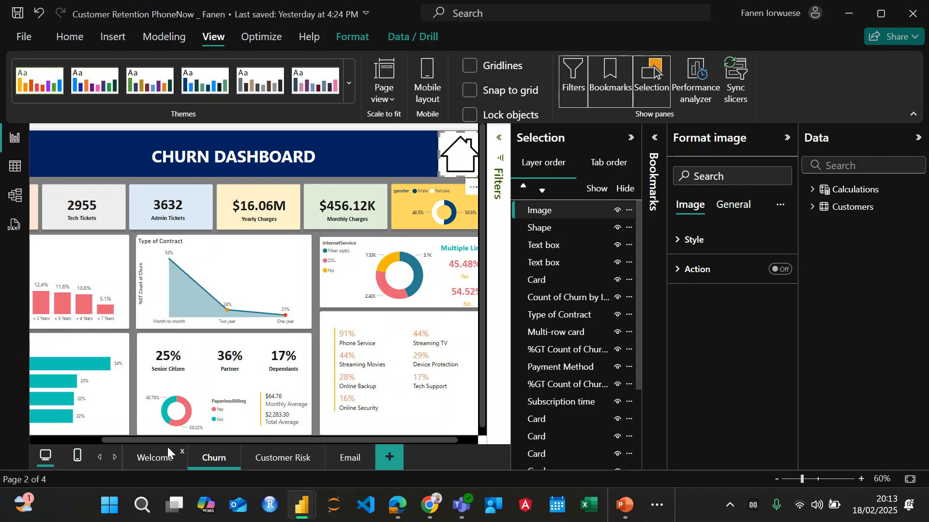
pyautogui.click(156, 455)
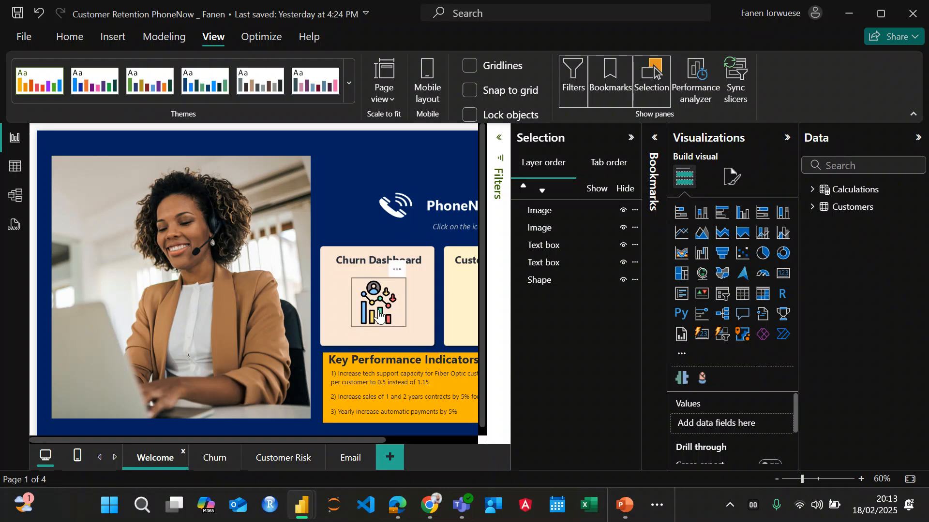
pyautogui.keyDown('ctrl'); pyautogui.click(384, 313); pyautogui.keyUp('ctrl')
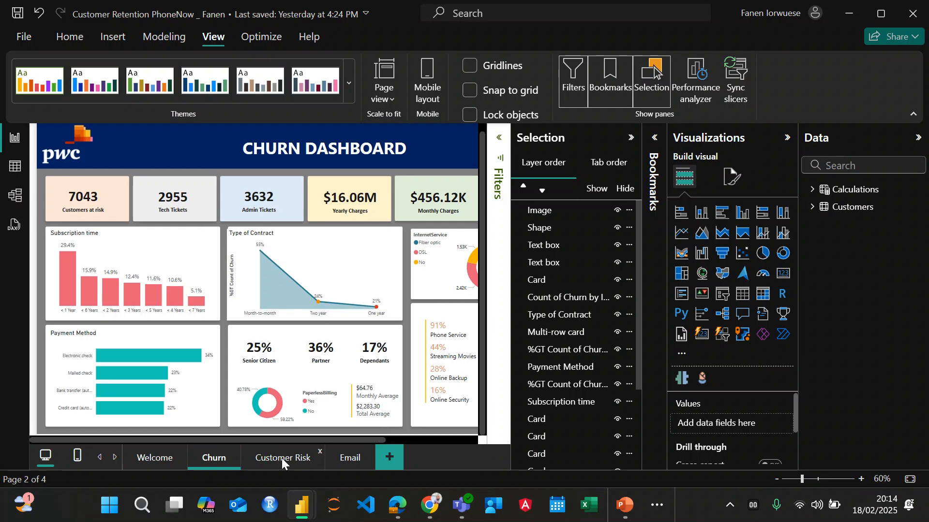
pyautogui.moveTo(342, 443); pyautogui.dragTo(521, 436)
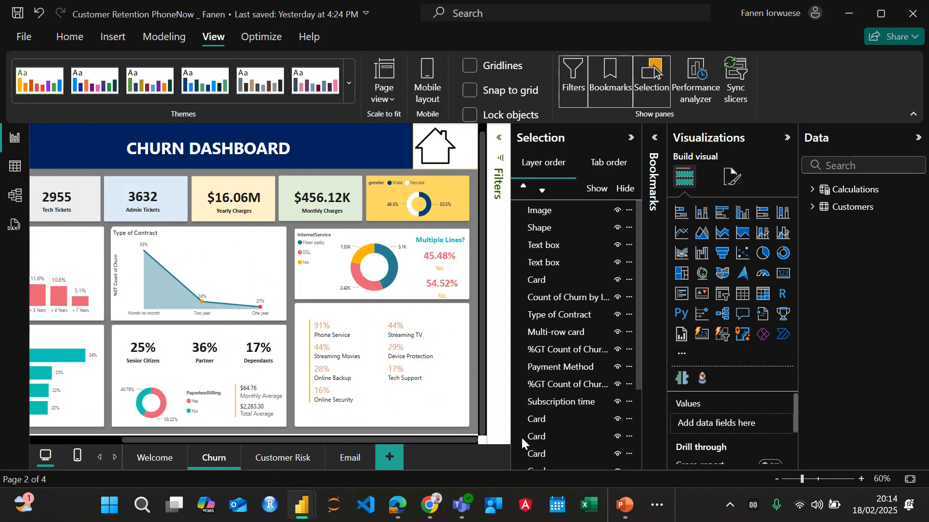
# Narrow the white shape behind the home icon and collapse the Selection pane
pyautogui.click(438, 155)
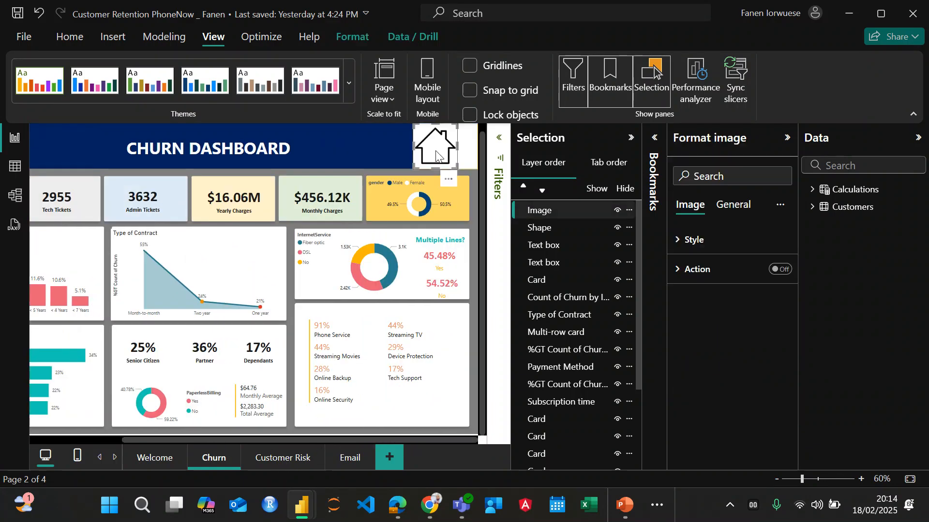
pyautogui.scroll(1, 462, 159)
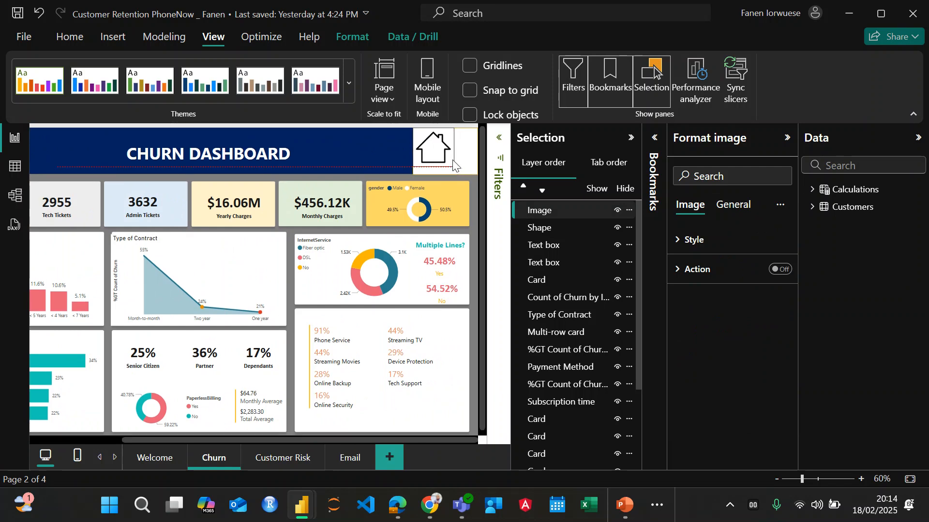
pyautogui.click(474, 156)
pyautogui.moveTo(474, 156); pyautogui.dragTo(452, 151)
pyautogui.click(382, 148)
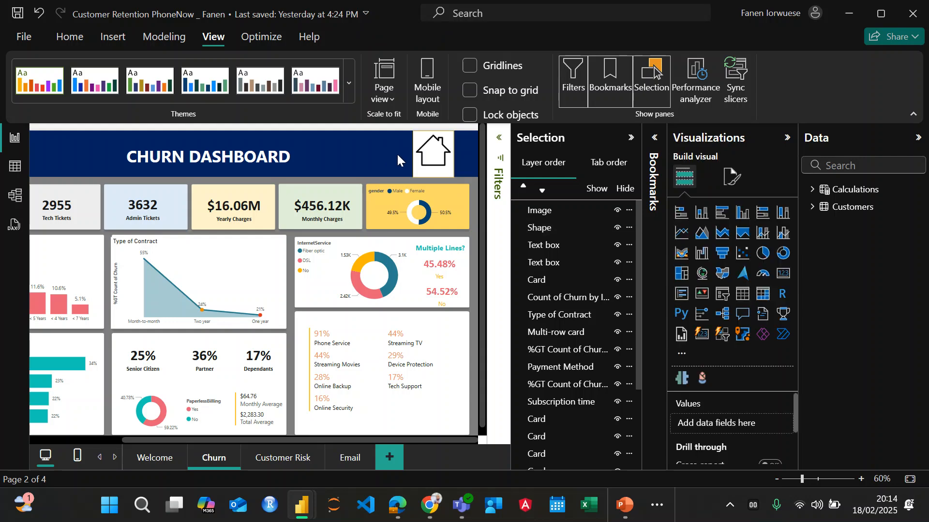
pyautogui.click(433, 151)
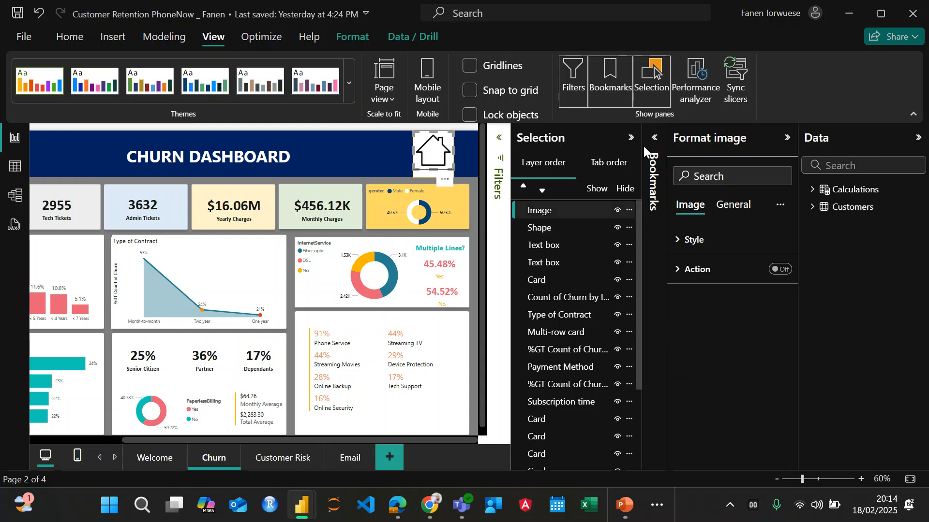
pyautogui.click(73, 36)
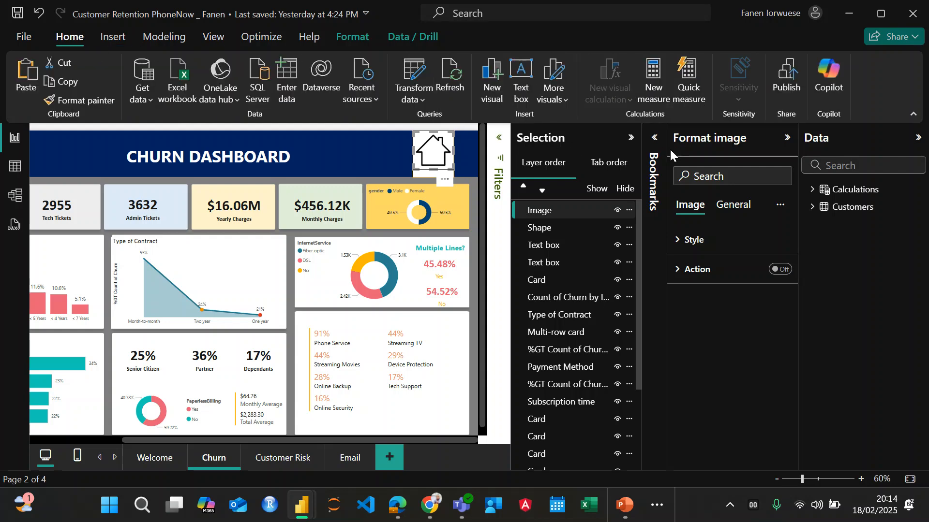
pyautogui.click(630, 139)
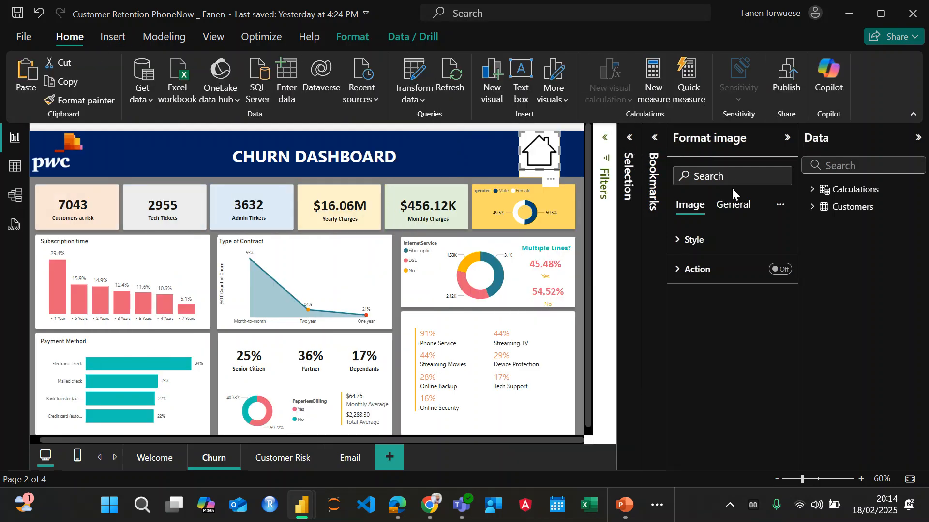
# Toggle off the Bookmarks and Selection panes on the View ribbon to show the full dashboard
pyautogui.click(629, 138)
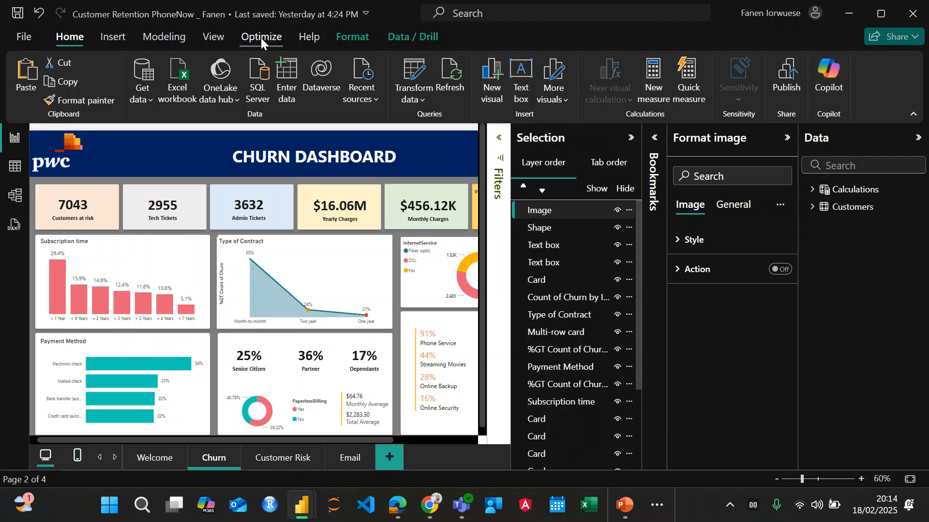
pyautogui.click(213, 38)
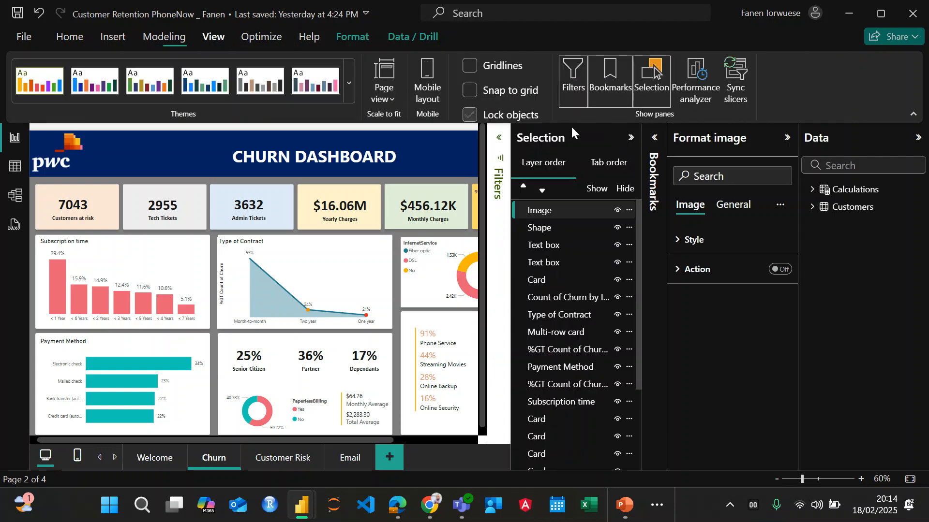
pyautogui.click(612, 77)
pyautogui.click(648, 82)
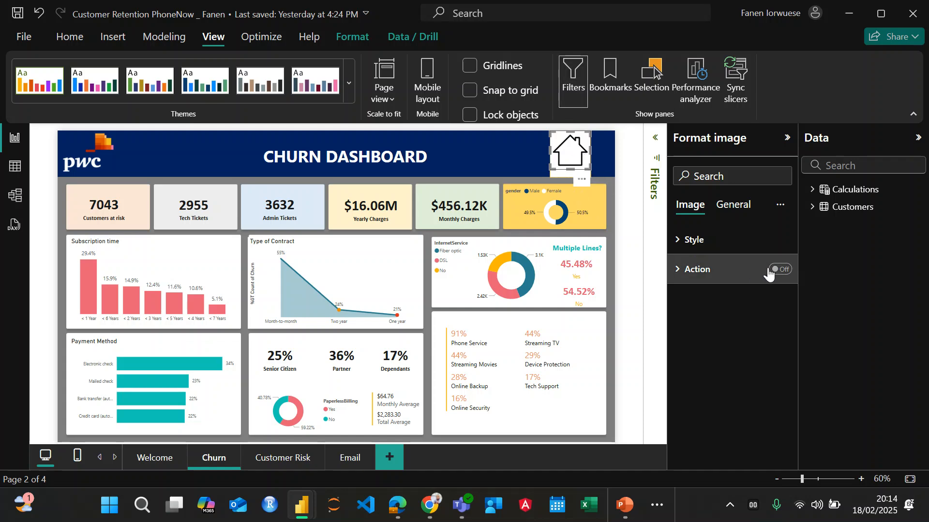
# Give the home image a Page navigation action to Welcome and test the link
pyautogui.click(782, 271)
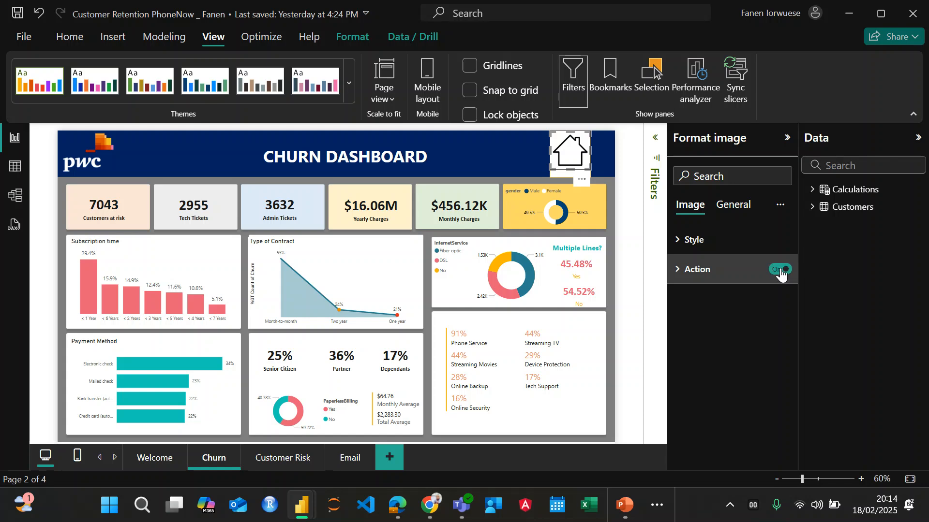
pyautogui.click(680, 269)
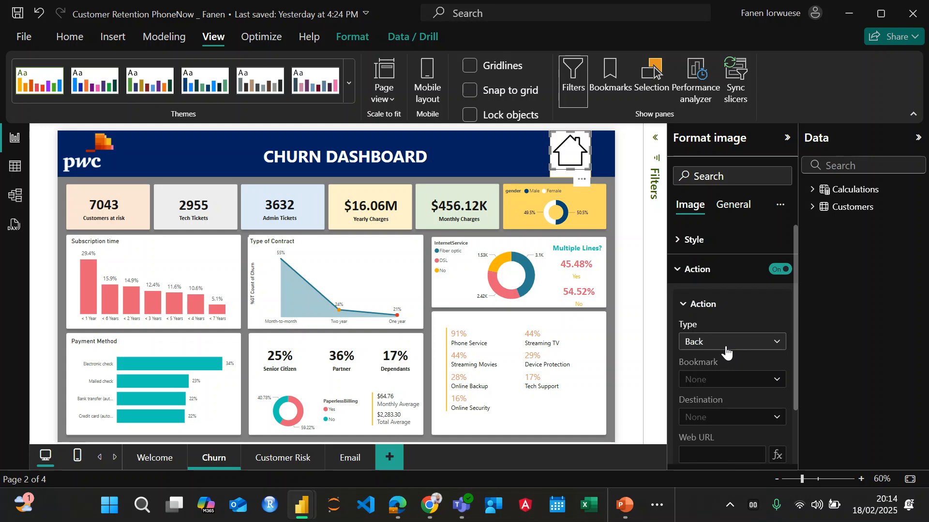
pyautogui.click(725, 346)
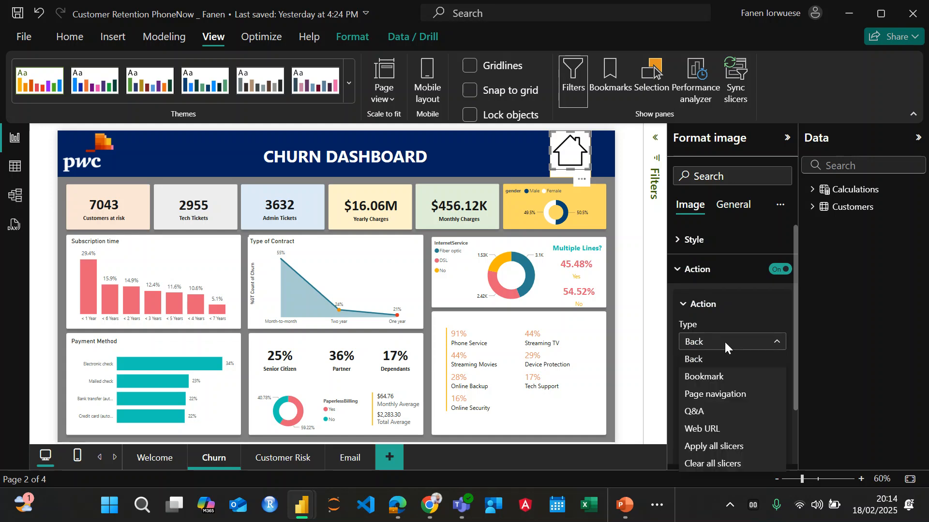
pyautogui.click(742, 396)
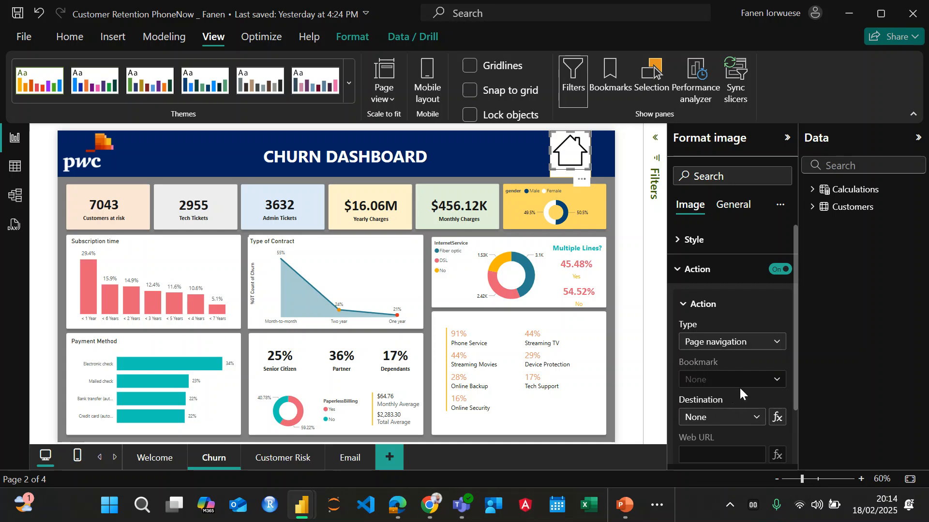
pyautogui.click(725, 419)
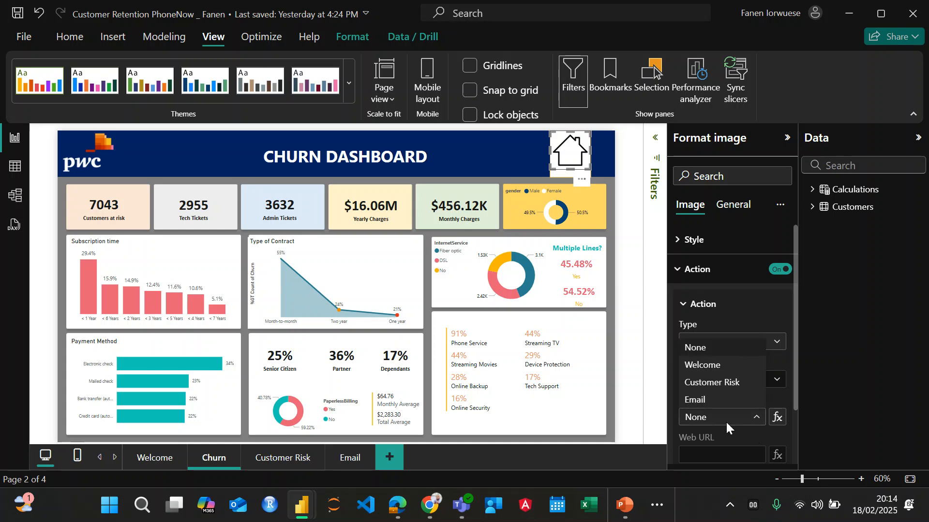
pyautogui.click(703, 365)
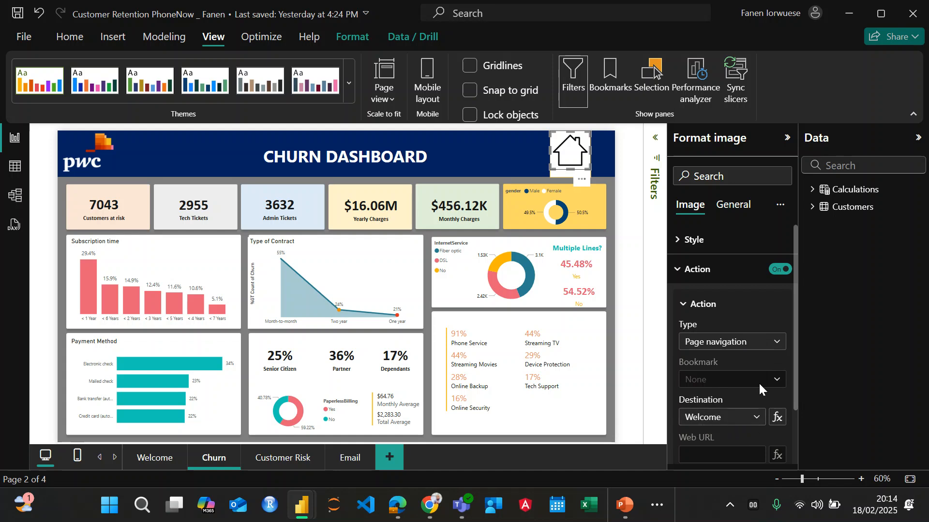
pyautogui.keyDown('ctrl'); pyautogui.click(576, 150); pyautogui.keyUp('ctrl')
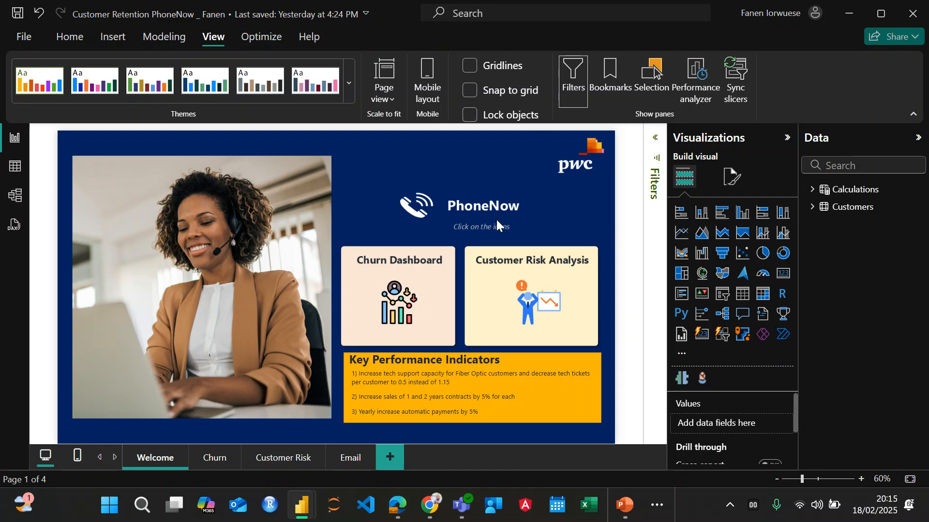
# Jump from Welcome to Customer Risk Analysis, then switch to the Churn and Customer Risk tabs
pyautogui.keyDown('ctrl'); pyautogui.click(542, 308); pyautogui.keyUp('ctrl')
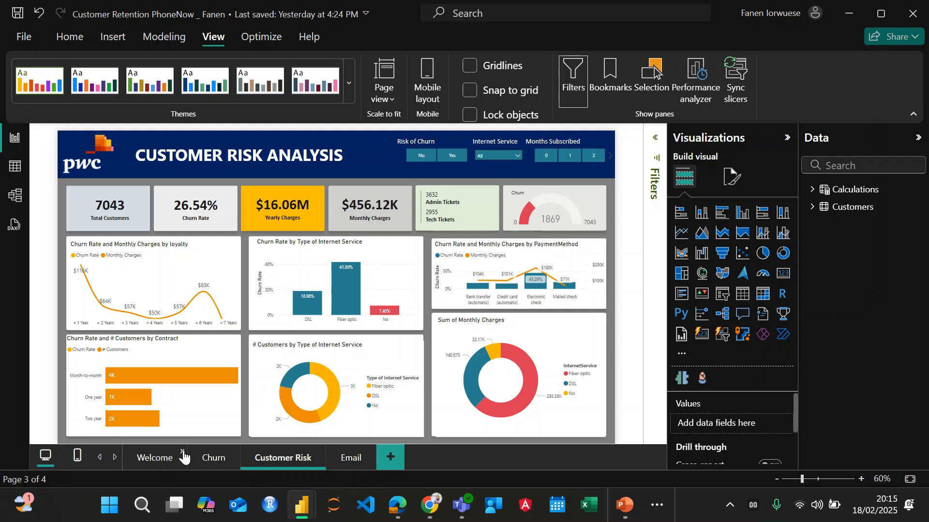
pyautogui.click(216, 461)
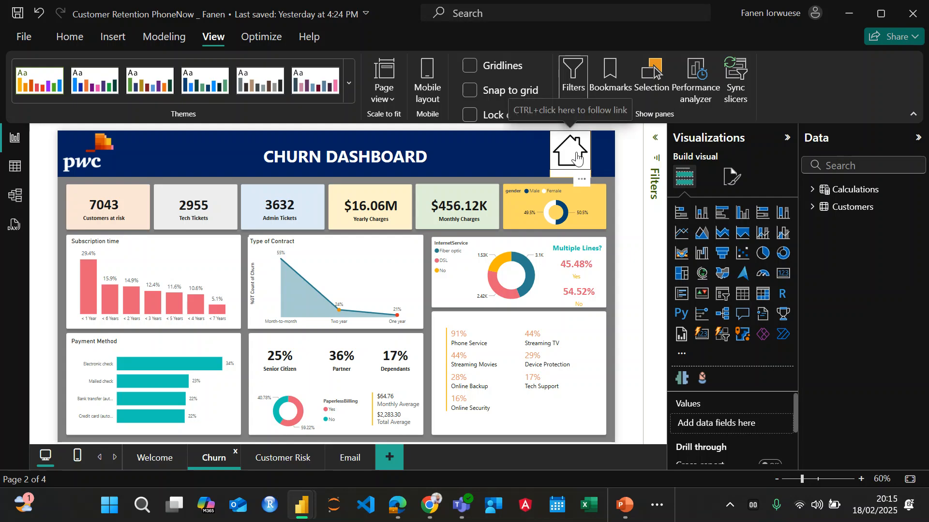
pyautogui.click(285, 459)
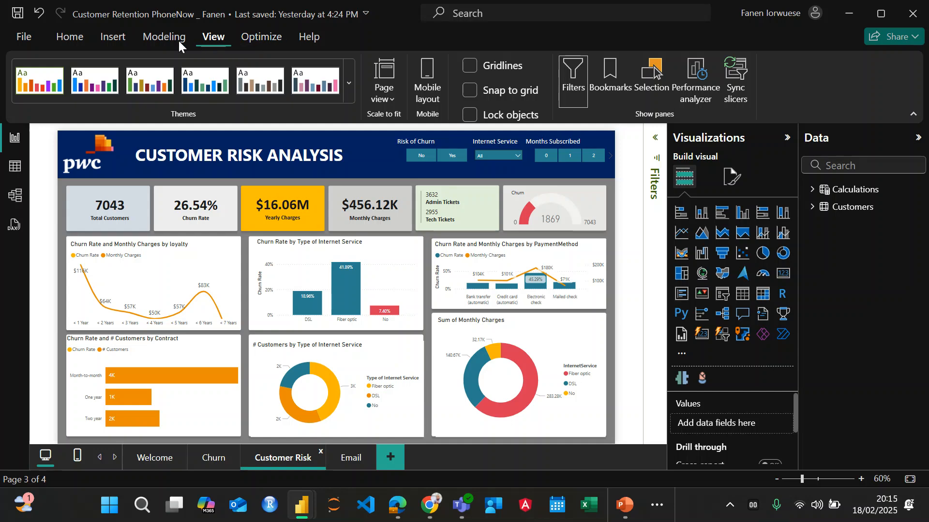
# Insert a Back button and resize it in the header's top-left corner
pyautogui.click(106, 38)
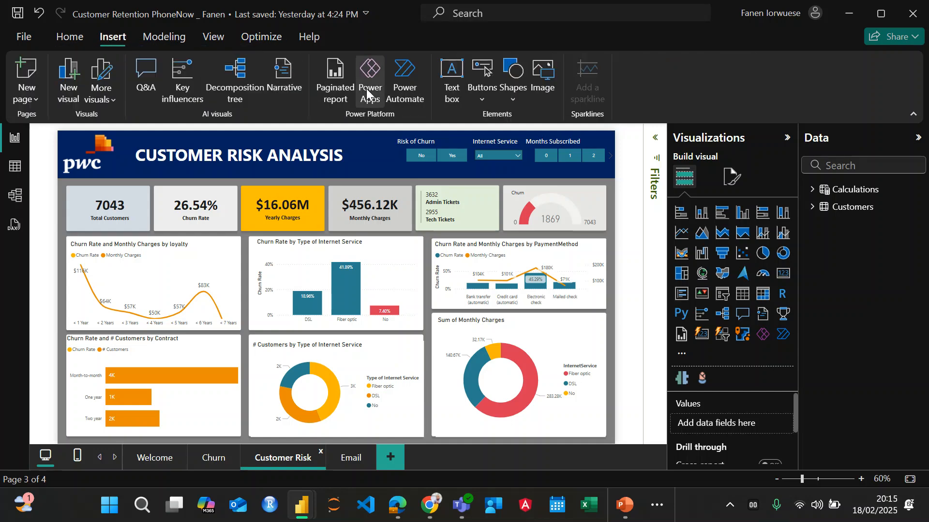
pyautogui.click(478, 99)
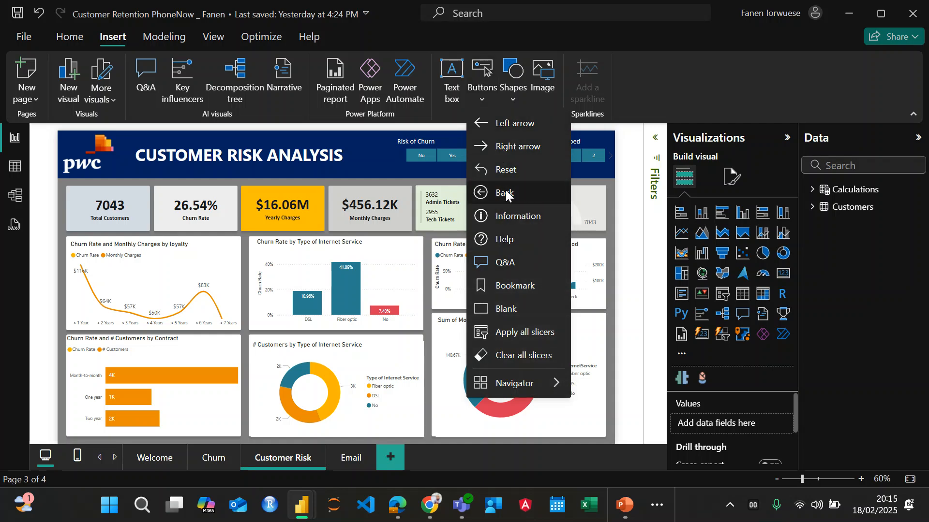
pyautogui.click(482, 193)
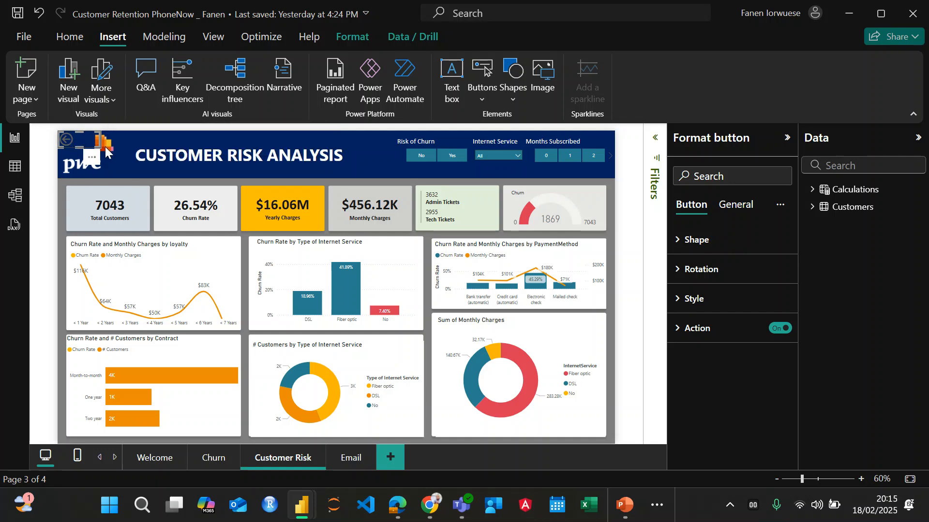
pyautogui.moveTo(101, 145); pyautogui.dragTo(95, 148)
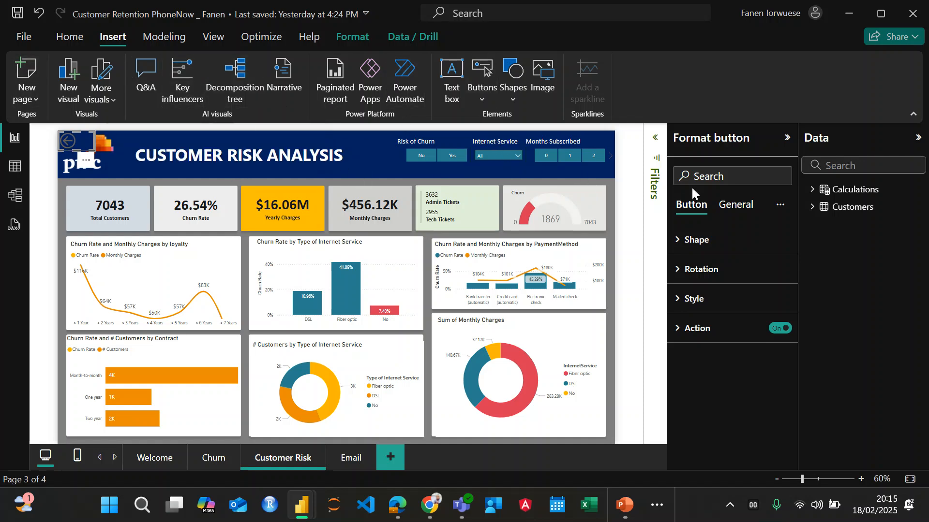
# Browse the Back button's Style, Shape and Effects format settings
pyautogui.click(690, 301)
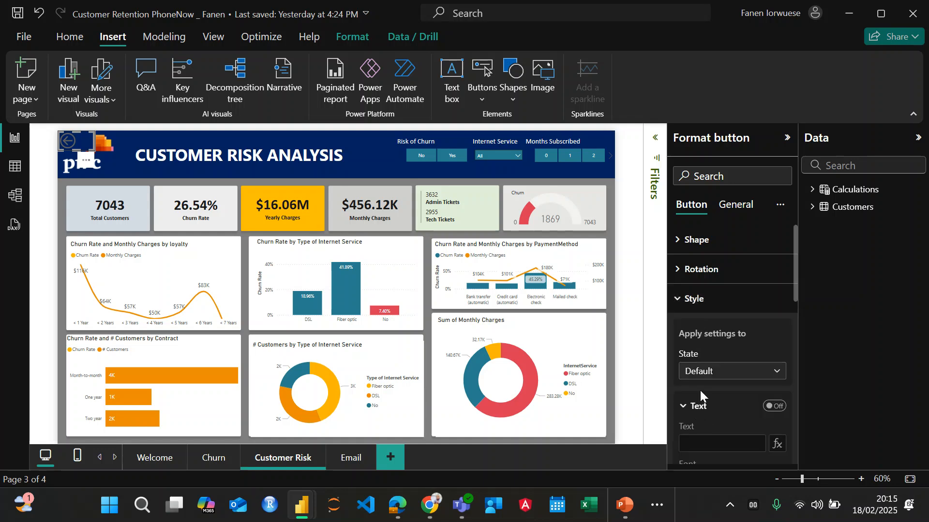
pyautogui.scroll(-5, 700, 391)
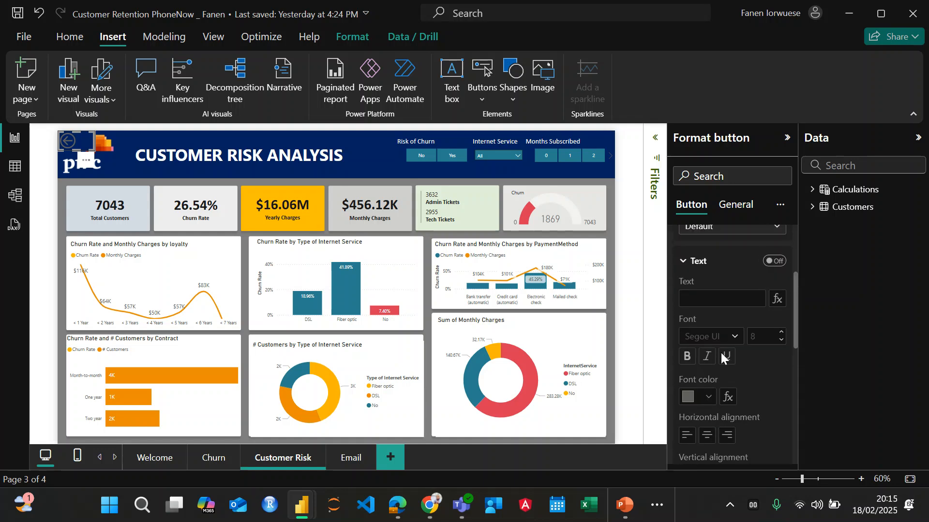
pyautogui.scroll(-5, 721, 368)
pyautogui.scroll(9, 715, 388)
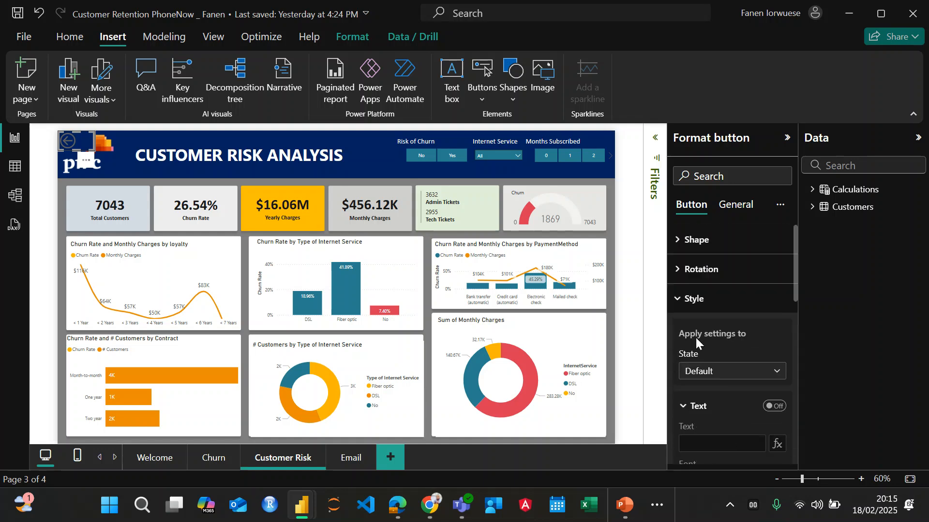
pyautogui.click(676, 299)
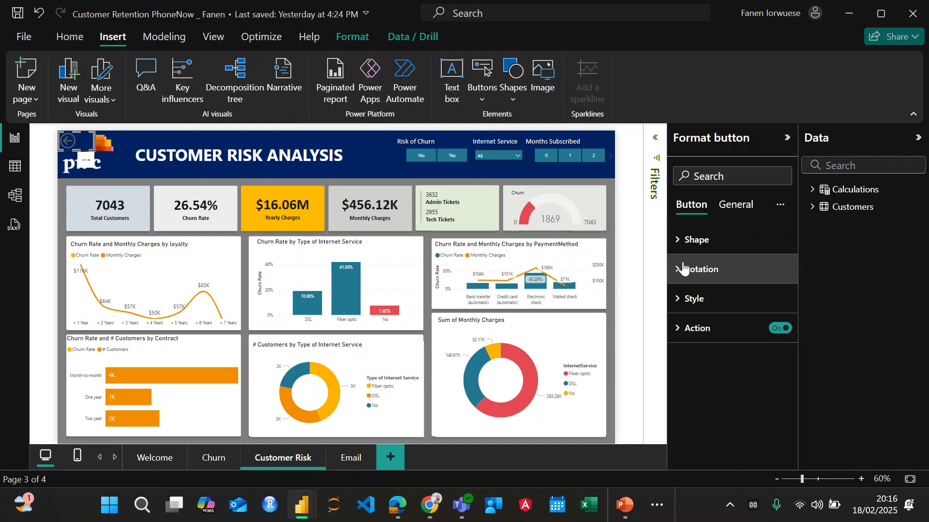
pyautogui.click(678, 240)
pyautogui.scroll(-3, 710, 382)
pyautogui.scroll(1, 712, 389)
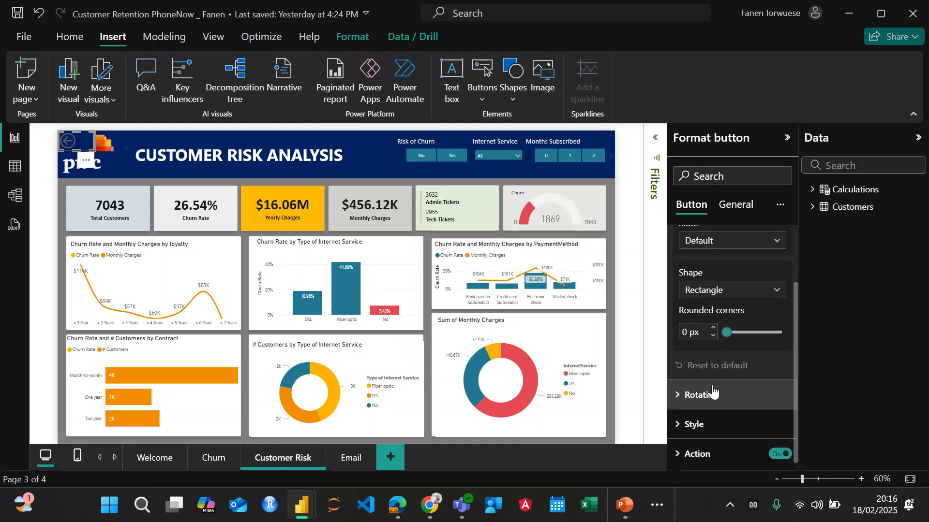
pyautogui.scroll(-2, 707, 407)
pyautogui.click(699, 423)
pyautogui.scroll(-4, 713, 391)
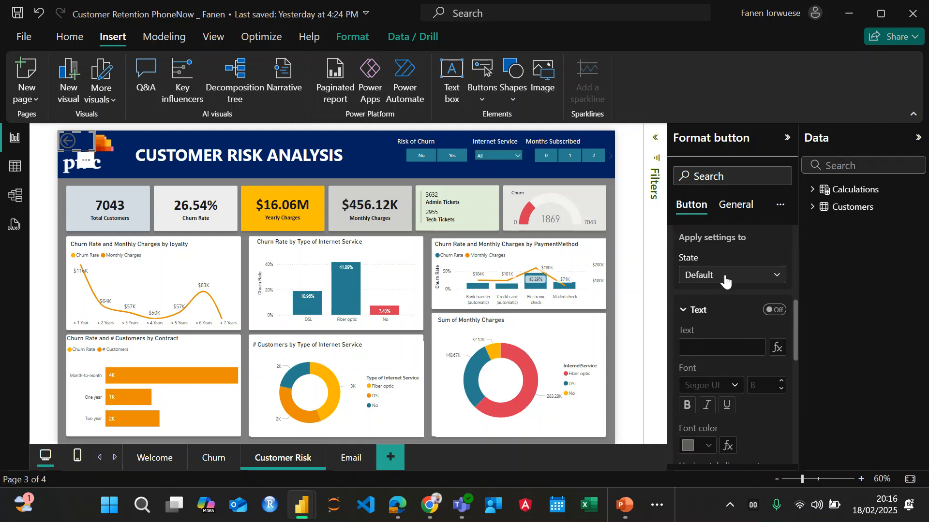
pyautogui.scroll(-2, 715, 344)
pyautogui.scroll(-3, 715, 348)
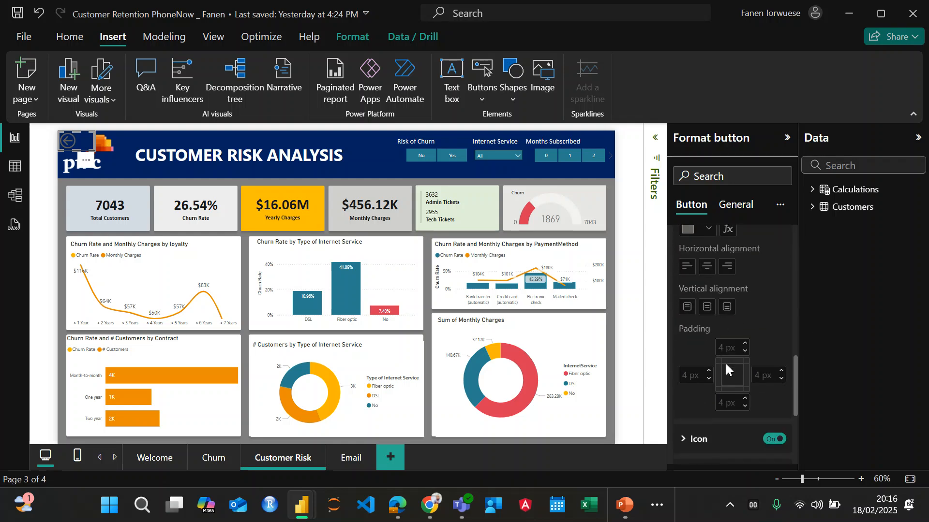
pyautogui.scroll(2, 718, 356)
pyautogui.scroll(1, 704, 309)
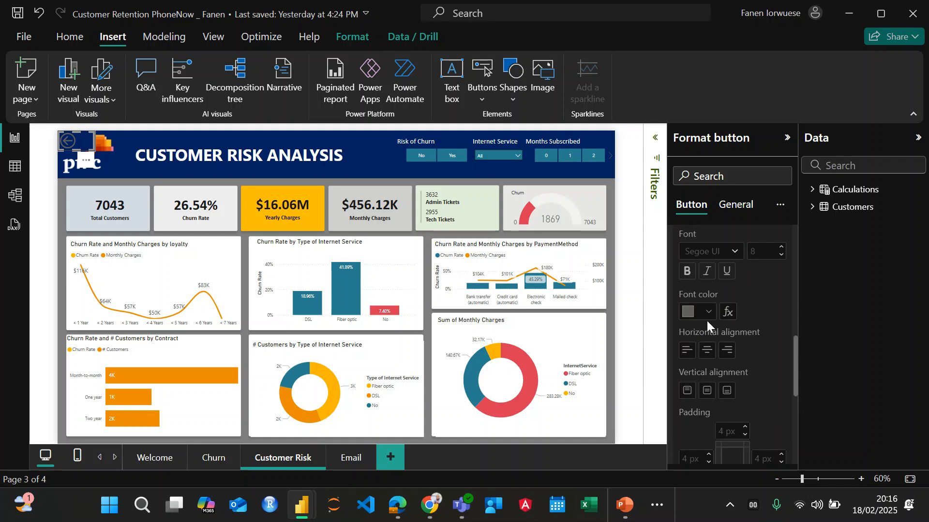
pyautogui.scroll(-5, 706, 329)
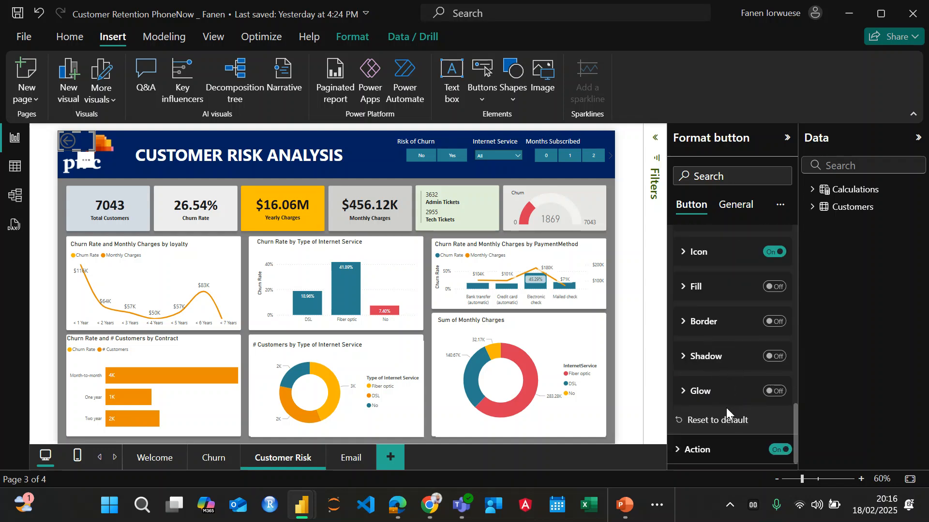
pyautogui.scroll(3, 725, 401)
pyautogui.click(729, 206)
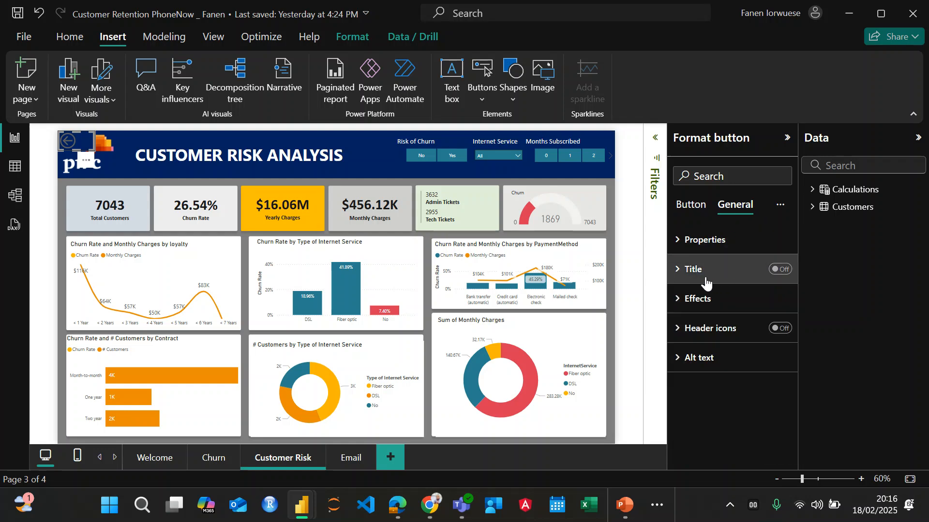
pyautogui.click(705, 300)
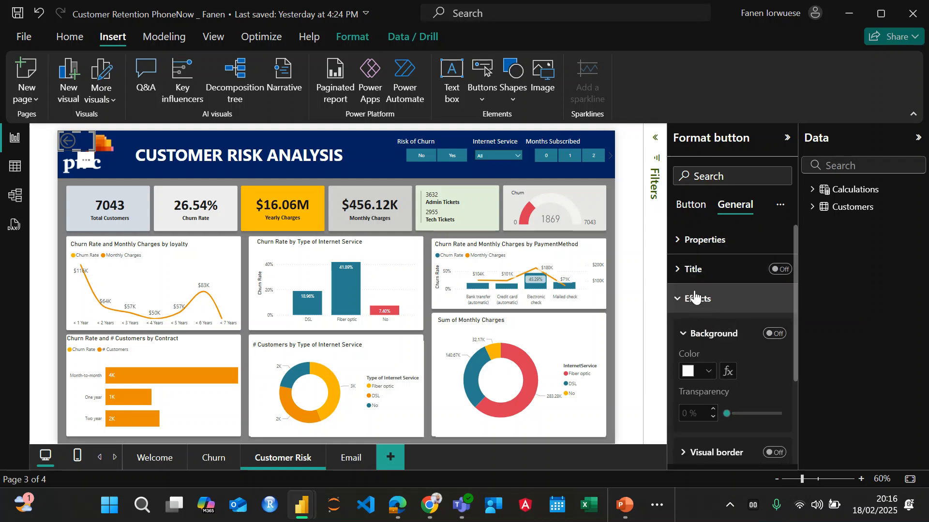
pyautogui.click(691, 204)
pyautogui.click(676, 242)
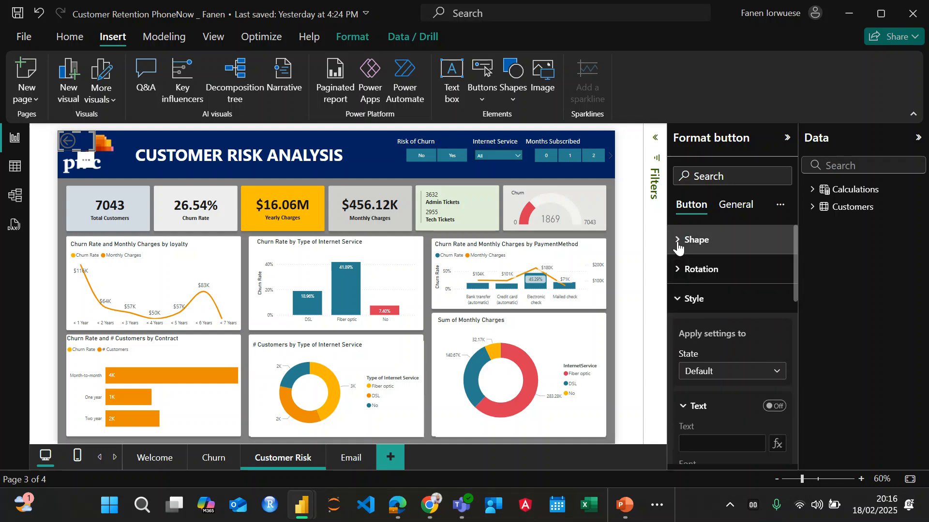
pyautogui.scroll(-5, 702, 339)
pyautogui.scroll(3, 718, 359)
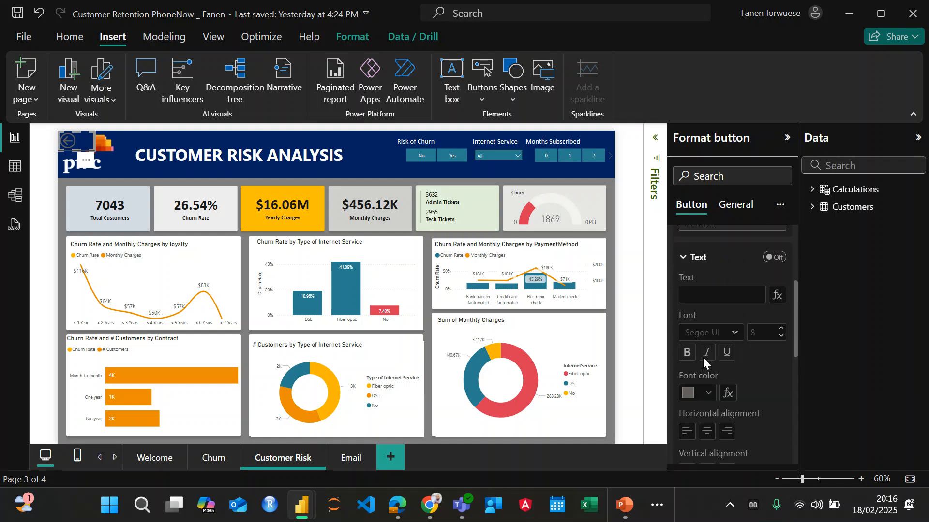
pyautogui.scroll(-3, 717, 343)
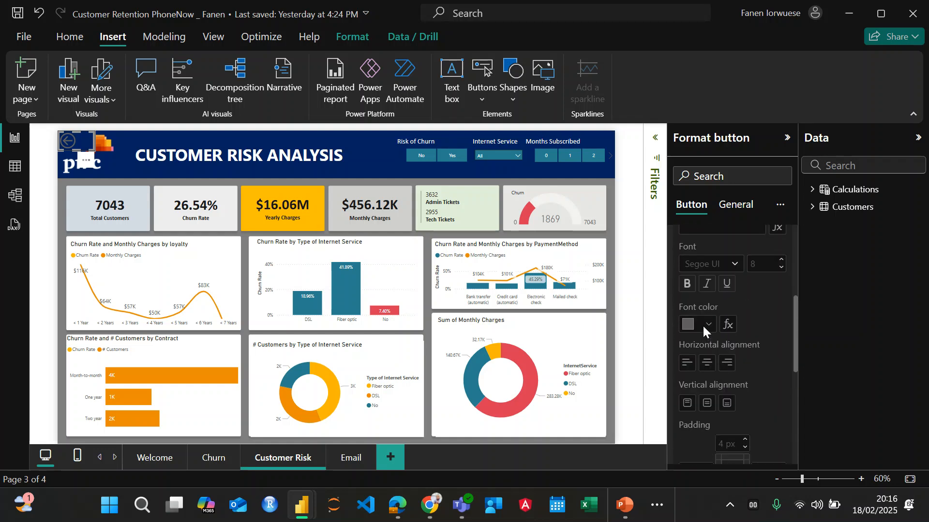
pyautogui.scroll(3, 703, 324)
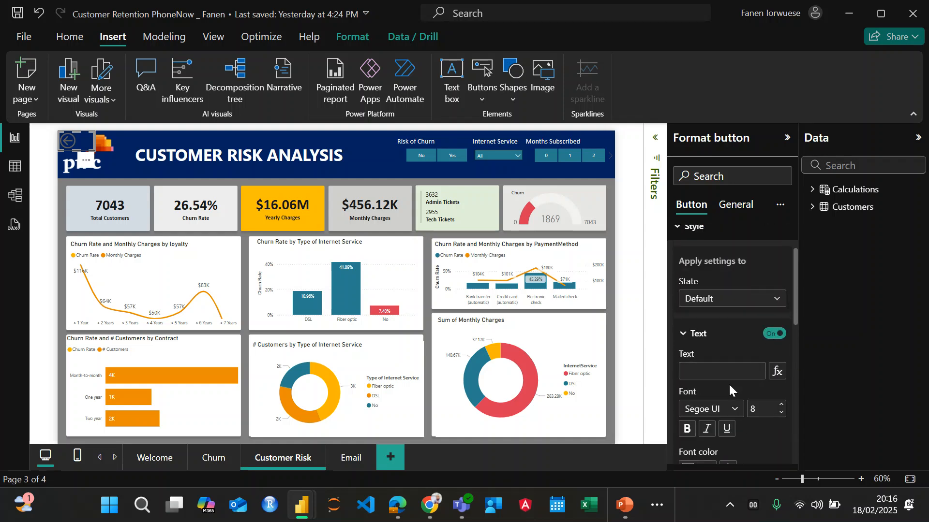
pyautogui.scroll(-3, 729, 383)
# Set the Back button's font colour to gold
pyautogui.click(706, 397)
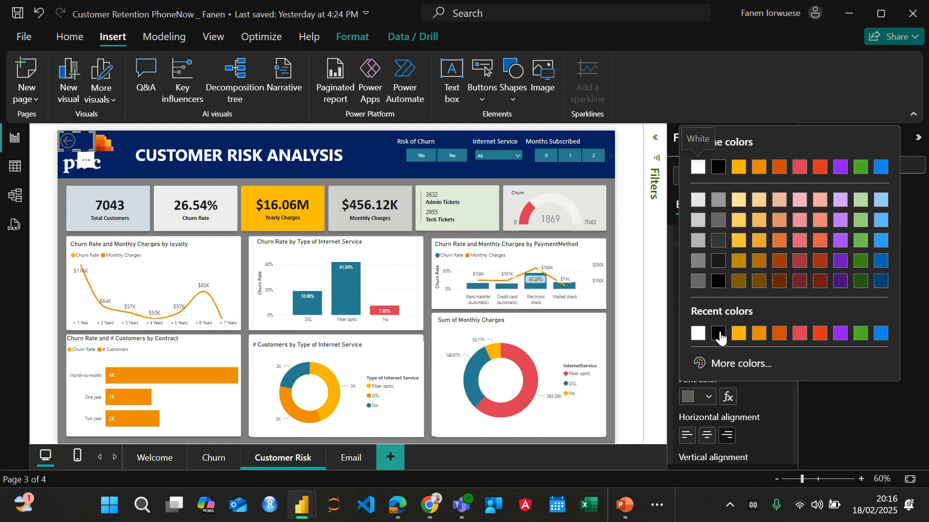
pyautogui.click(738, 333)
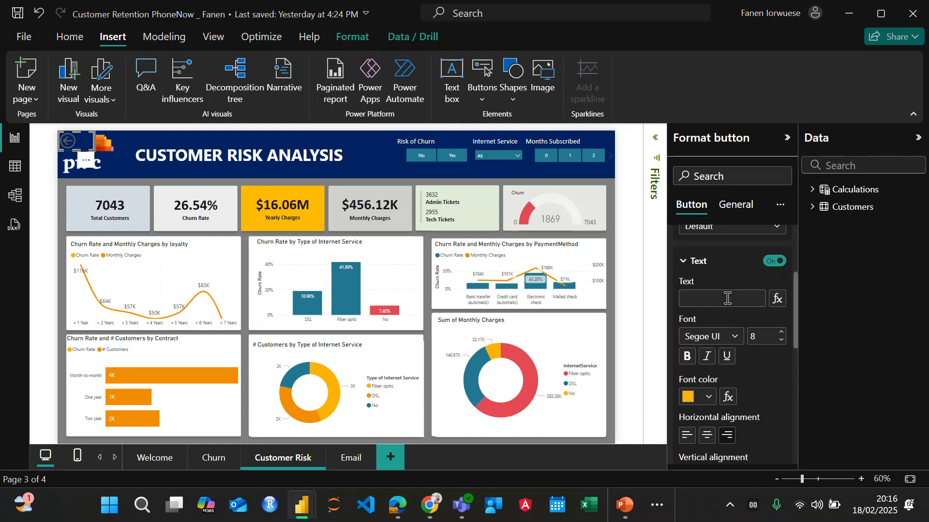
pyautogui.scroll(2, 727, 298)
pyautogui.scroll(2, 680, 276)
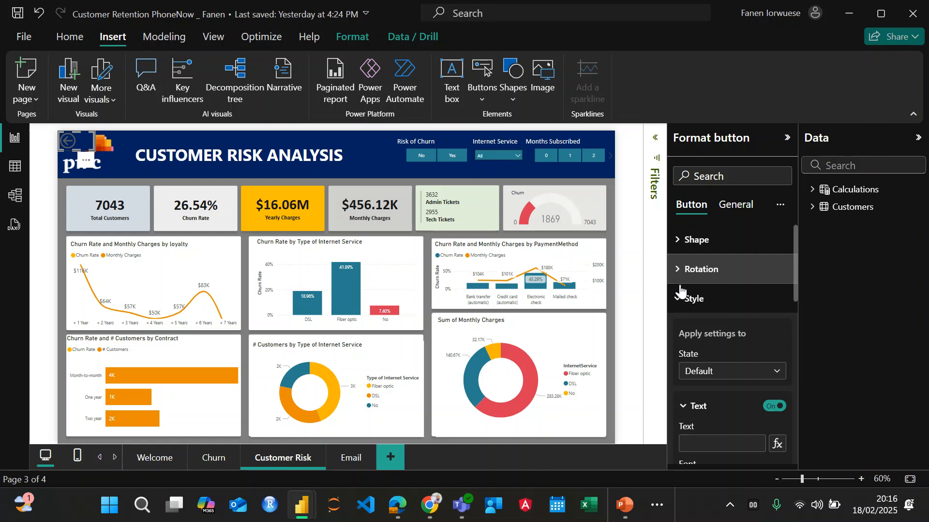
pyautogui.click(680, 292)
# Set the Back button's icon line colour to White
pyautogui.click(175, 135)
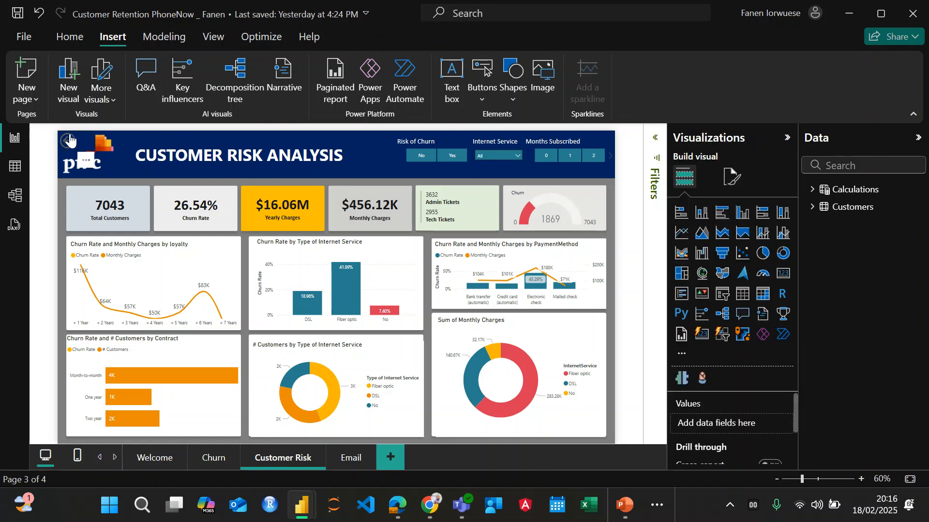
pyautogui.click(69, 139)
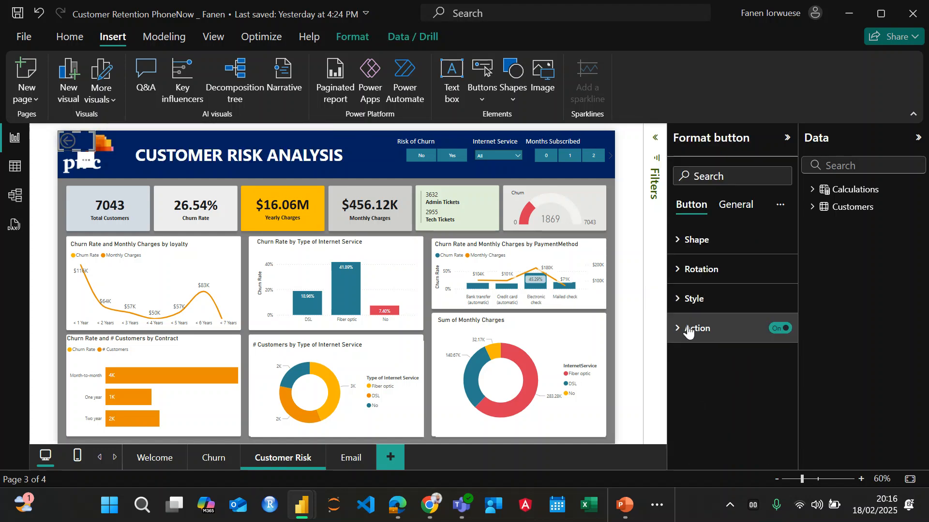
pyautogui.click(677, 241)
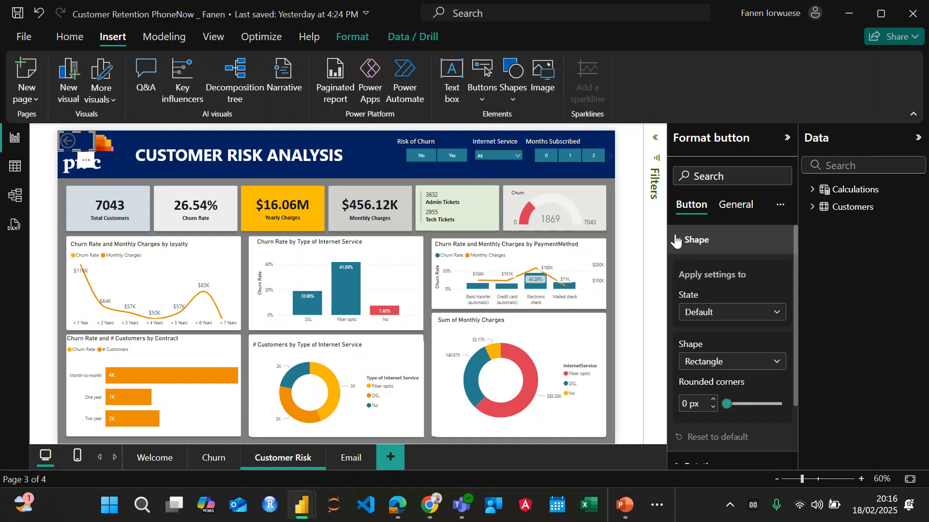
pyautogui.click(676, 240)
pyautogui.click(676, 298)
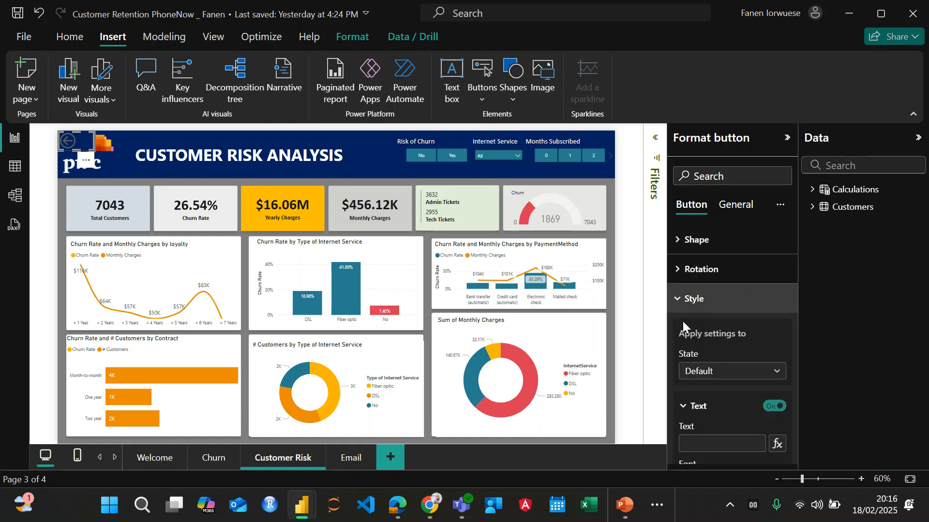
pyautogui.scroll(-10, 704, 376)
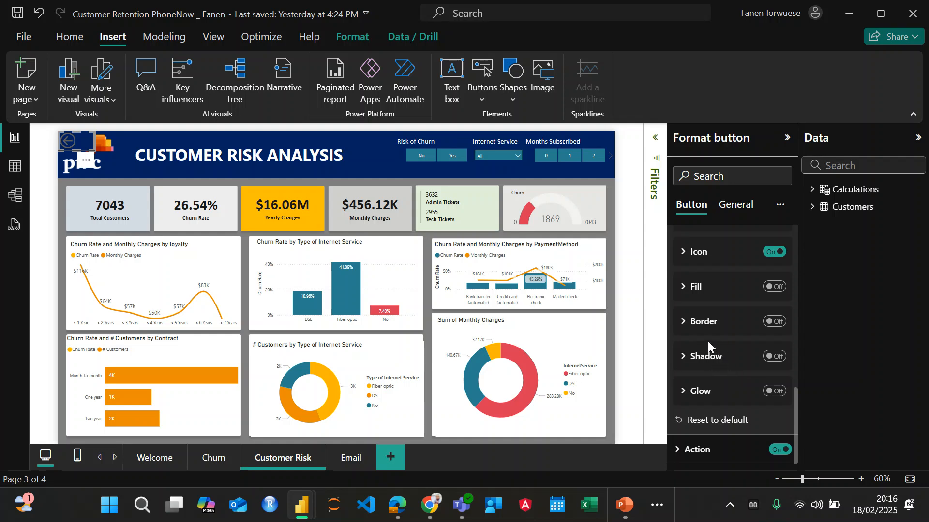
pyautogui.click(682, 251)
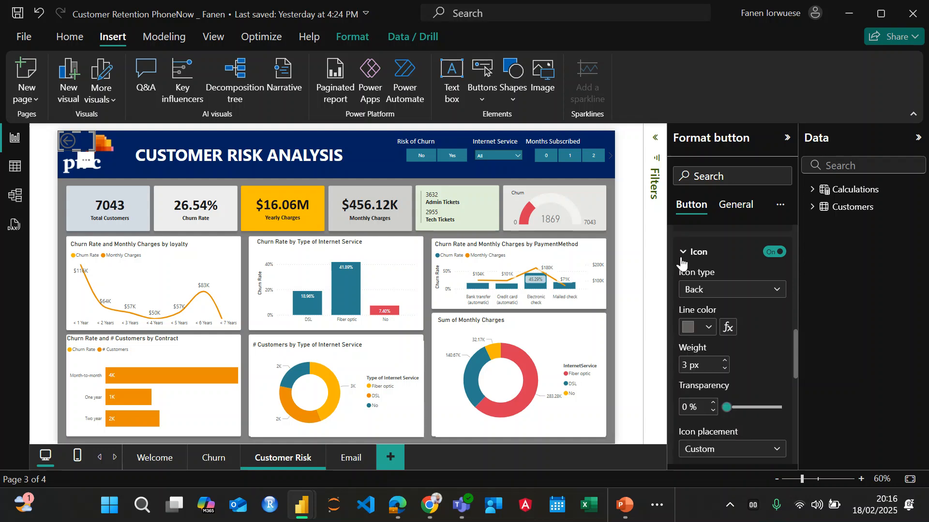
pyautogui.click(708, 327)
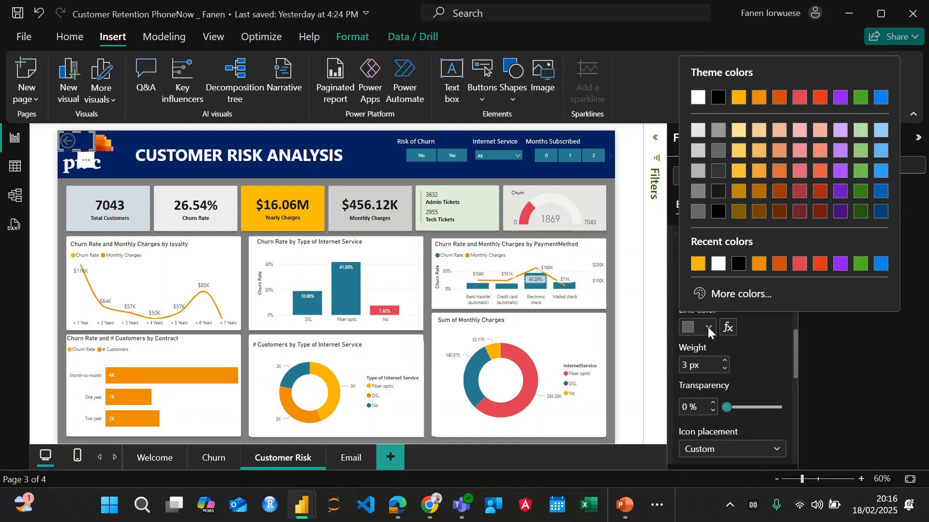
pyautogui.click(719, 262)
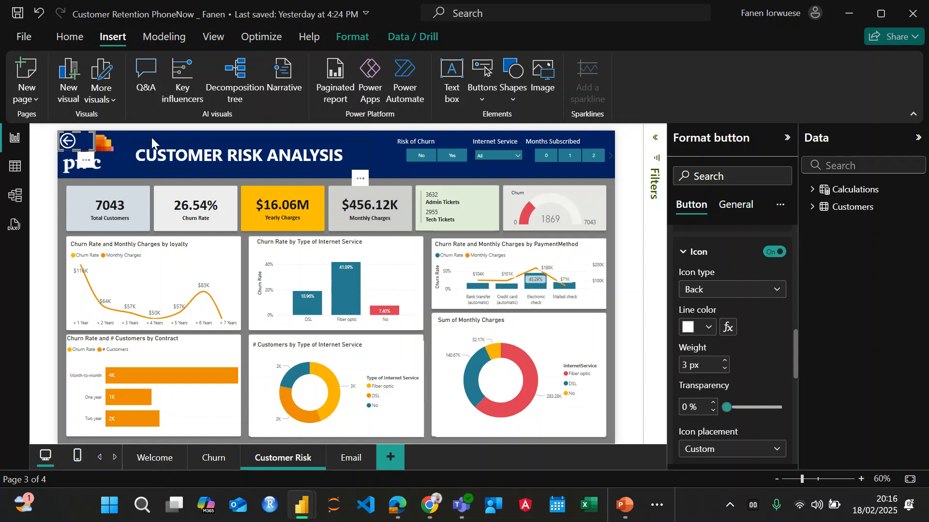
# Use the Back button to return to the Churn page
pyautogui.click(42, 154)
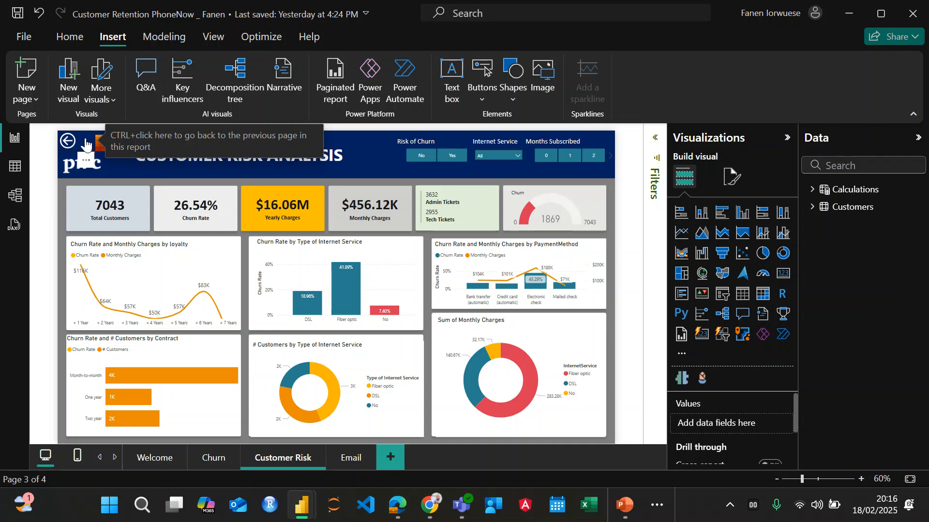
pyautogui.click(71, 143)
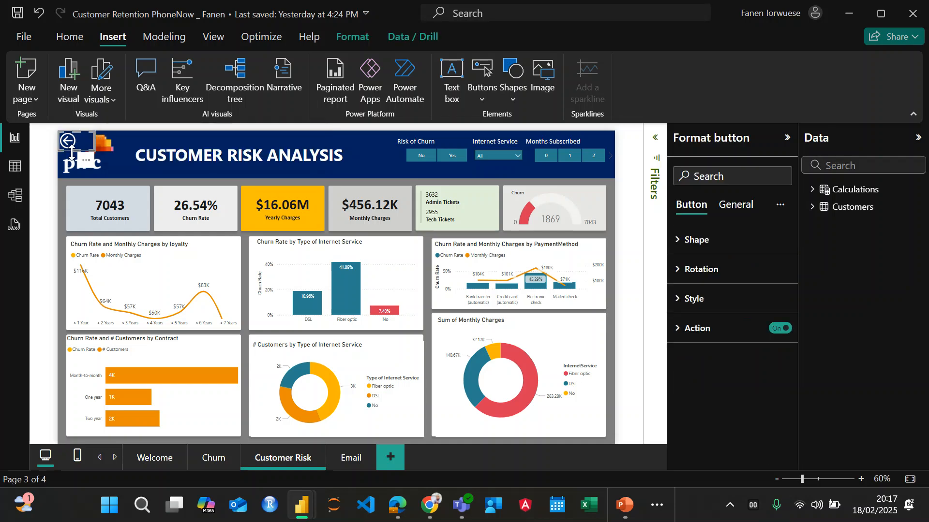
pyautogui.keyDown('ctrl'); pyautogui.click(68, 144); pyautogui.keyUp('ctrl')
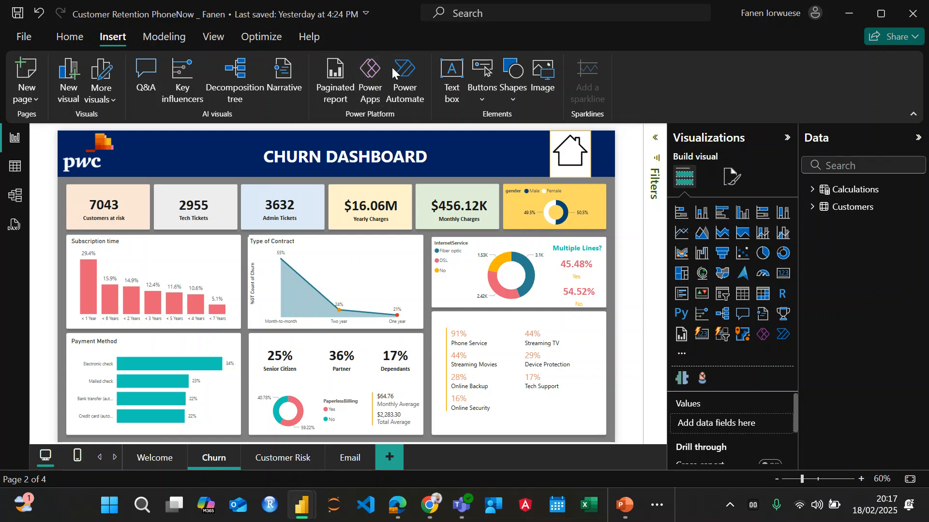
# Insert a Back button, discard it, and insert a Right arrow button instead
pyautogui.click(481, 102)
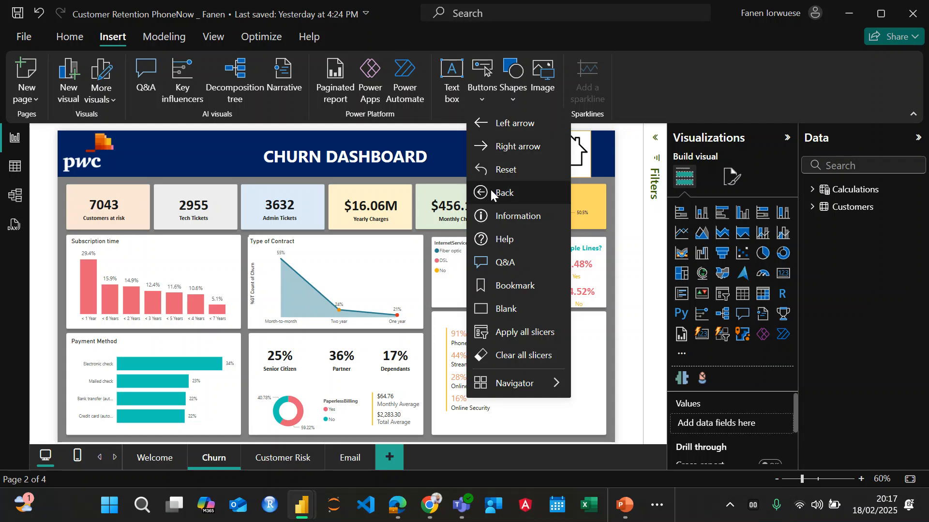
pyautogui.click(503, 192)
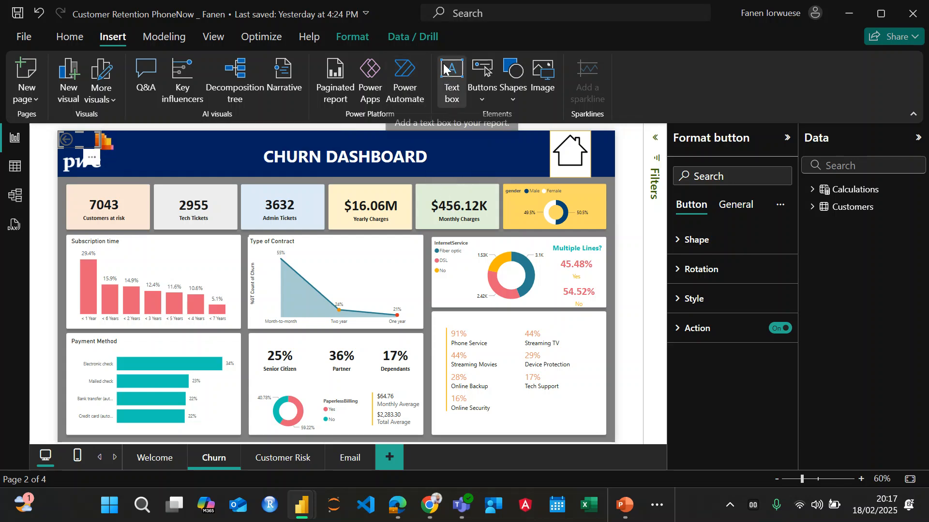
pyautogui.press('Escape')
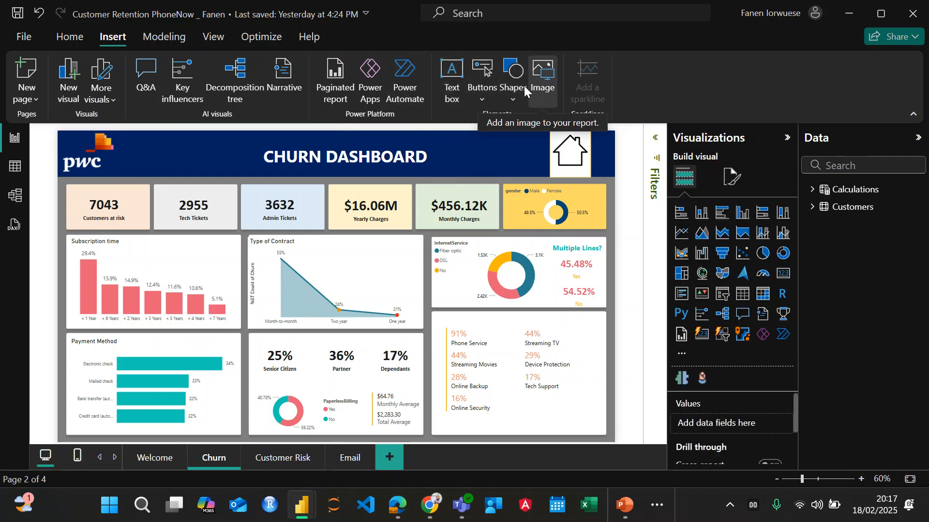
pyautogui.click(483, 101)
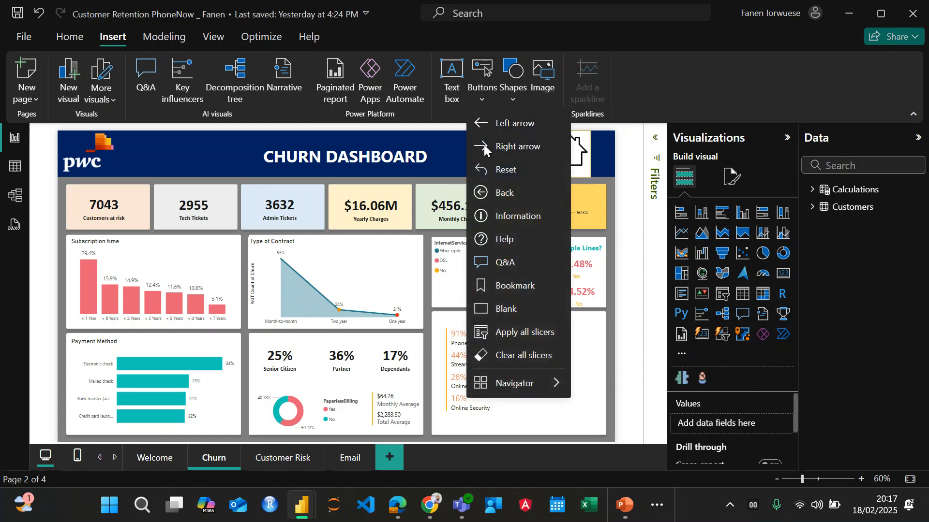
pyautogui.click(484, 144)
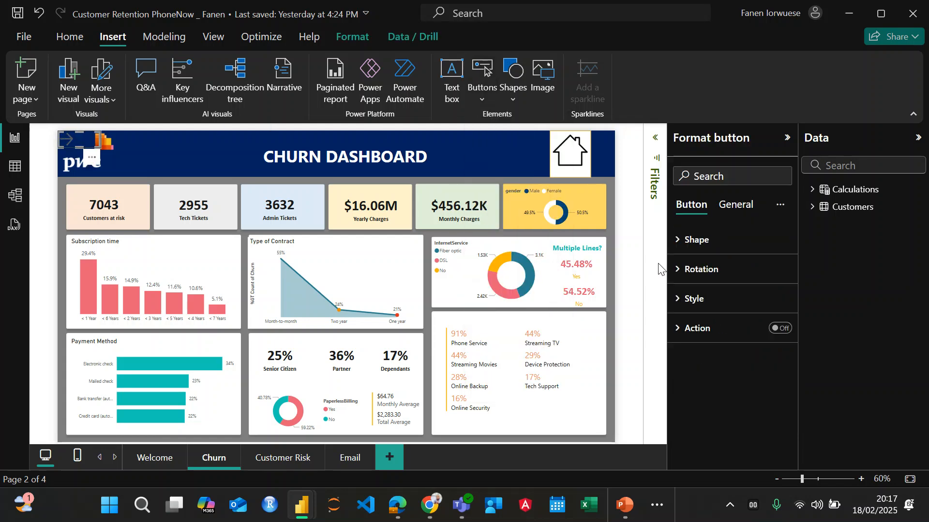
# Make the right arrow's icon line colour White
pyautogui.click(683, 299)
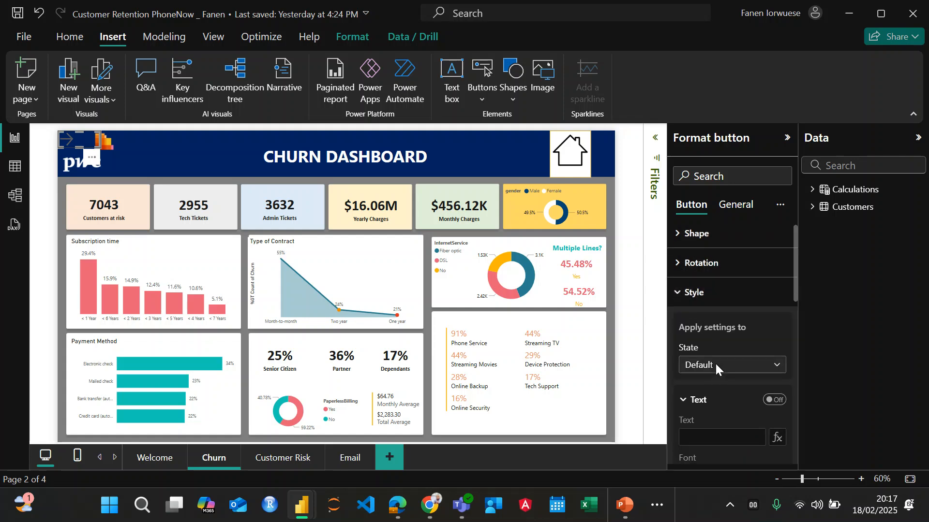
pyautogui.scroll(-10, 718, 378)
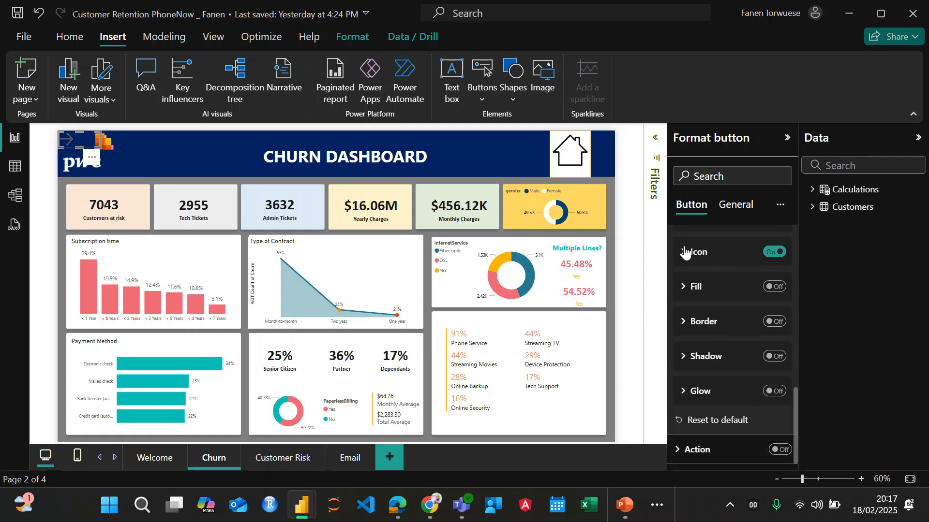
pyautogui.click(684, 252)
pyautogui.click(703, 328)
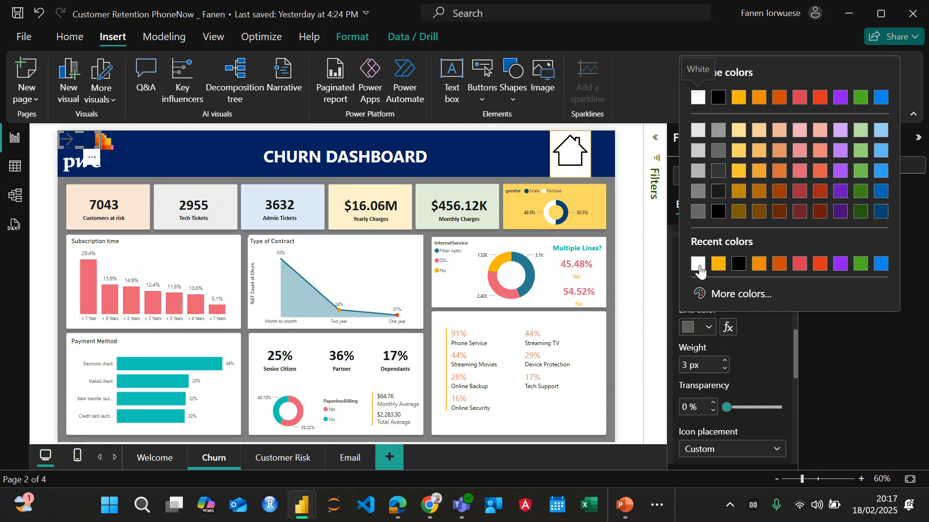
pyautogui.click(698, 264)
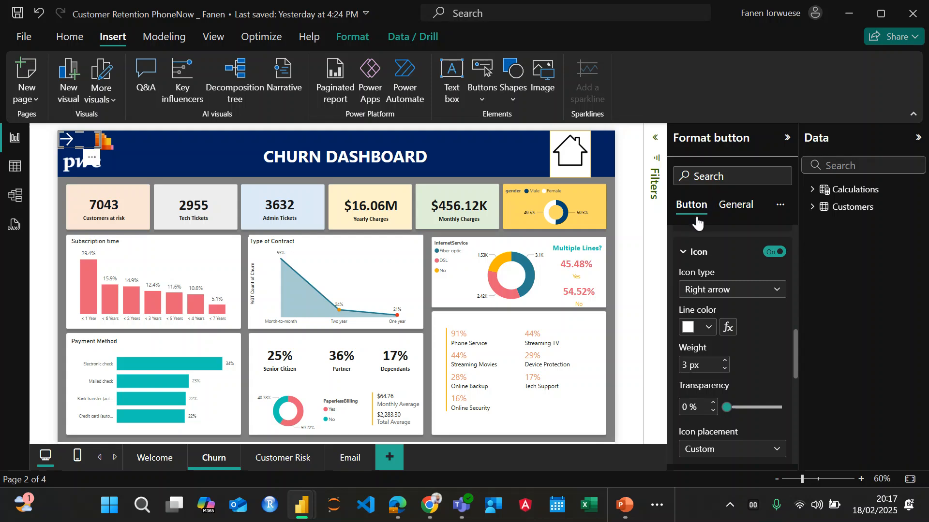
pyautogui.scroll(5, 686, 260)
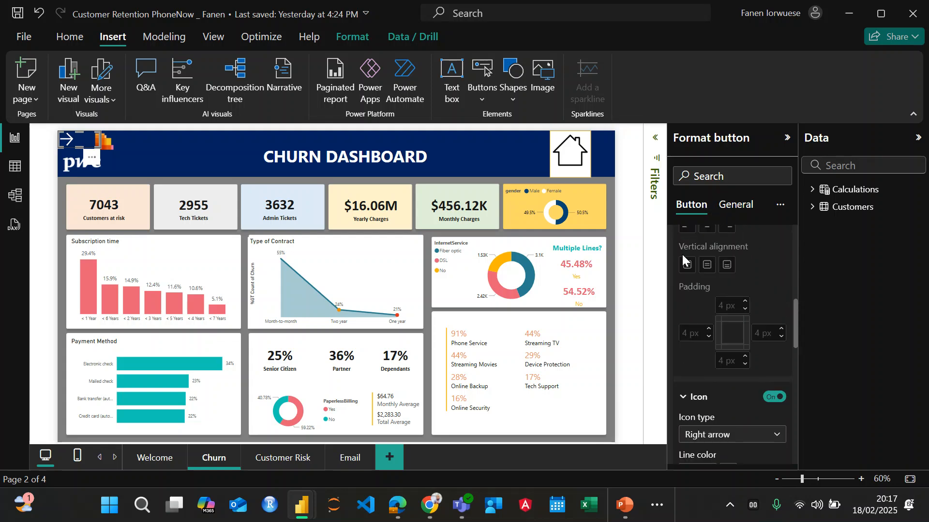
pyautogui.click(675, 304)
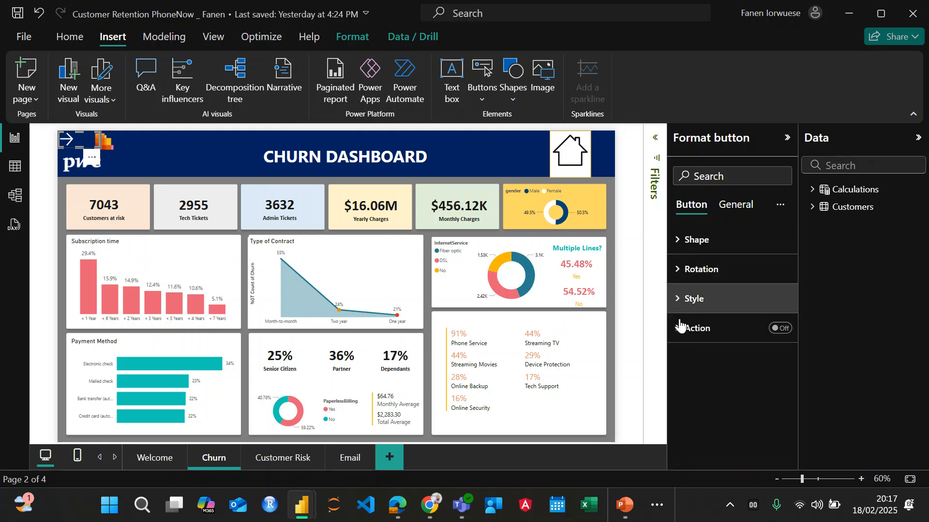
# Link the right arrow to Customer Risk via Page navigation, then open the Customer Risk page
pyautogui.click(776, 330)
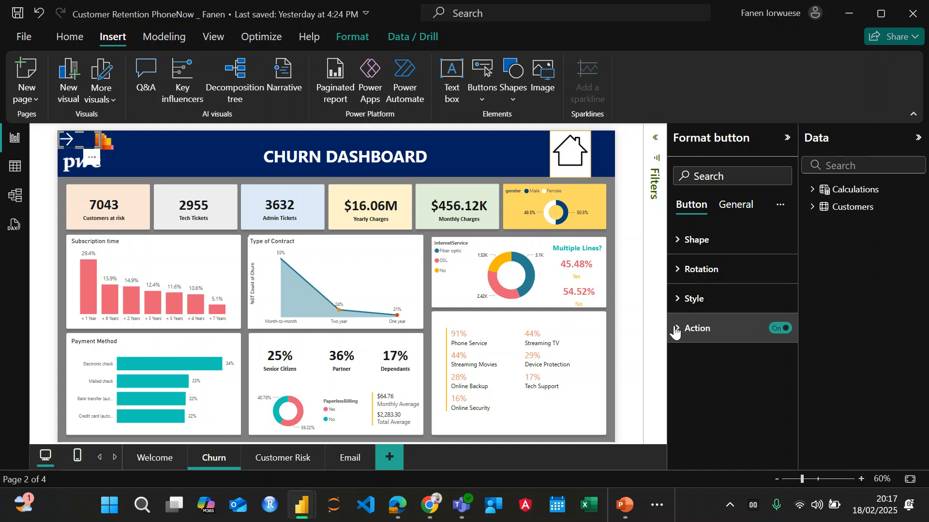
pyautogui.click(673, 328)
pyautogui.scroll(-2, 704, 346)
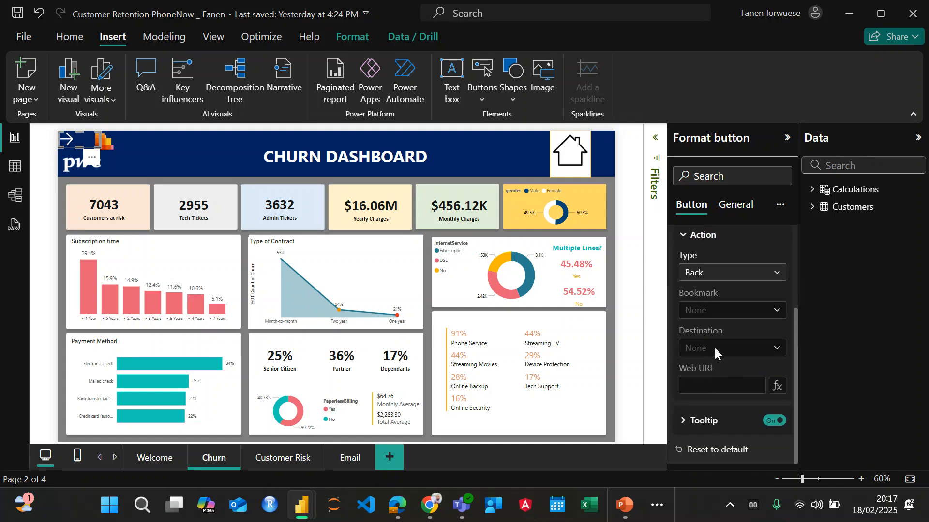
pyautogui.click(750, 276)
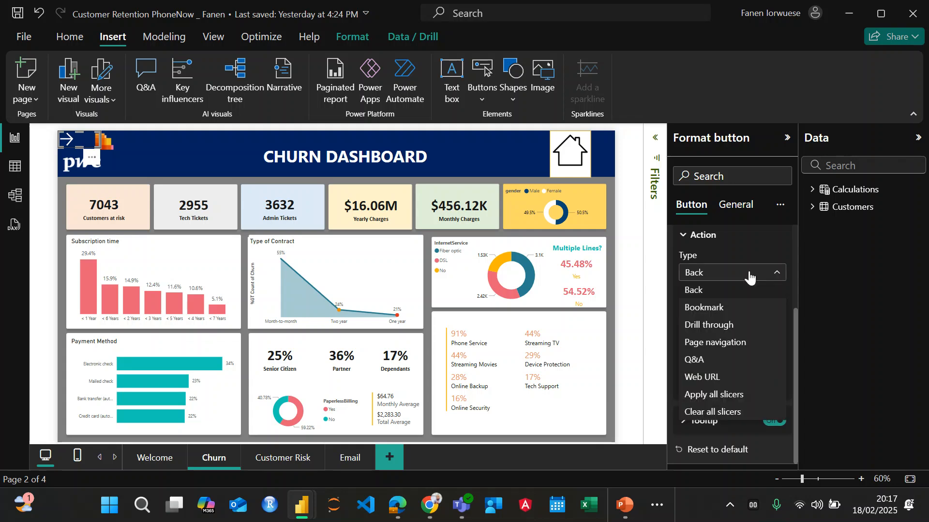
pyautogui.click(718, 339)
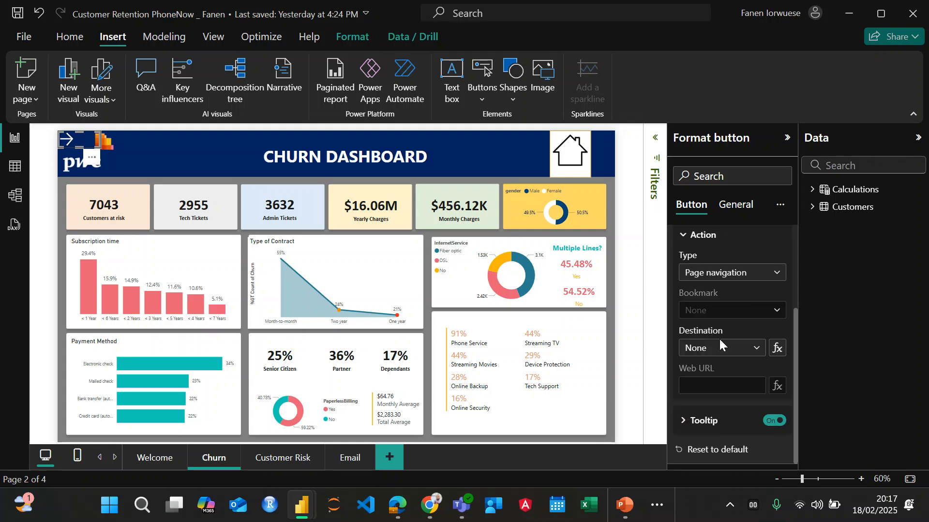
pyautogui.click(734, 353)
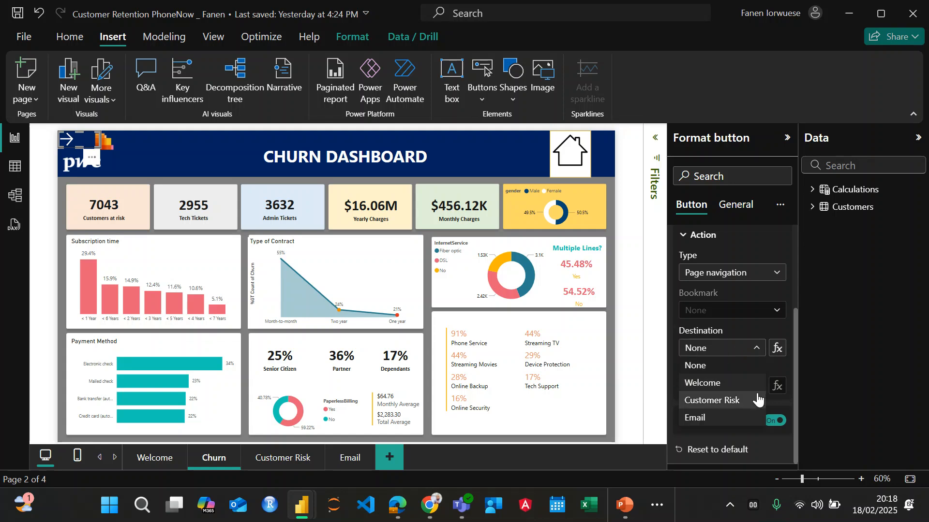
pyautogui.click(733, 402)
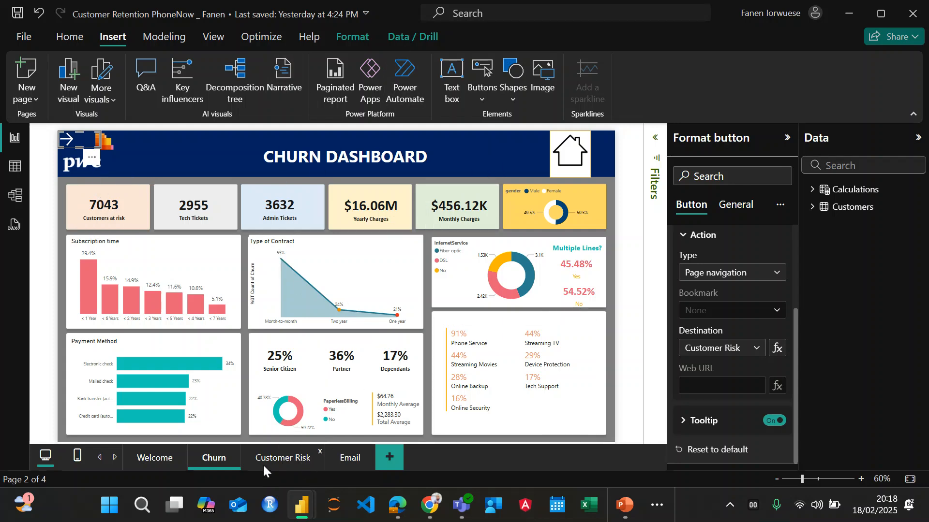
pyautogui.click(282, 460)
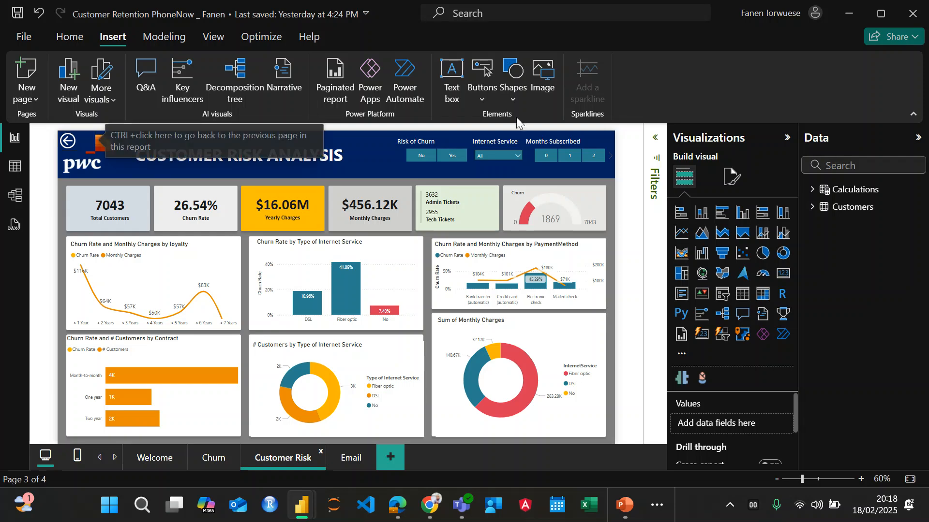
# Insert a Right arrow button and place it beside the back arrow
pyautogui.click(481, 98)
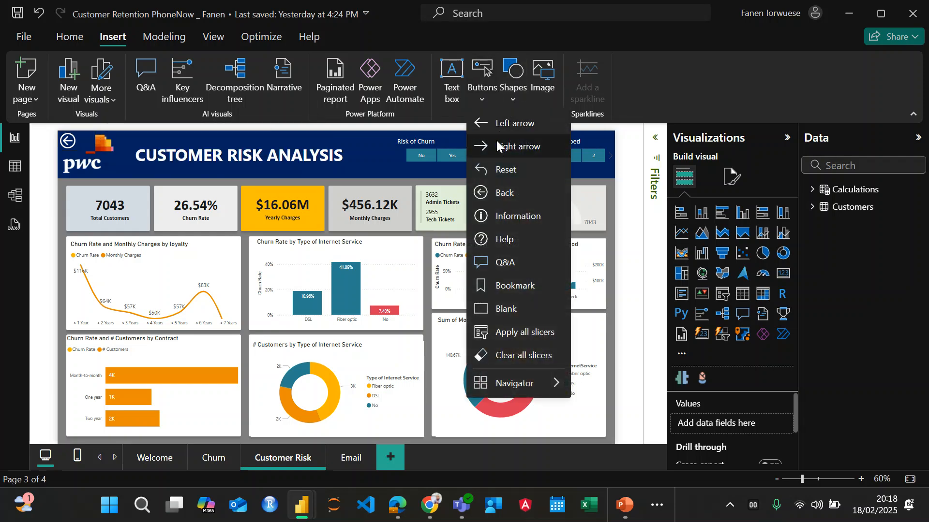
pyautogui.click(483, 147)
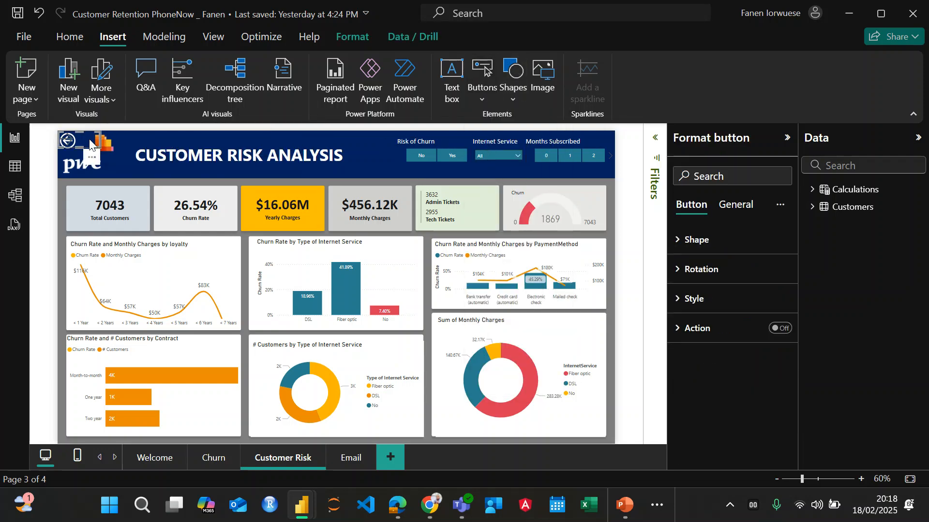
pyautogui.moveTo(81, 139); pyautogui.dragTo(105, 140)
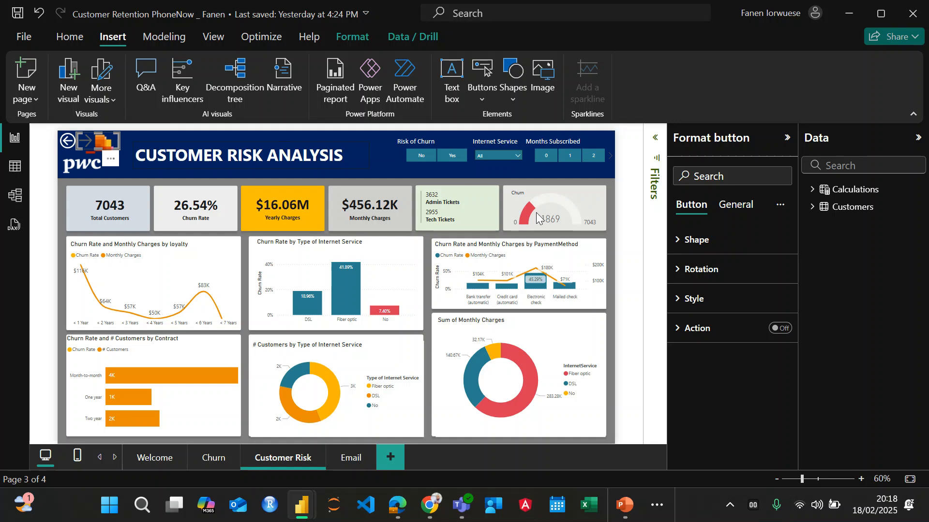
# Set the right arrow's icon line colour to White
pyautogui.click(679, 239)
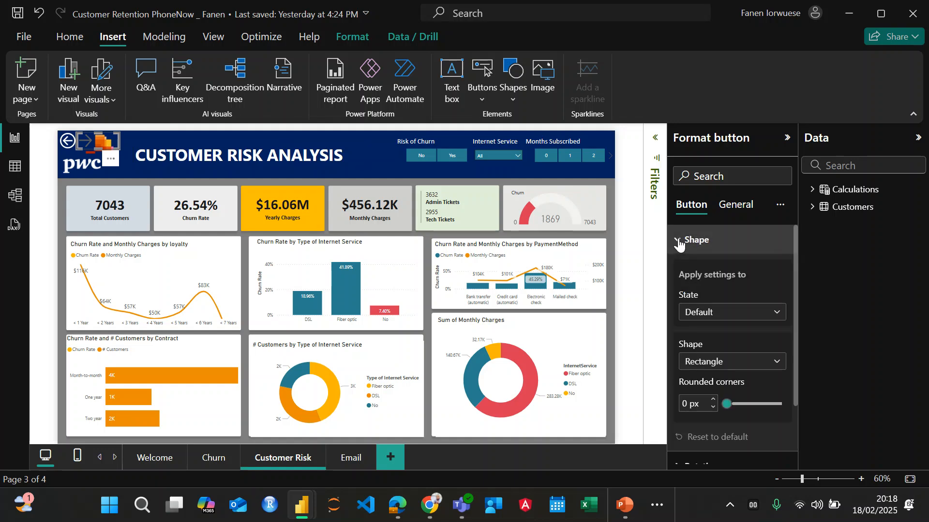
pyautogui.click(678, 240)
pyautogui.click(692, 298)
pyautogui.scroll(-5, 706, 361)
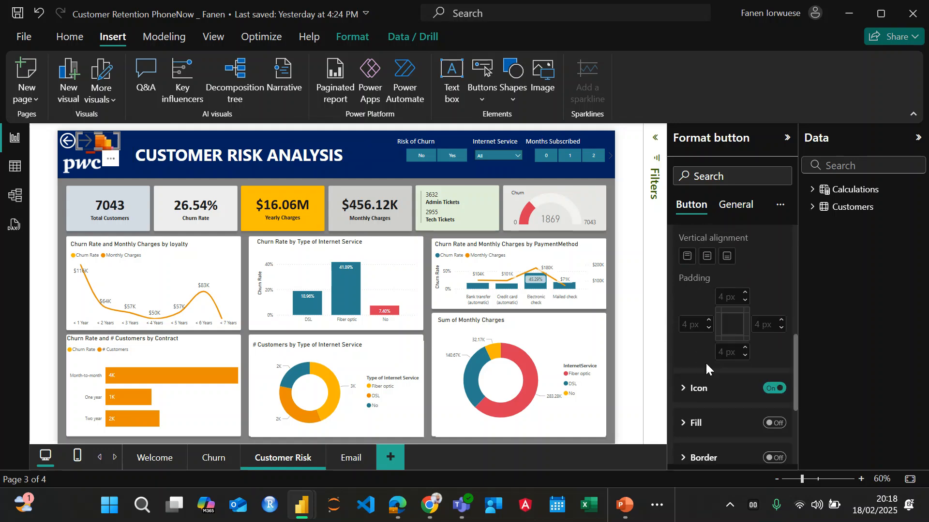
pyautogui.click(689, 262)
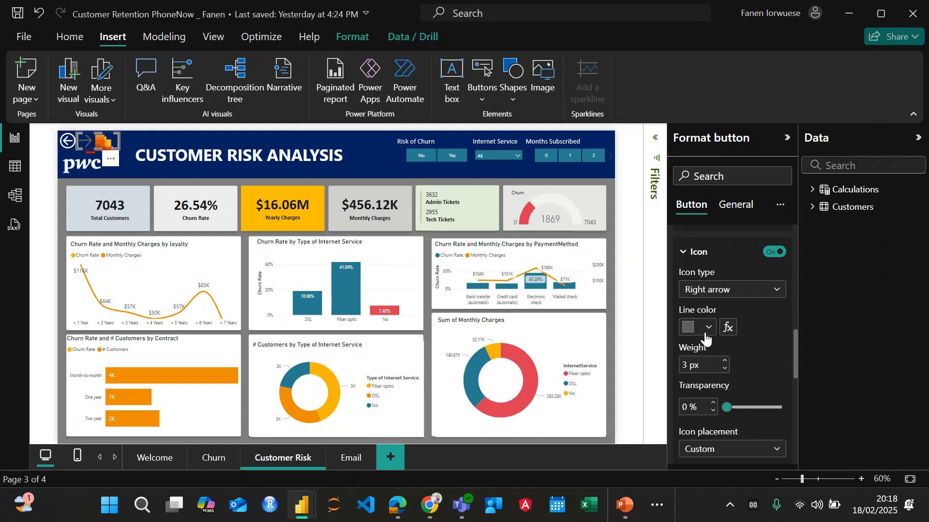
pyautogui.click(700, 329)
pyautogui.click(698, 264)
# Give the right arrow a Page navigation action to Email and follow it
pyautogui.click(737, 206)
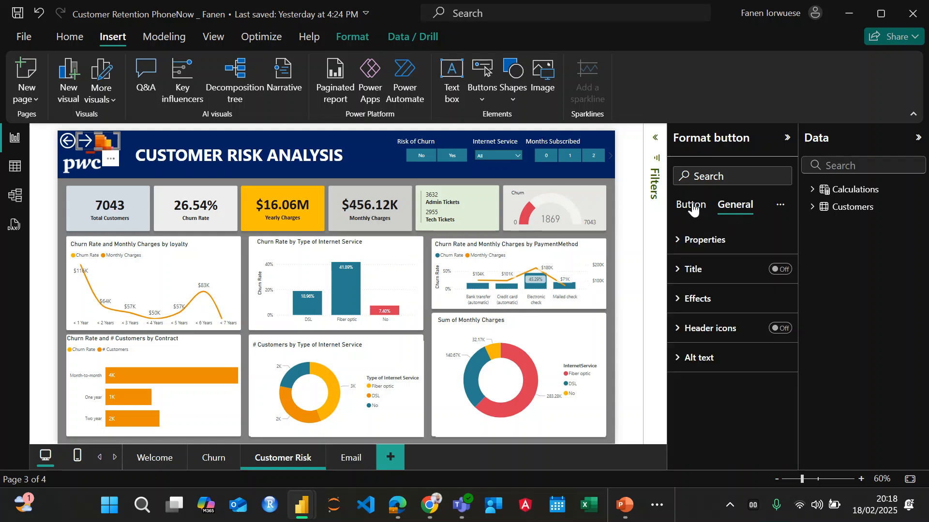
pyautogui.click(693, 207)
pyautogui.click(741, 205)
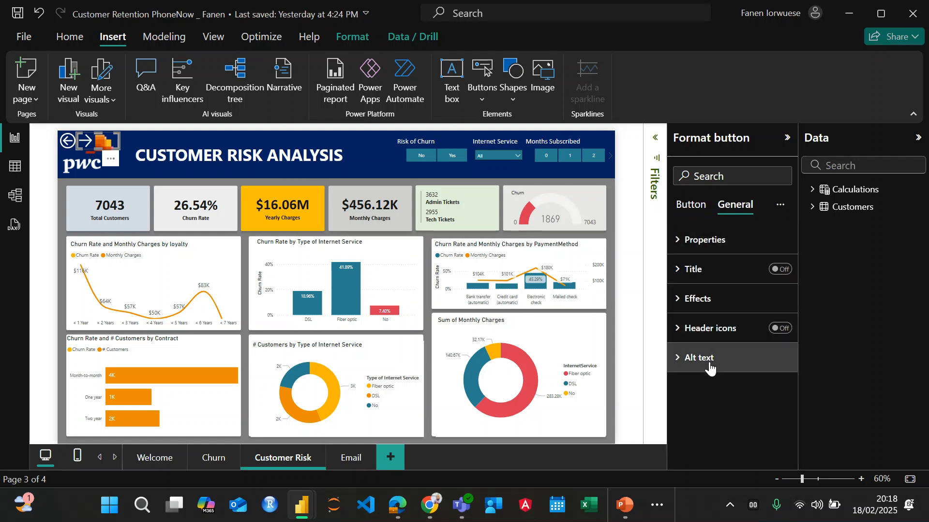
pyautogui.click(692, 205)
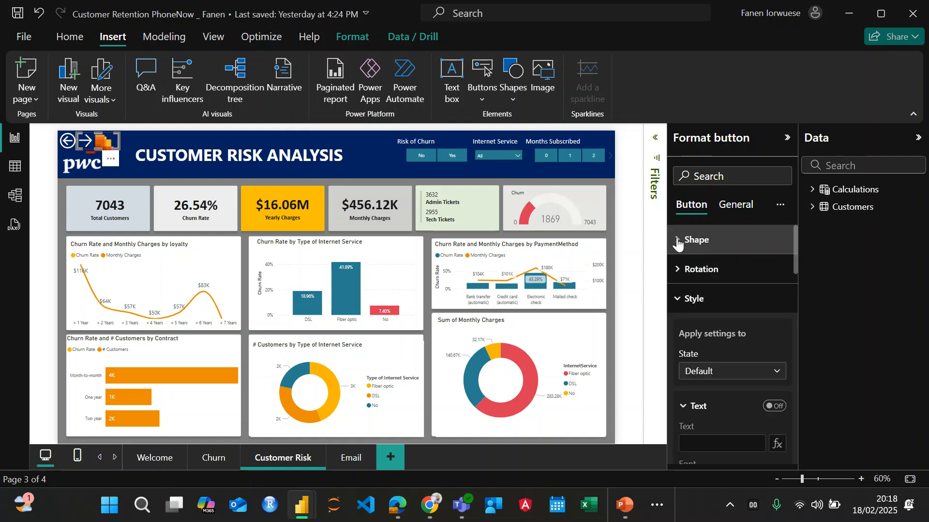
pyautogui.click(683, 299)
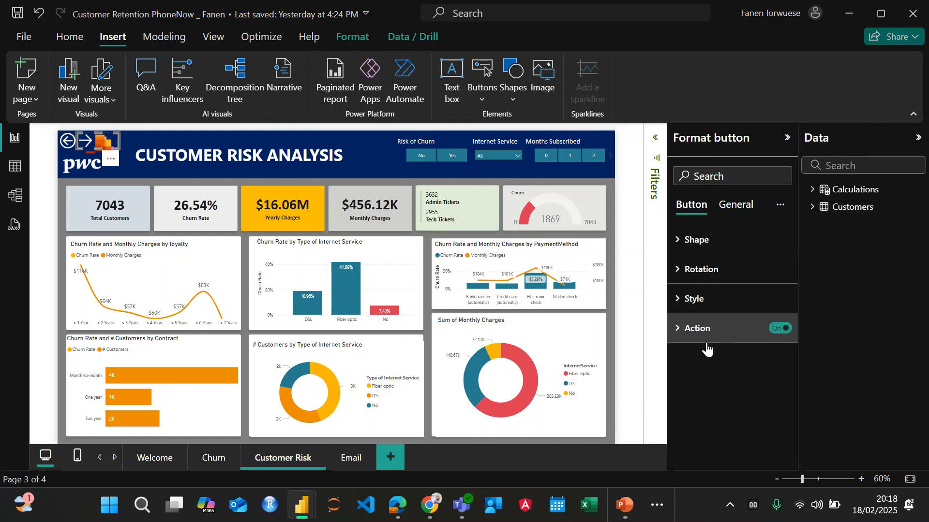
pyautogui.click(684, 325)
pyautogui.scroll(-2, 721, 382)
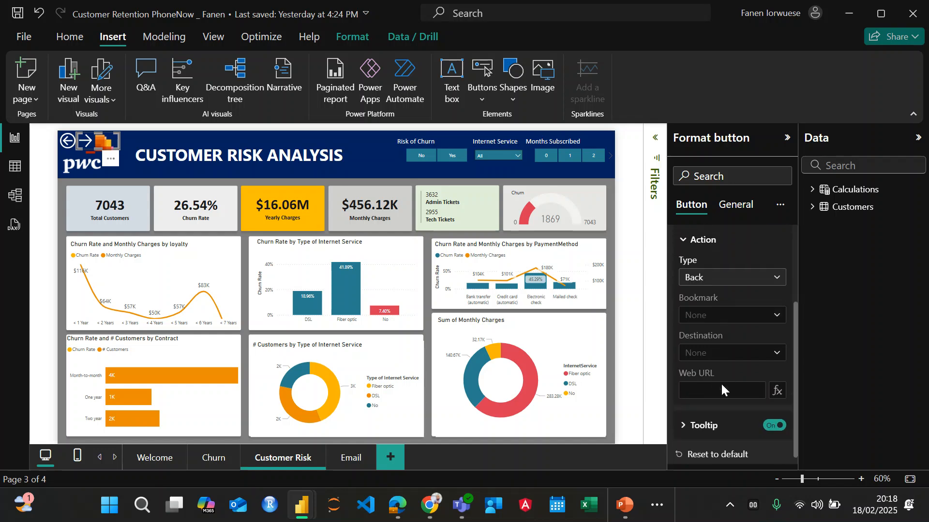
pyautogui.click(732, 273)
pyautogui.click(715, 342)
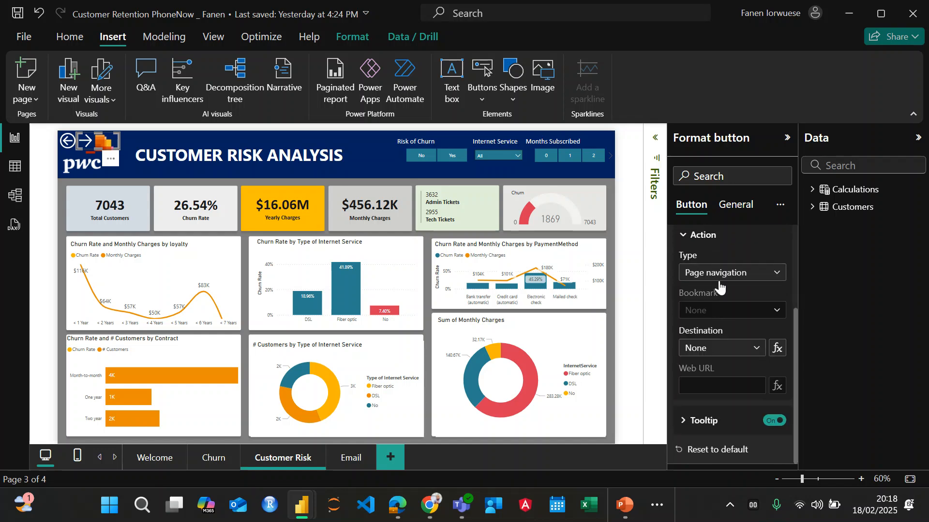
pyautogui.click(718, 354)
pyautogui.click(700, 417)
pyautogui.keyDown('ctrl'); pyautogui.click(93, 145); pyautogui.keyUp('ctrl')
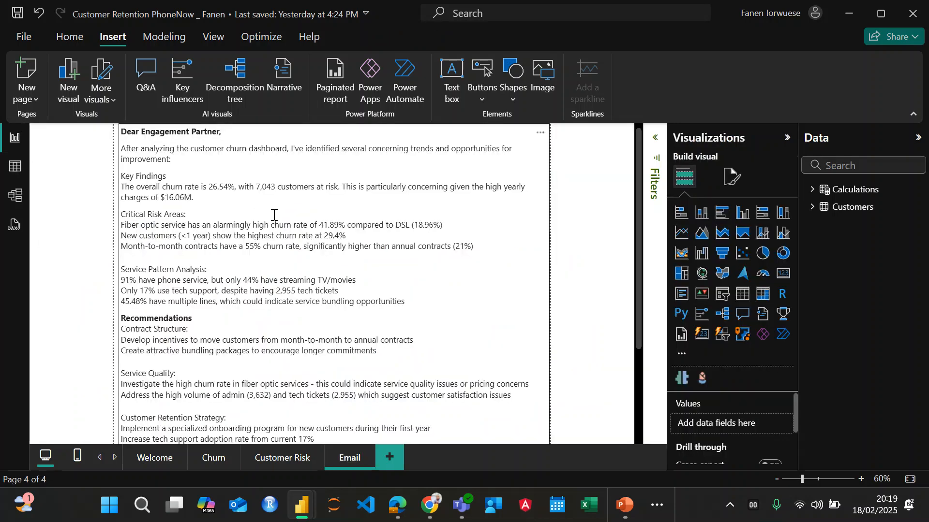
# Scroll through the churn-findings letter on the Email page, then save with Ctrl+S
pyautogui.click(287, 241)
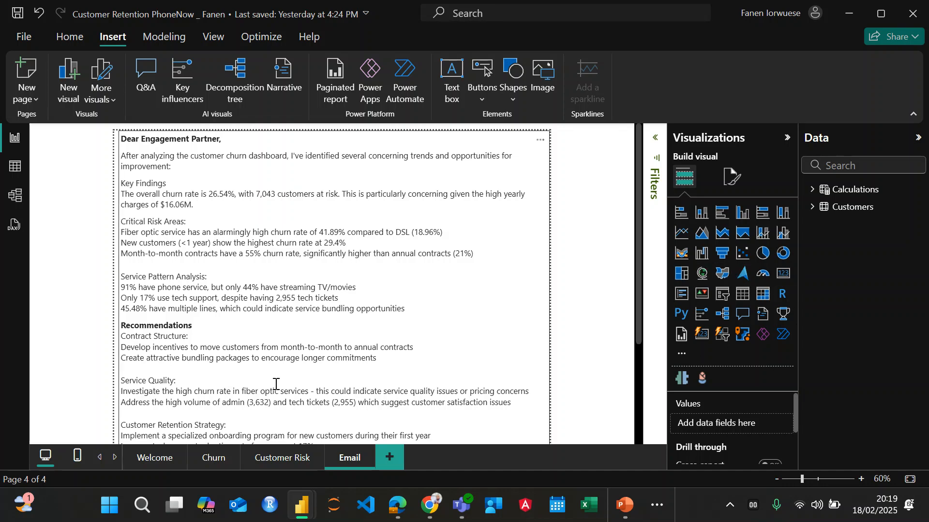
pyautogui.scroll(-3, 339, 288)
pyautogui.scroll(3, 311, 325)
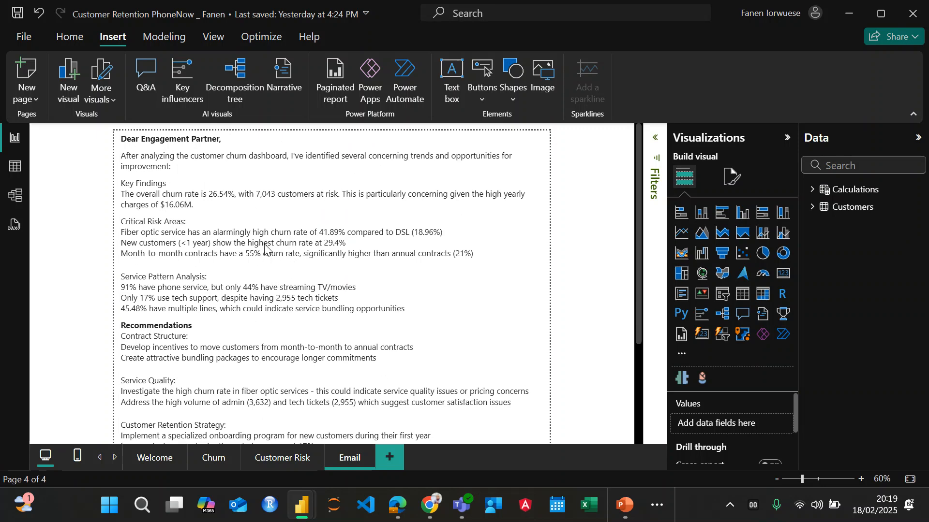
pyautogui.hotkey('ctrl', 's')
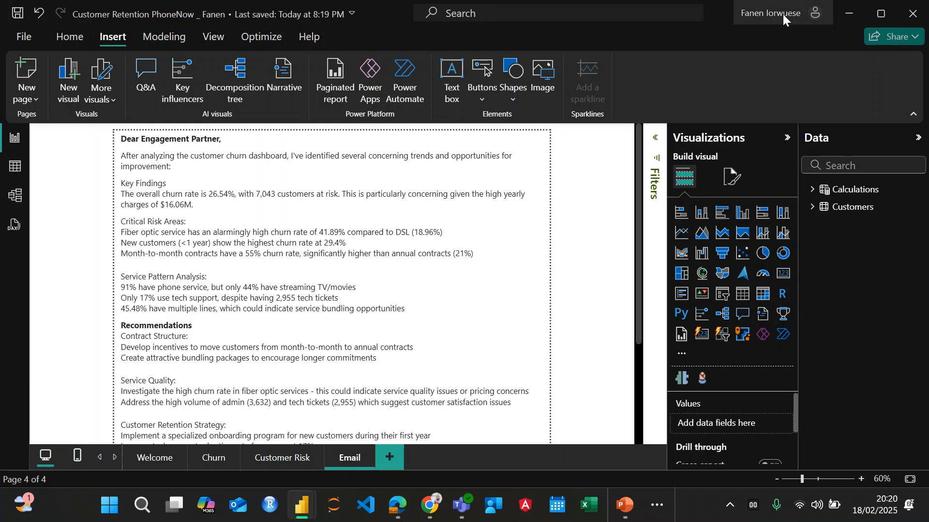
# Save a copy to the Documents folder with 1 appended to the .pbix file name
pyautogui.click(23, 36)
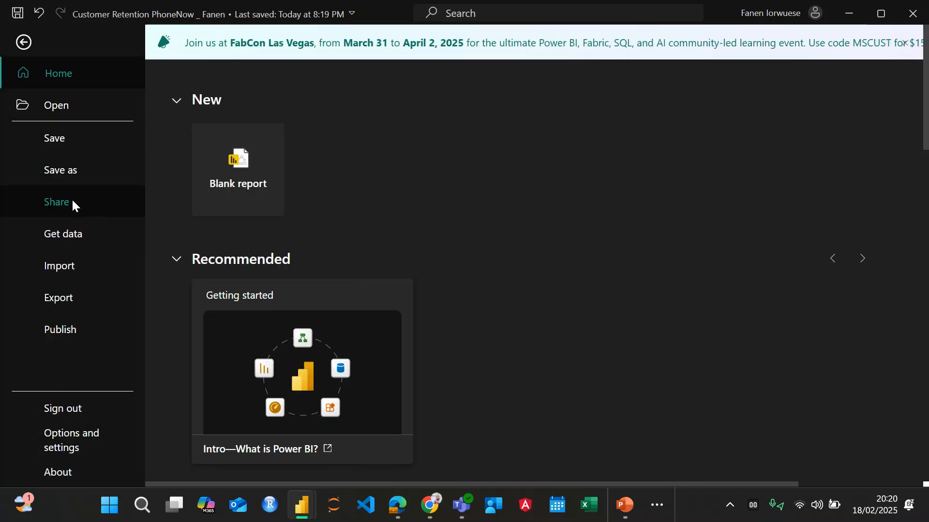
pyautogui.click(68, 173)
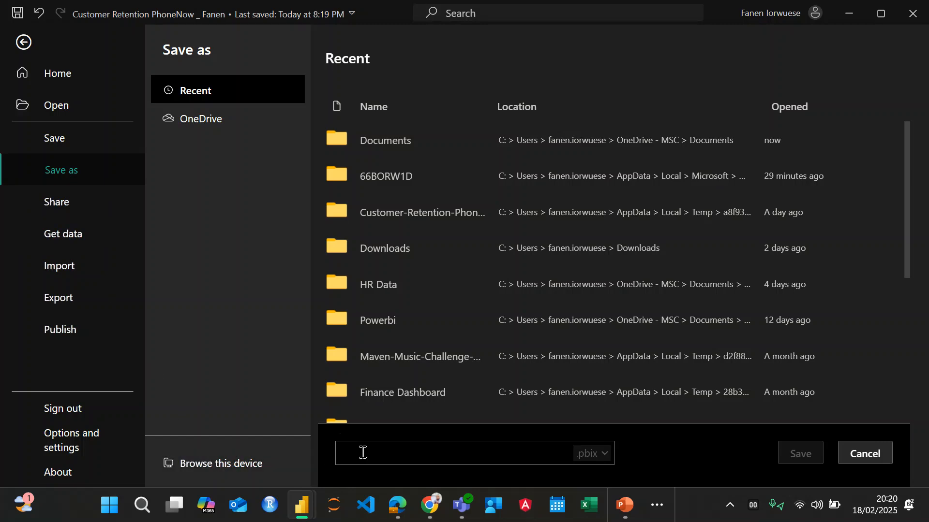
pyautogui.click(196, 460)
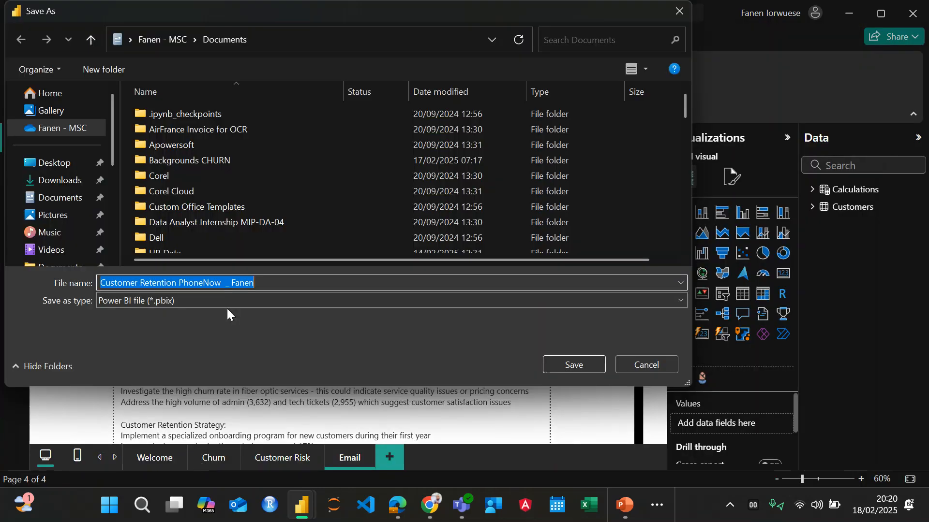
pyautogui.click(267, 284)
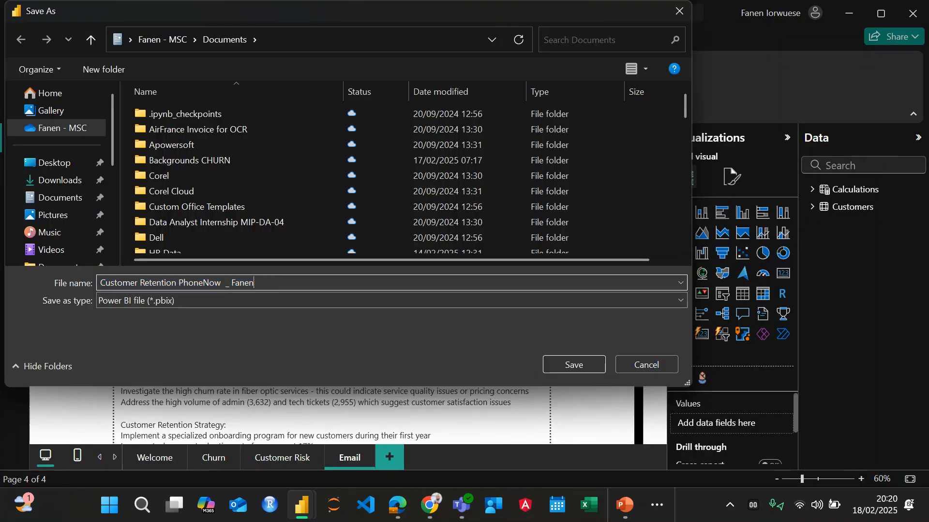
pyautogui.write('1')
pyautogui.press('XF86AudioMute')
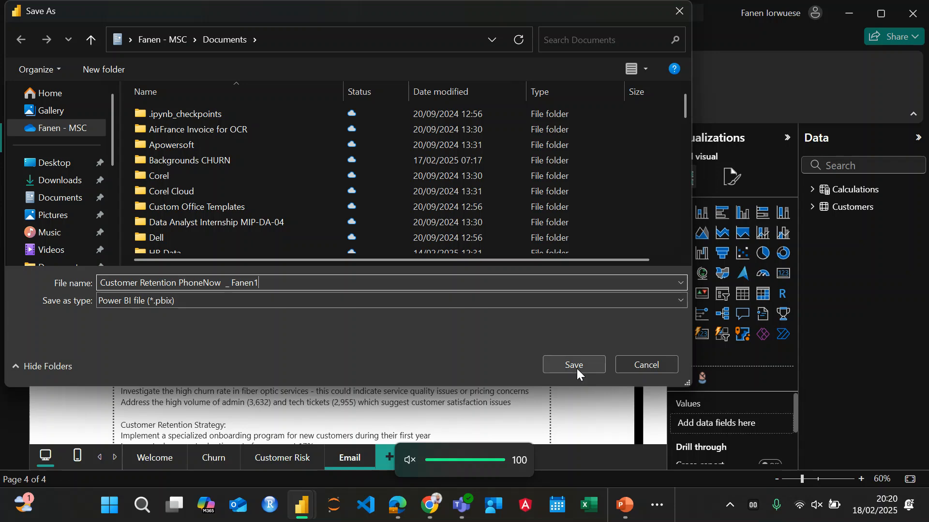
pyautogui.click(574, 365)
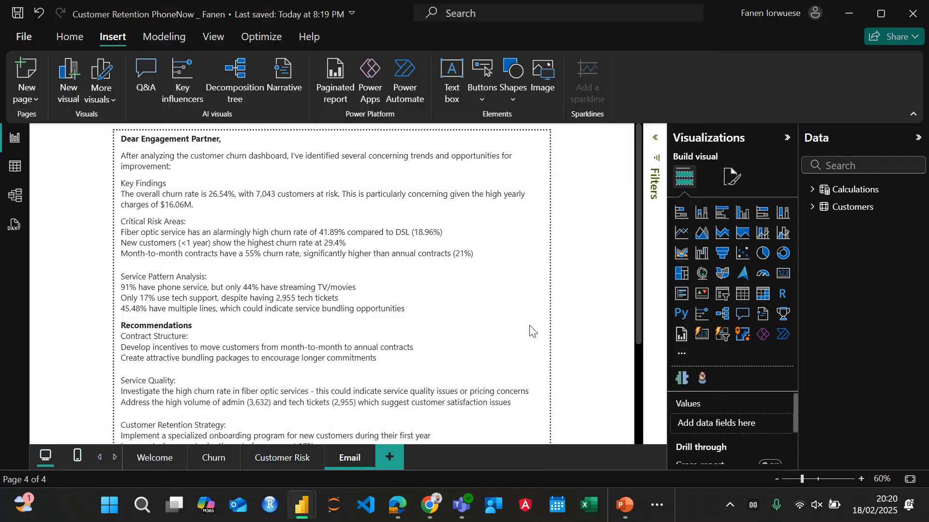
# Publish 'Customer Retention PhoneNow _ Fanen1.pbix' to My workspace in the Power BI service
pyautogui.click(70, 38)
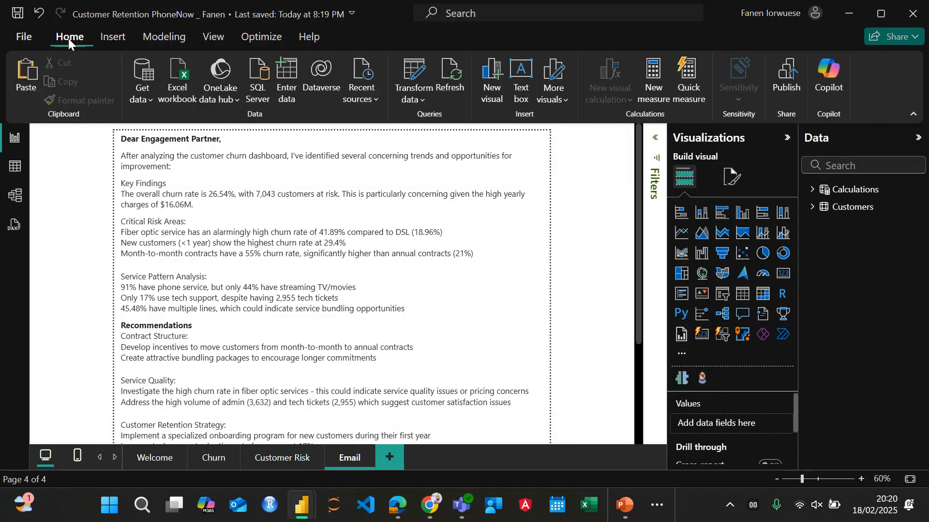
pyautogui.click(787, 72)
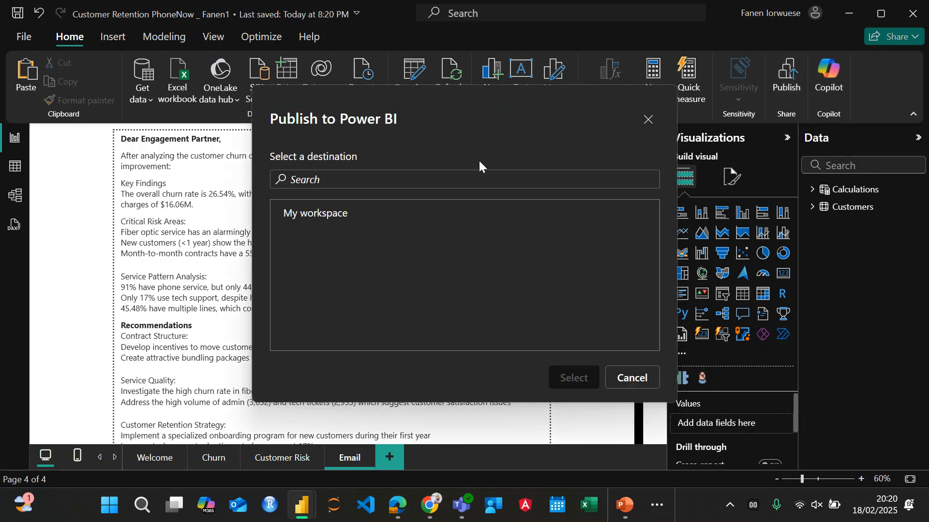
pyautogui.doubleClick(307, 218)
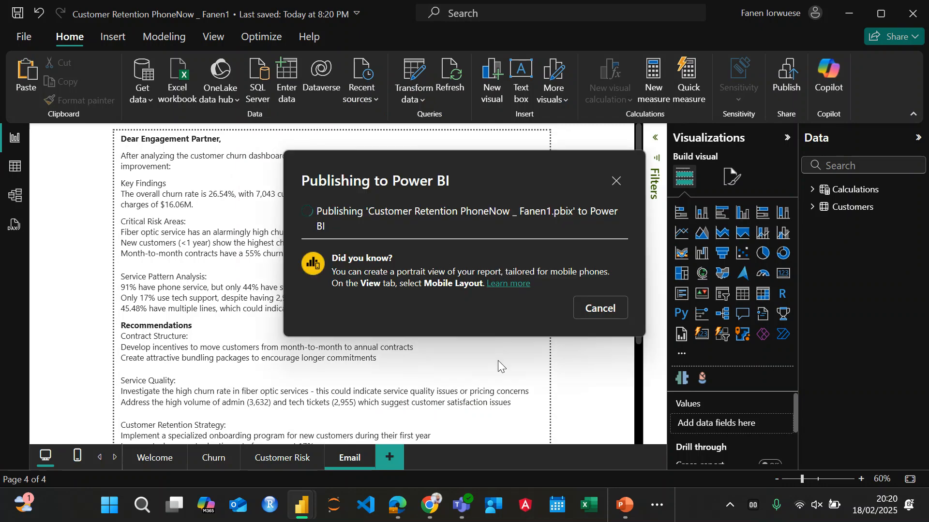
# Preview the open browser windows from the taskbar
pyautogui.moveTo(431, 506)
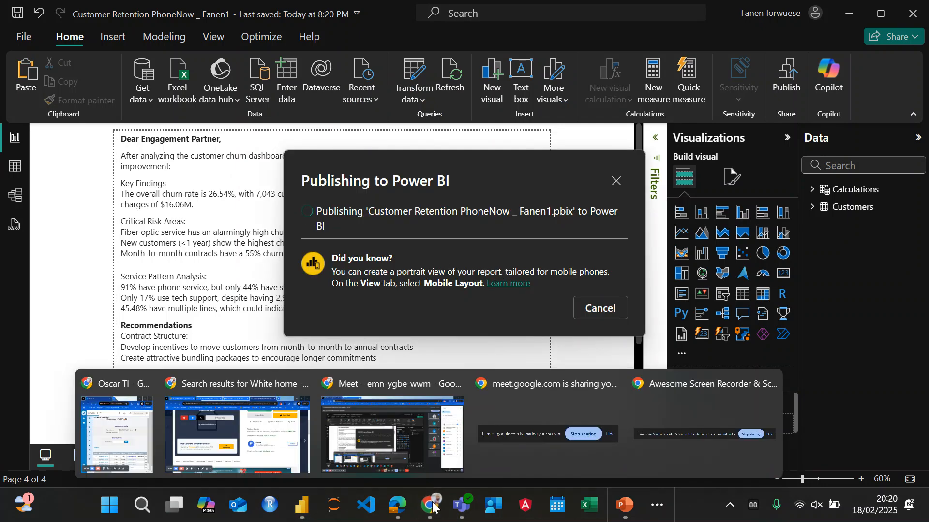
pyautogui.click(428, 506)
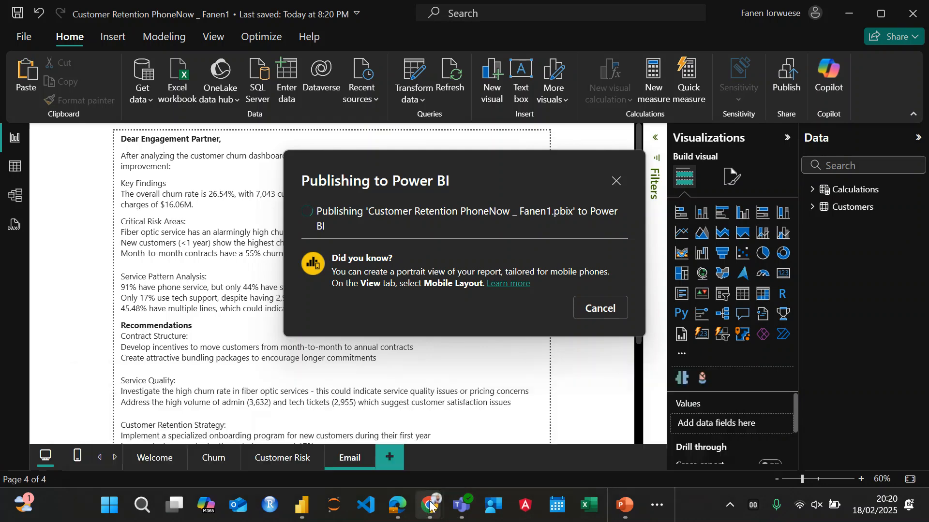
pyautogui.click(432, 507)
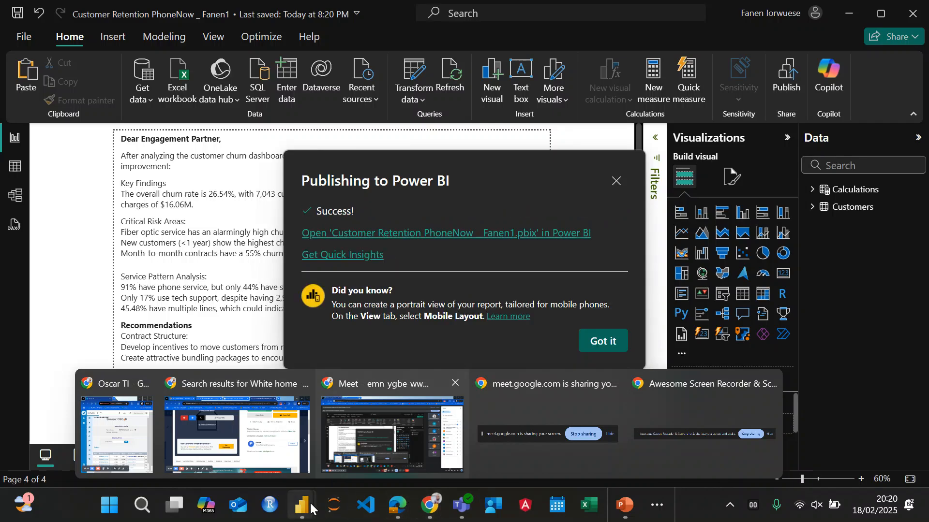
pyautogui.click(432, 508)
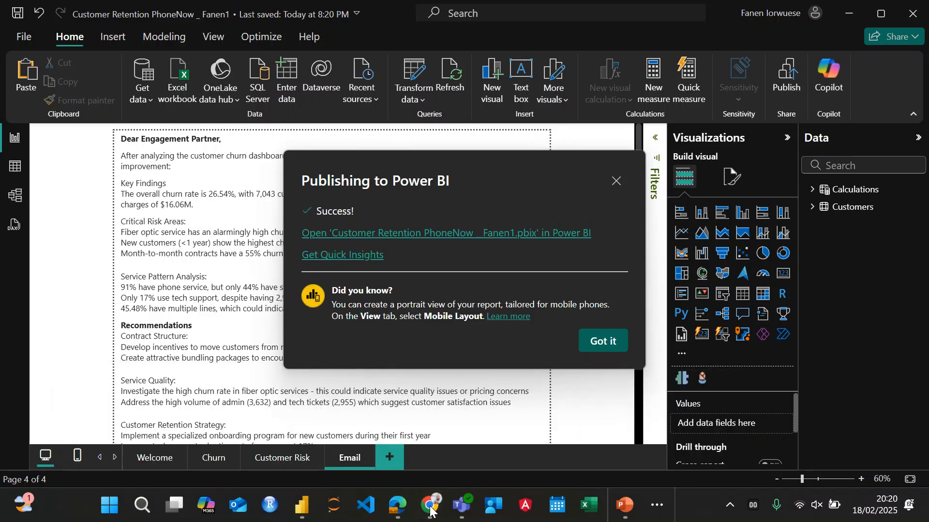
# Launch a new Chrome window under the Power BI profile and dismiss the ad privacy notice
pyautogui.rightClick(430, 508)
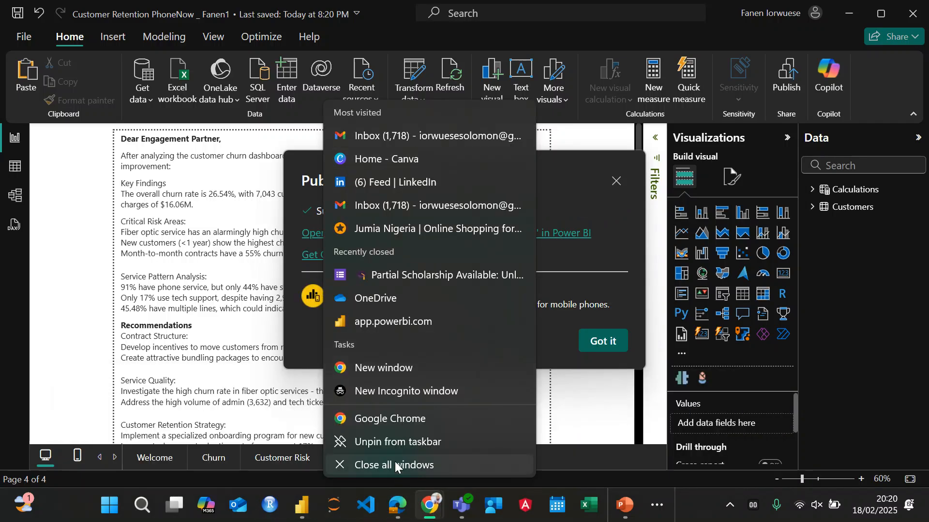
pyautogui.click(390, 414)
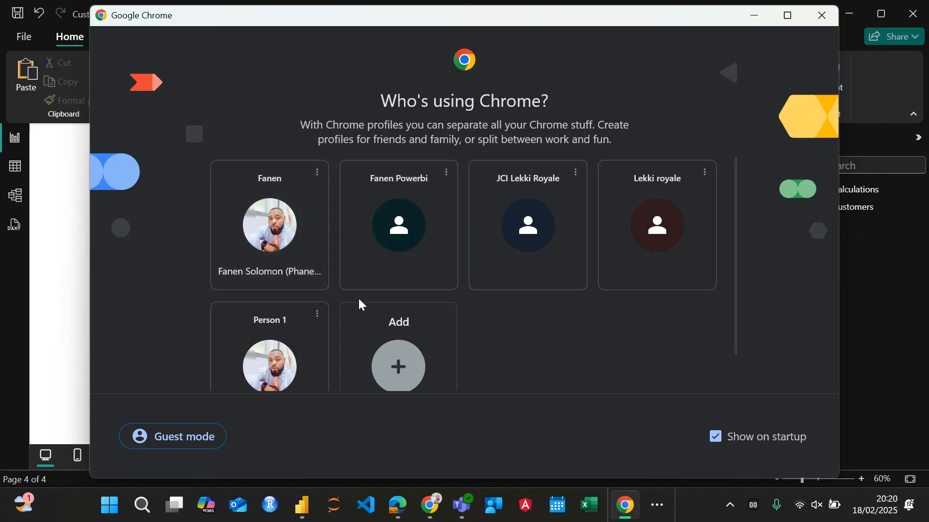
pyautogui.click(375, 258)
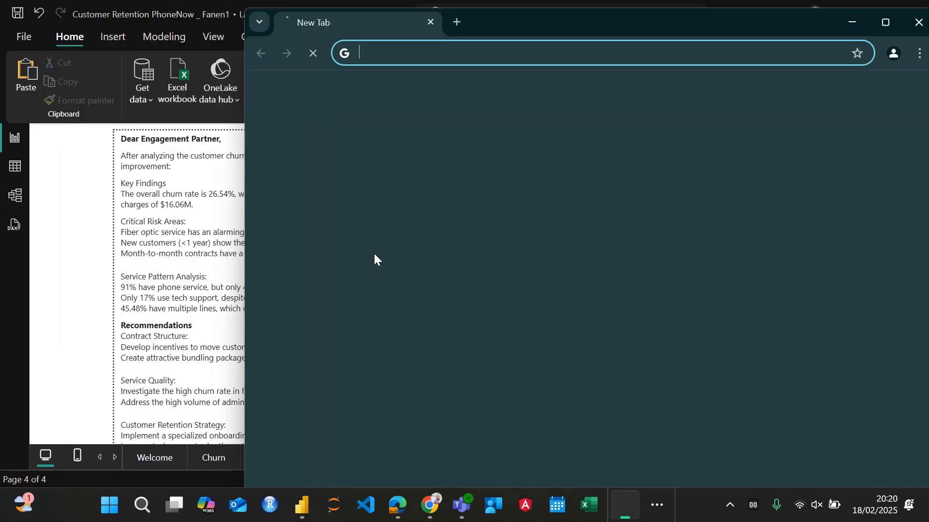
pyautogui.click(589, 464)
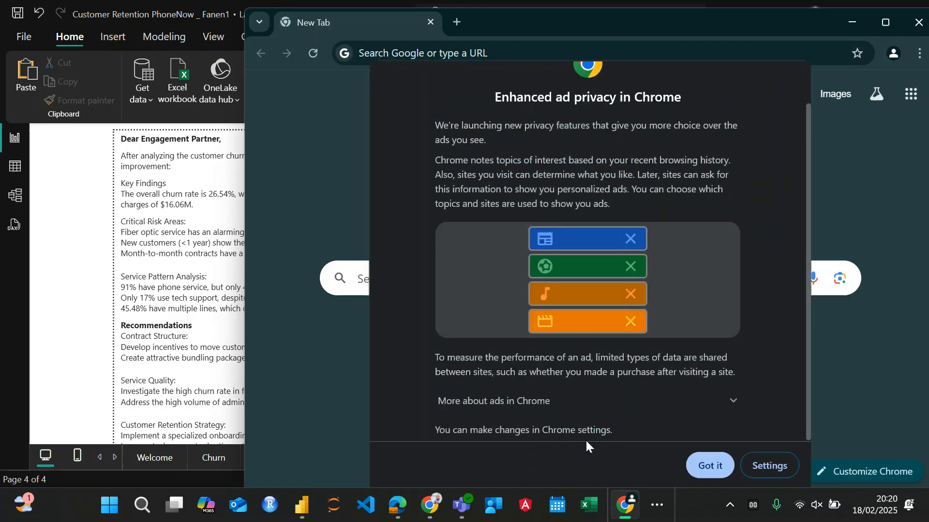
pyautogui.click(707, 465)
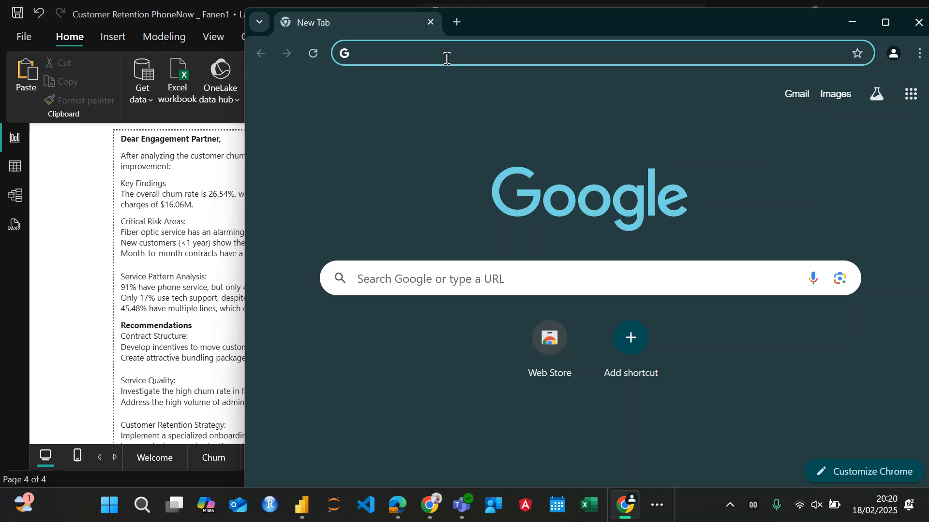
# Reopen the Power BI My workspace page from browser history and maximize the window
pyautogui.click(919, 53)
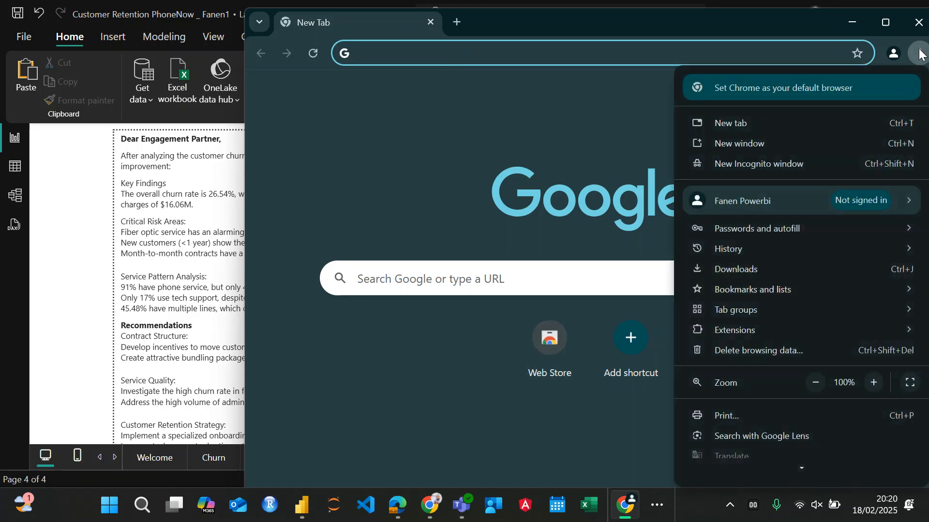
pyautogui.moveTo(746, 256)
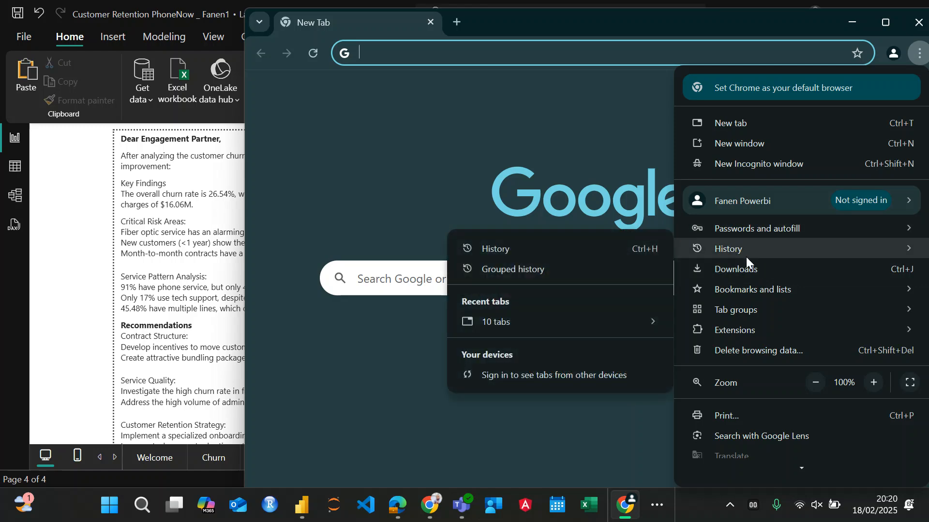
pyautogui.click(504, 247)
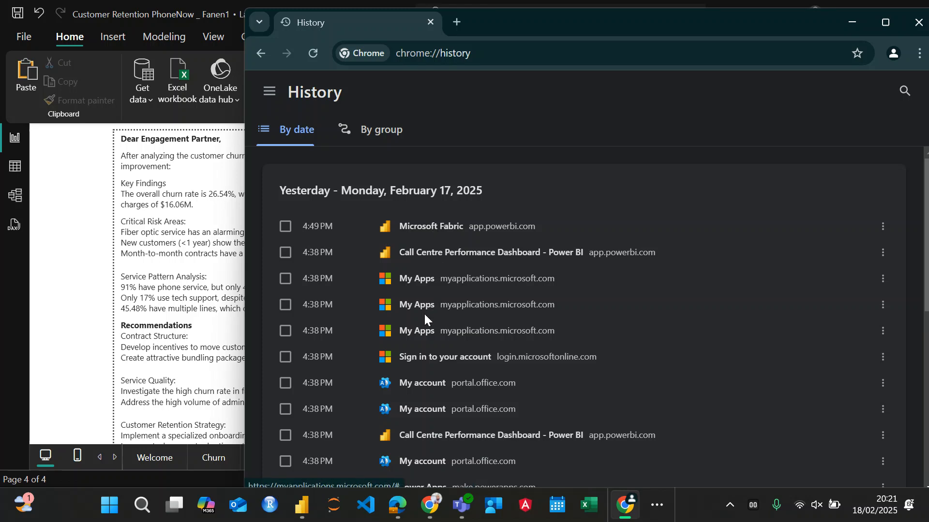
pyautogui.click(438, 434)
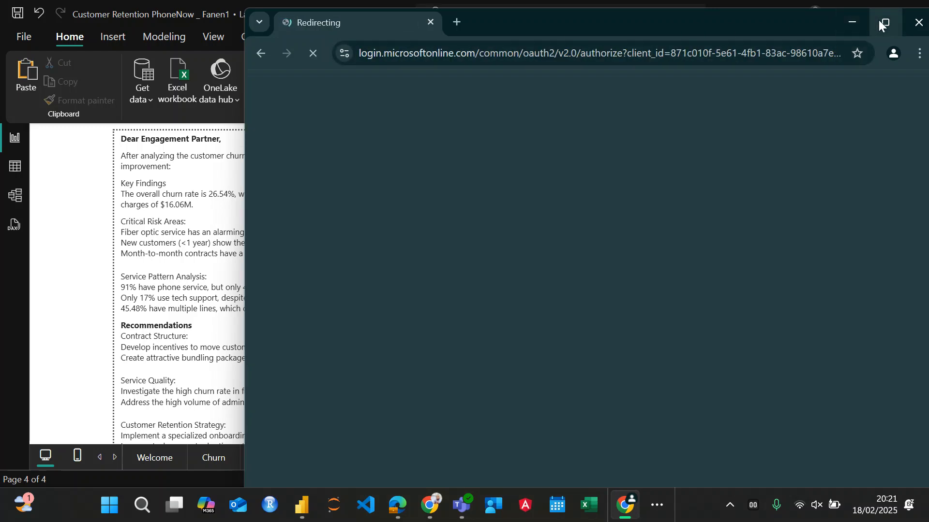
pyautogui.click(882, 21)
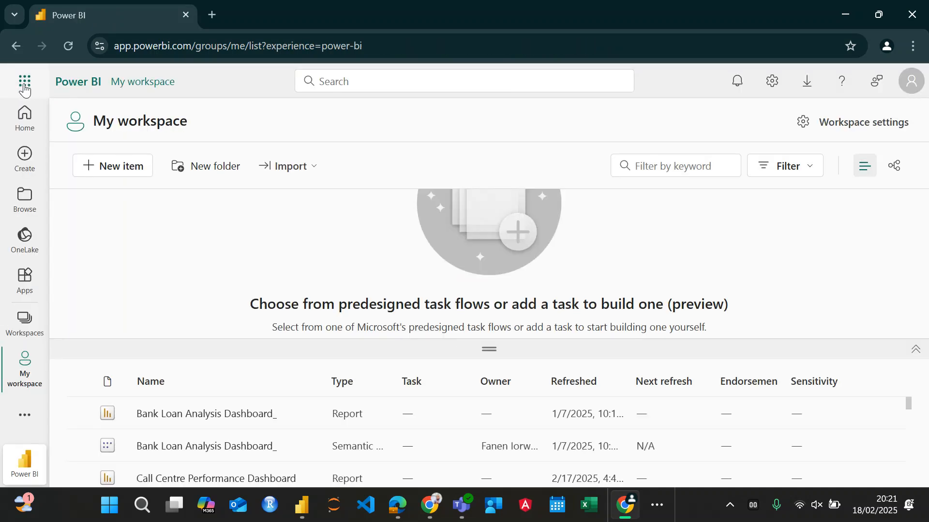
# Review the My workspace list, glance at Power BI Desktop's publish result, then return to Chrome
pyautogui.scroll(-5, 250, 411)
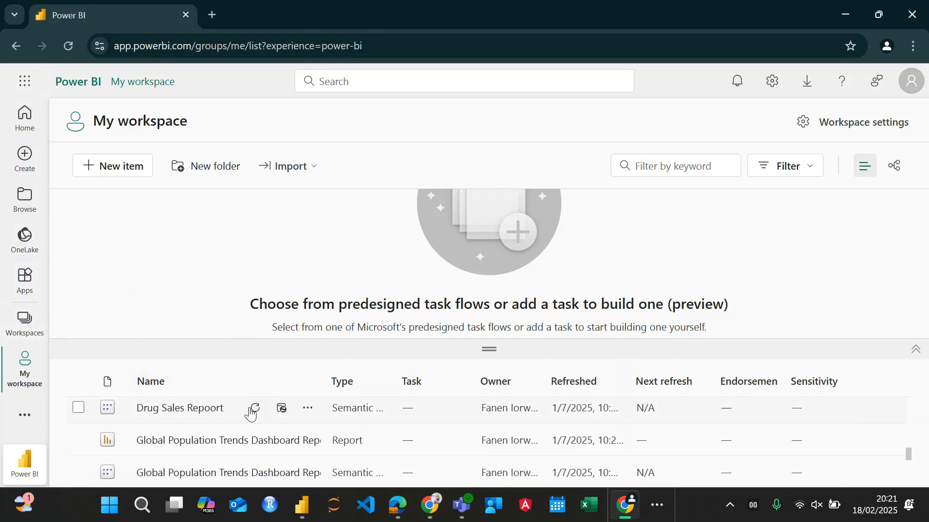
pyautogui.scroll(-3, 250, 411)
pyautogui.scroll(10, 250, 412)
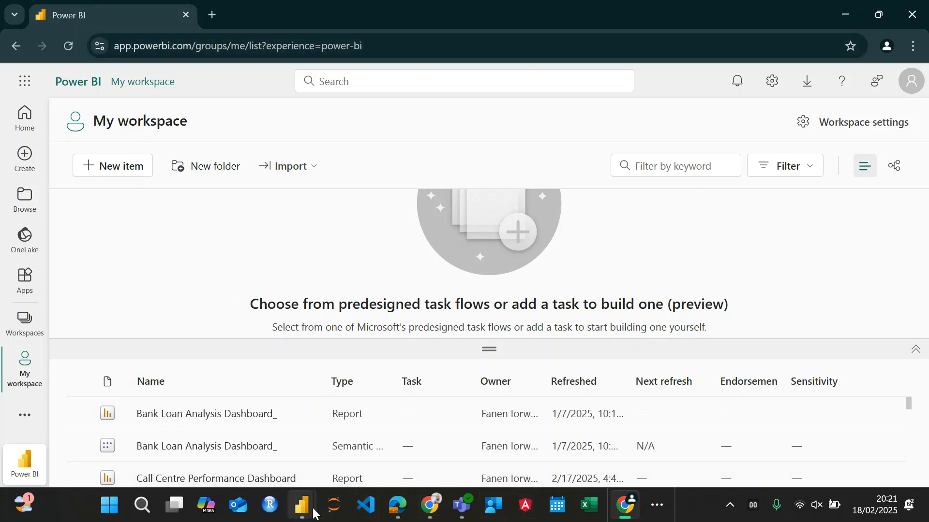
pyautogui.click(313, 512)
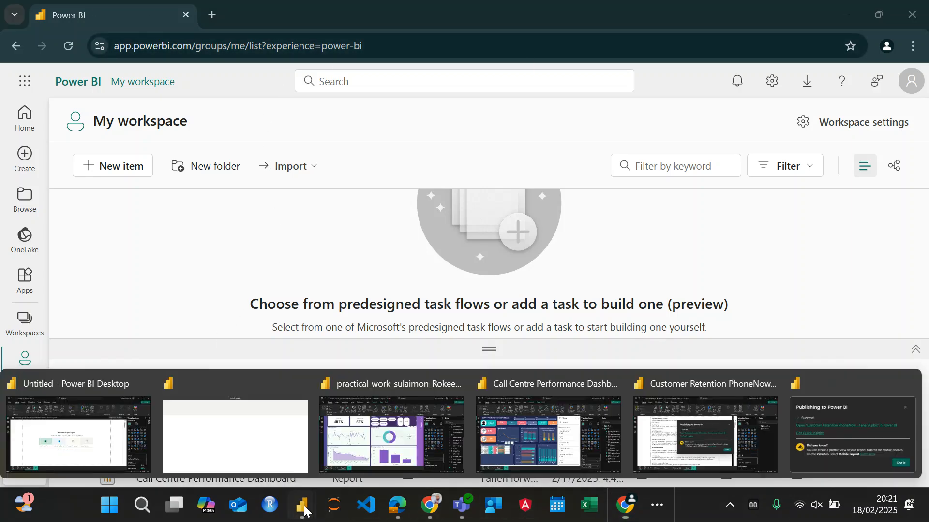
pyautogui.click(800, 414)
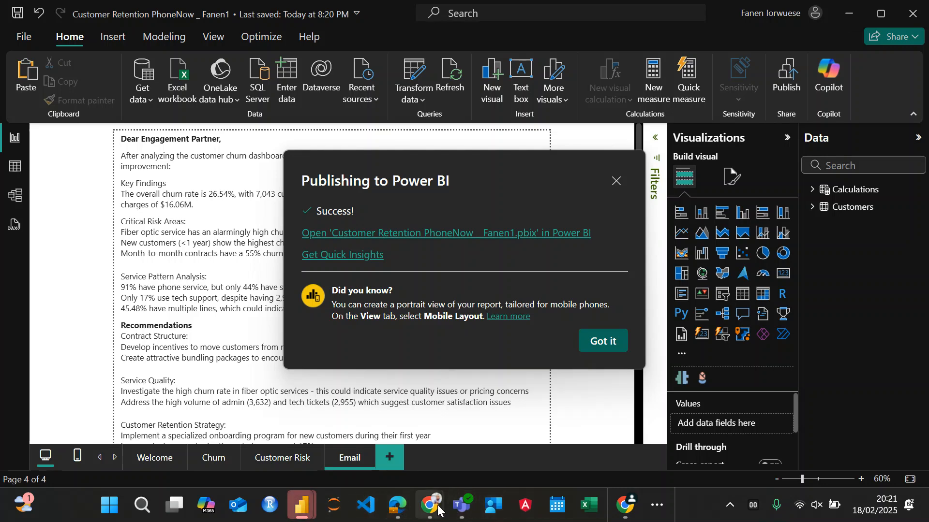
pyautogui.click(625, 505)
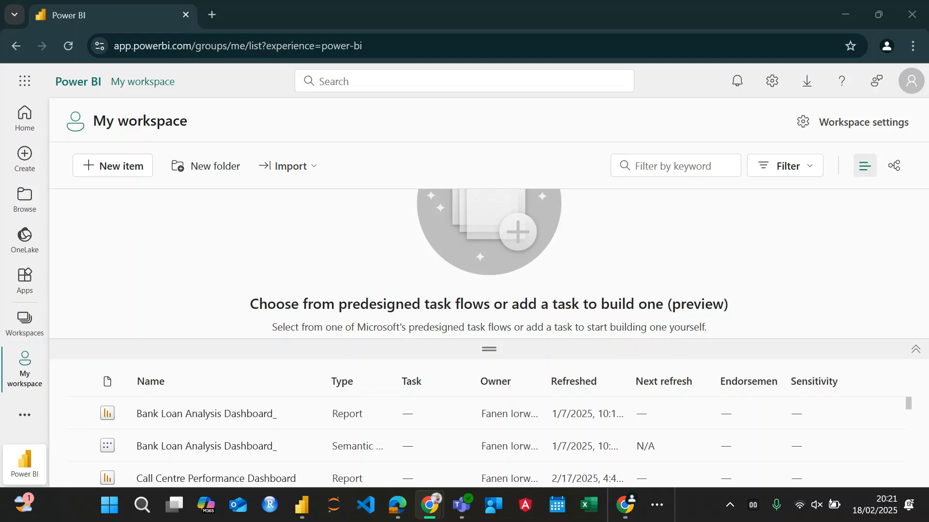
# Close the Chrome window showing My workspace
pyautogui.press('super')
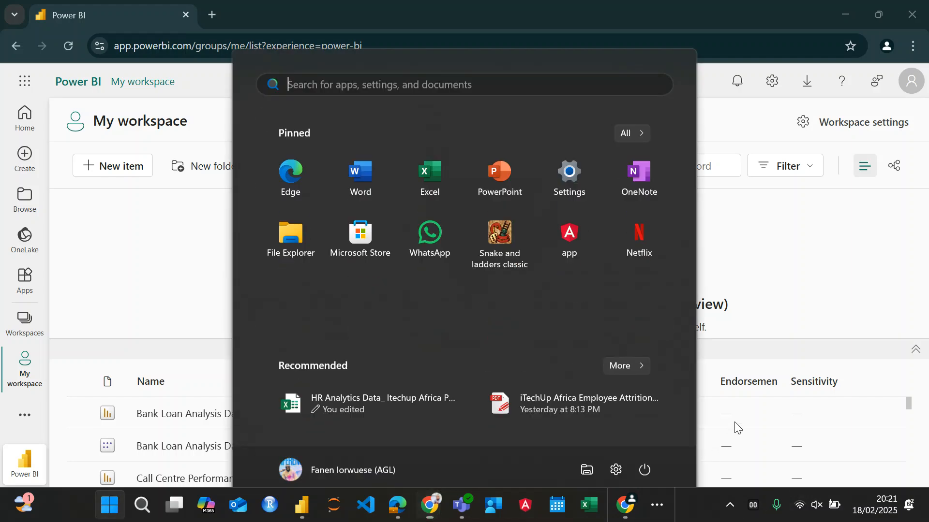
pyautogui.press('super')
pyautogui.click(322, 274)
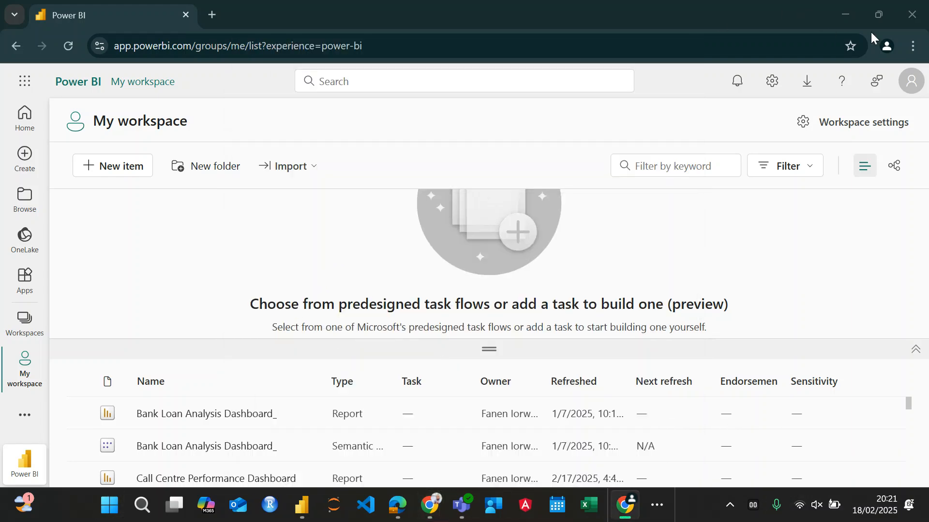
pyautogui.click(916, 15)
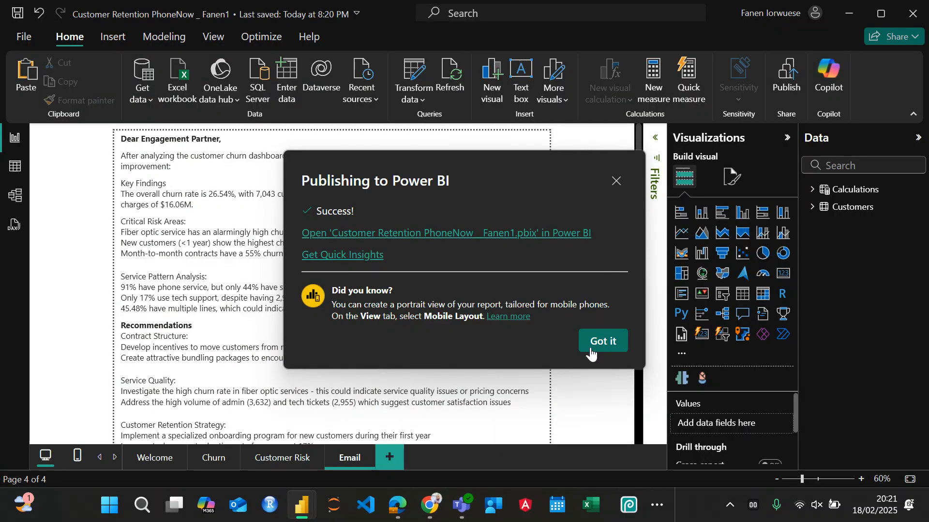
# Close the publish Success message, unmute system sound, and switch to the Welcome page
pyautogui.click(600, 344)
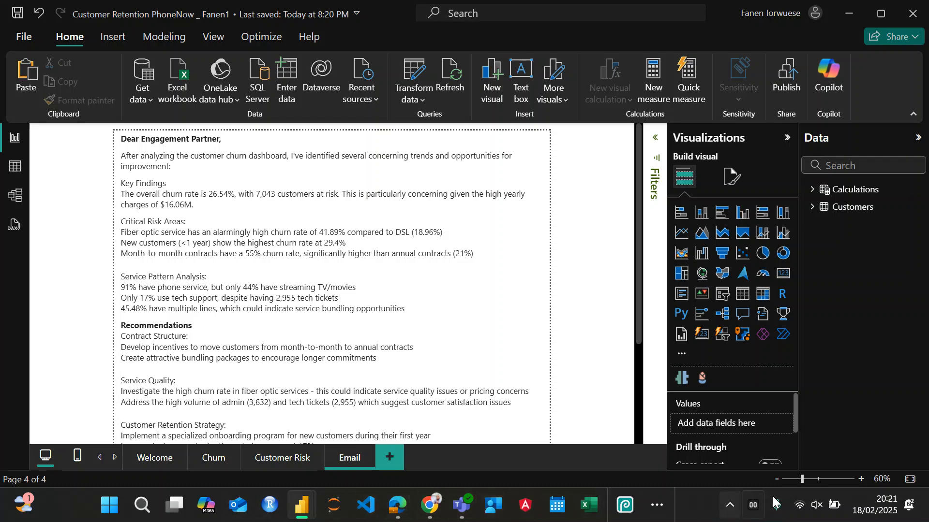
pyautogui.click(815, 506)
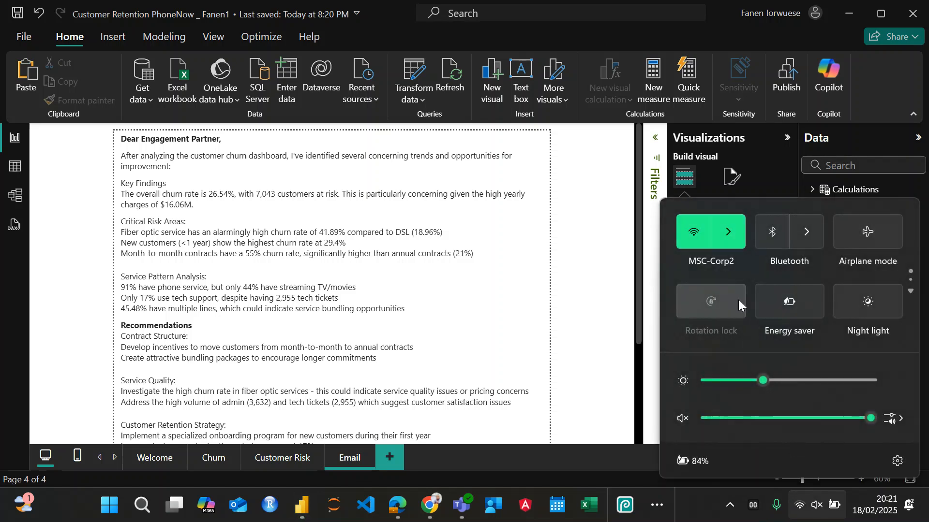
pyautogui.click(683, 419)
pyautogui.click(307, 232)
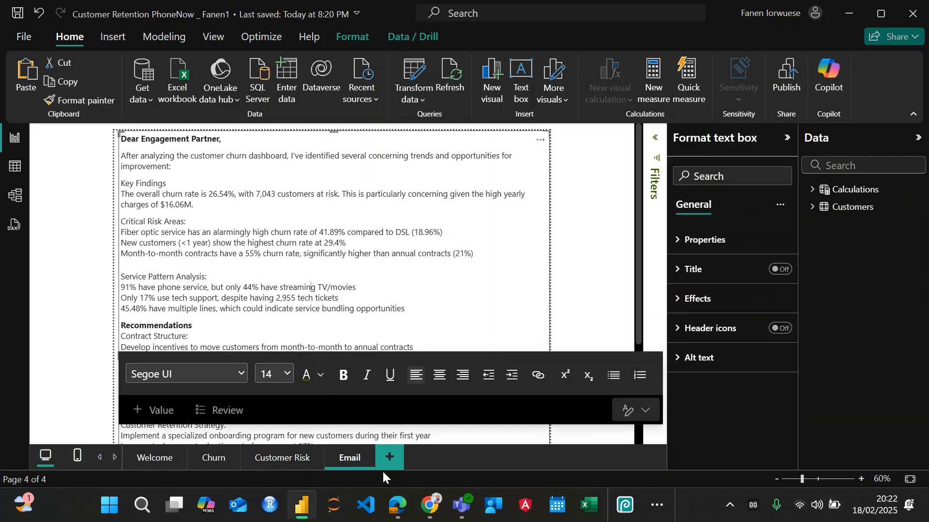
pyautogui.click(155, 458)
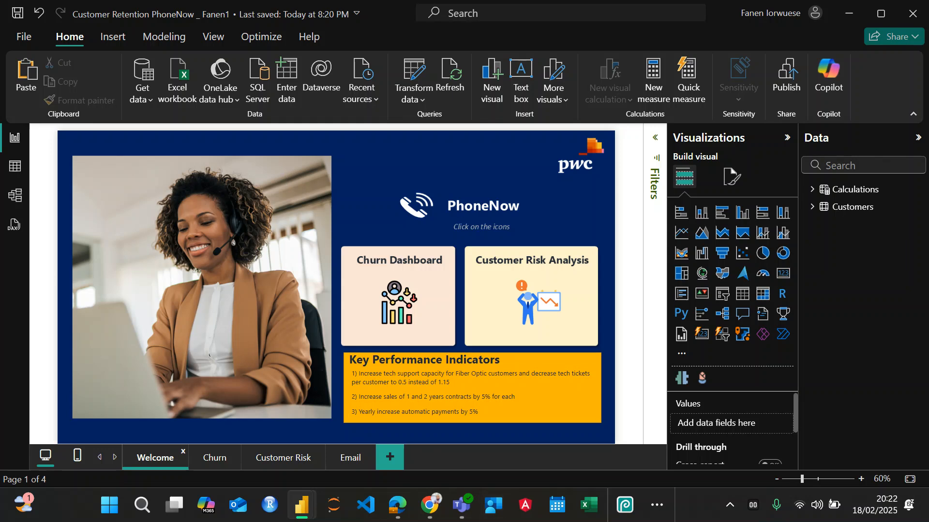
pyautogui.hotkey('alt', 'Tab')
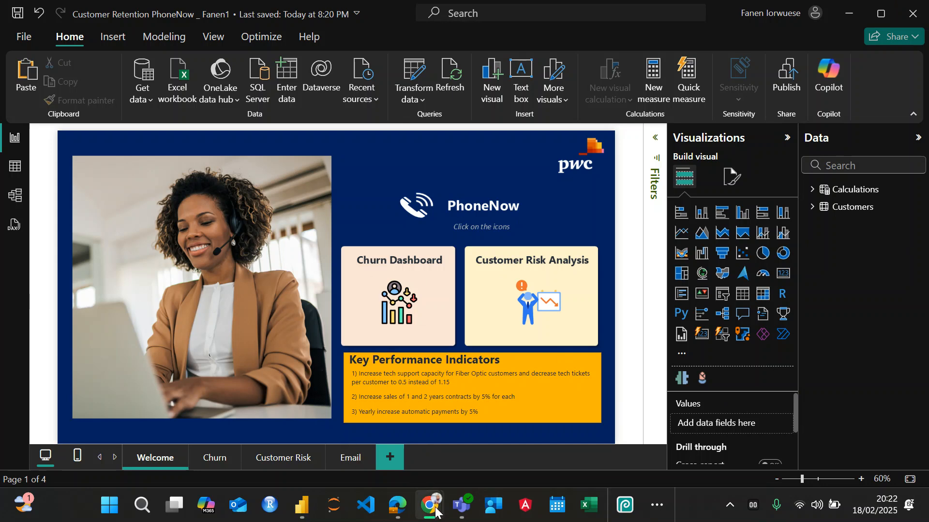
pyautogui.moveTo(435, 511)
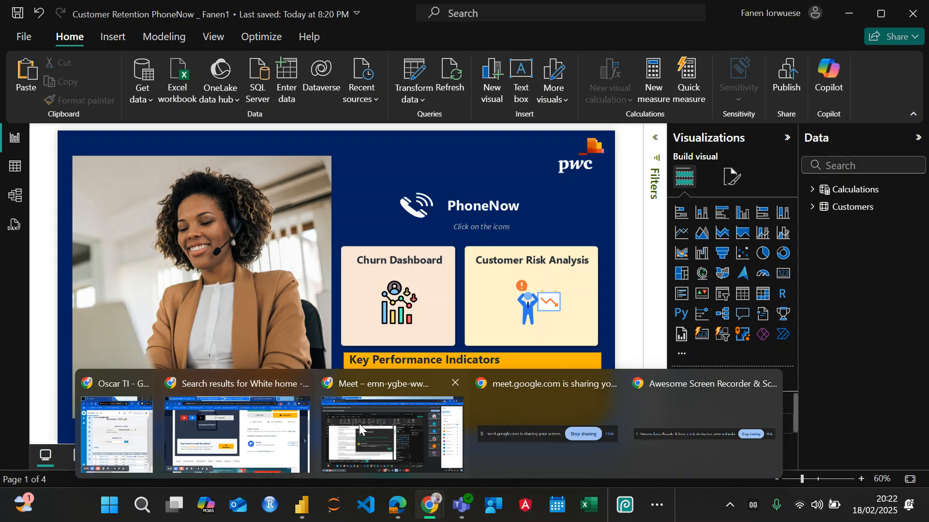
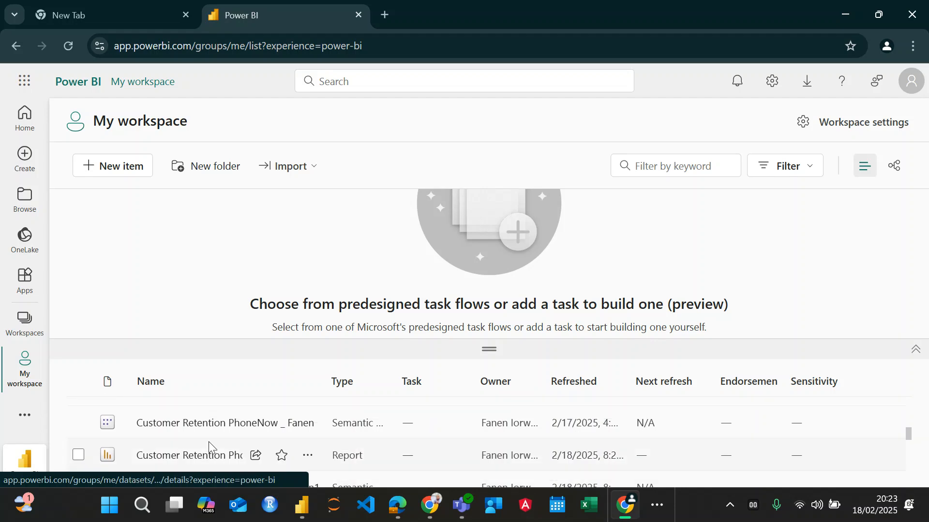
# Open the Customer Retention PhoneNow semantic model's details page from My workspace
pyautogui.scroll(-2, 211, 435)
pyautogui.scroll(2, 211, 430)
pyautogui.scroll(-2, 209, 441)
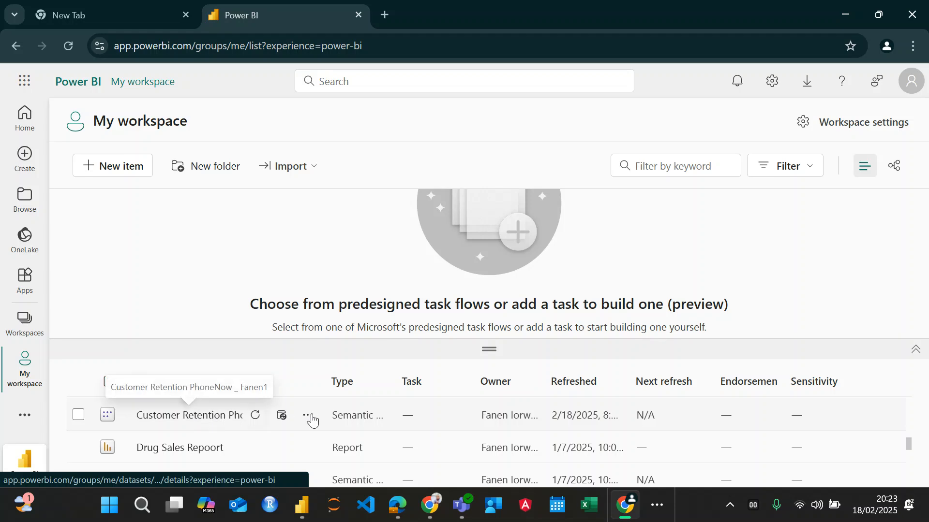
pyautogui.click(232, 416)
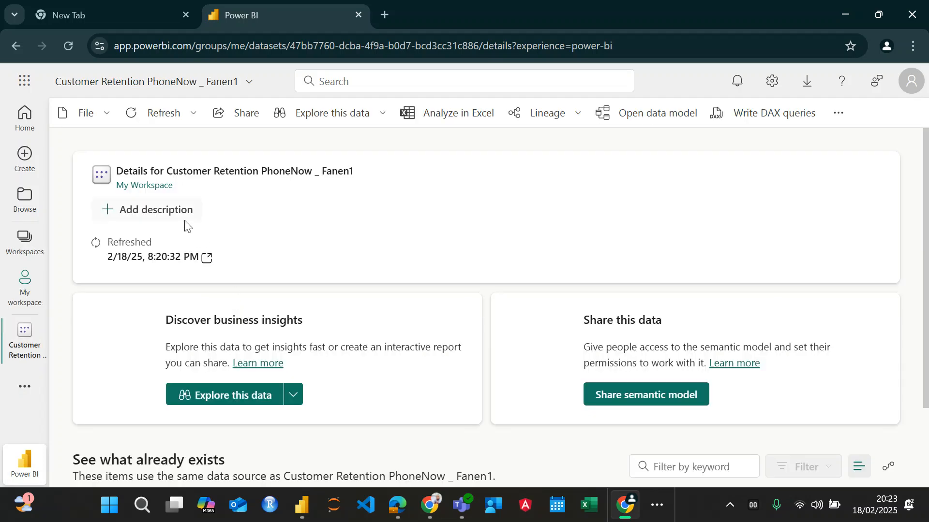
# Dismiss the paid-licence upgrade prompt and open the Customer Retention PhoneNow report
pyautogui.scroll(-2, 232, 393)
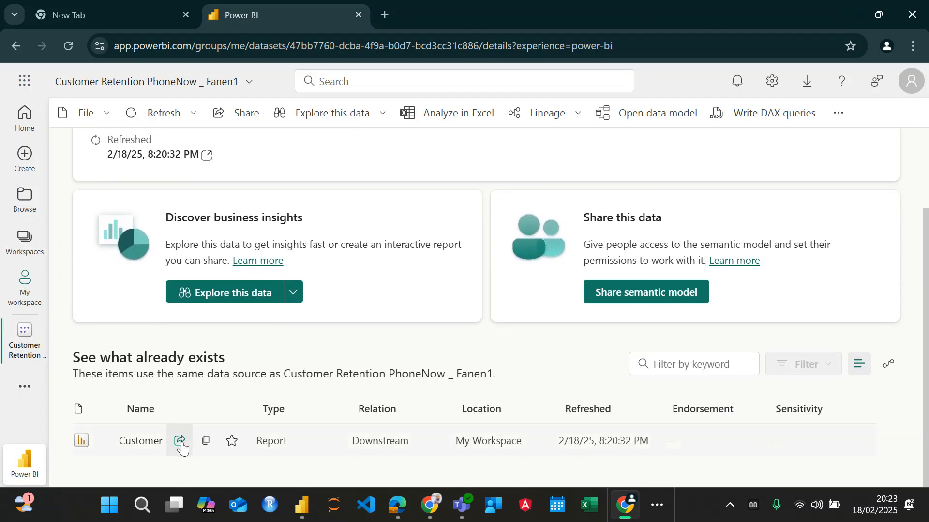
pyautogui.click(180, 441)
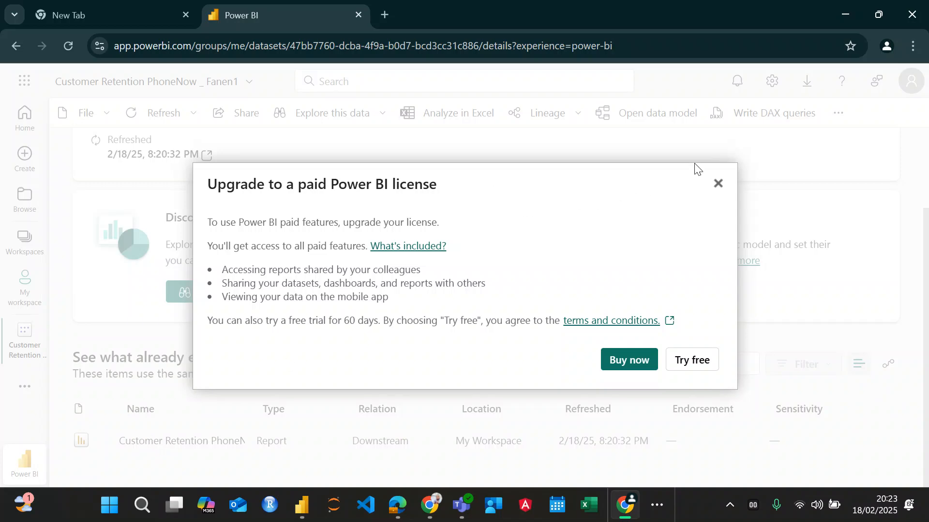
pyautogui.click(717, 183)
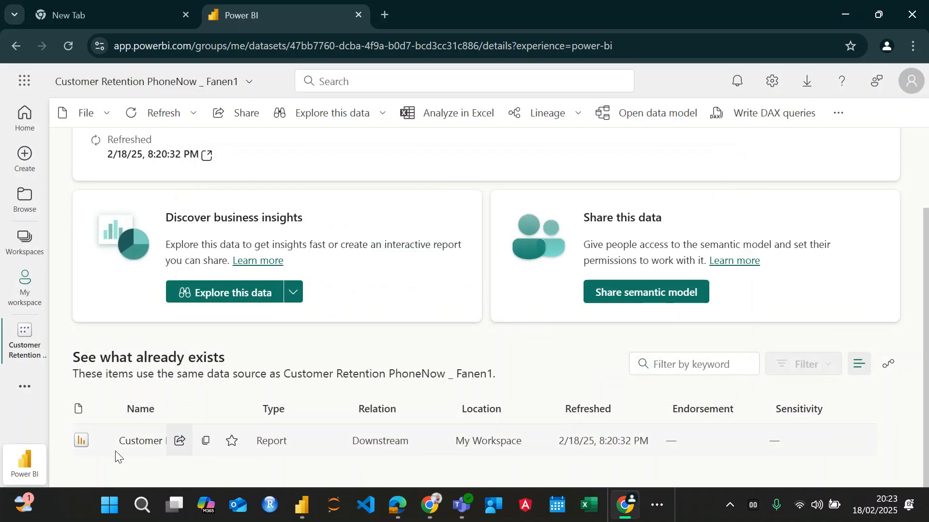
pyautogui.click(148, 450)
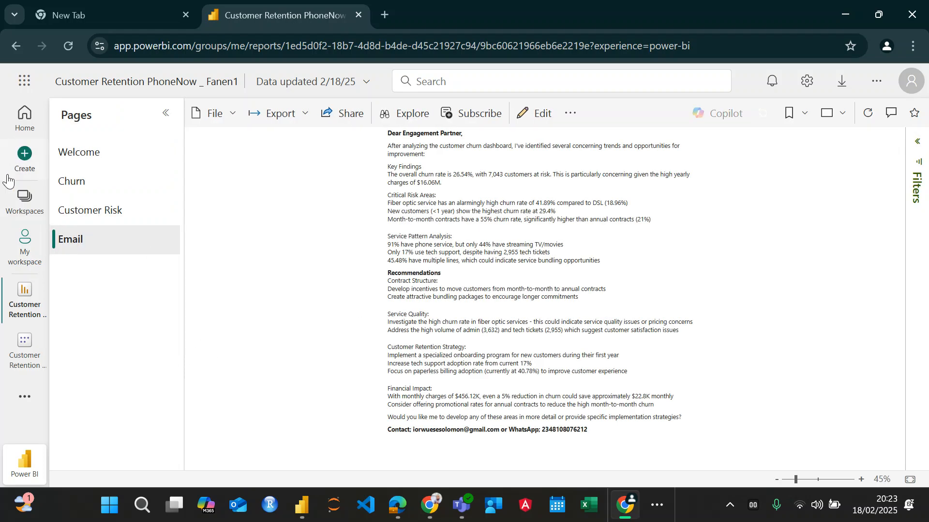
# Test navigation between the Welcome, Churn Dashboard, Customer Risk Analysis and Email pages
pyautogui.click(68, 153)
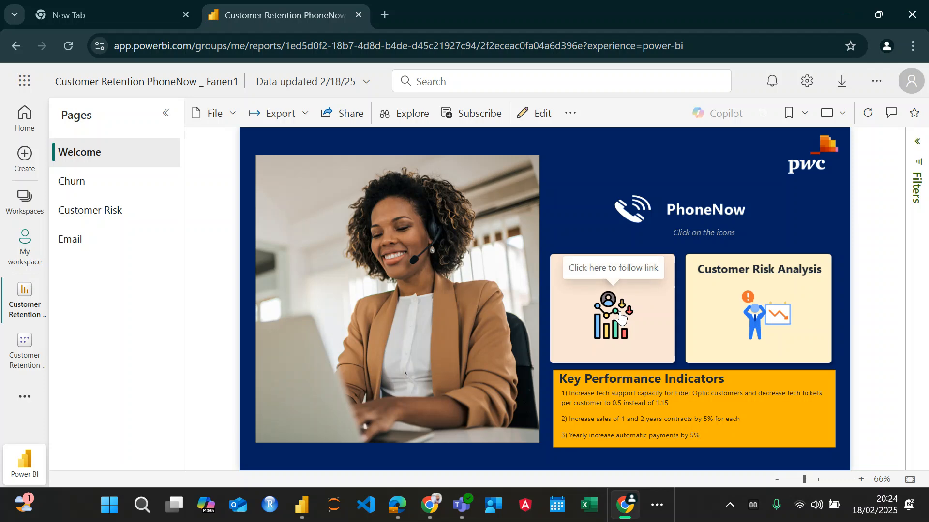
pyautogui.click(608, 333)
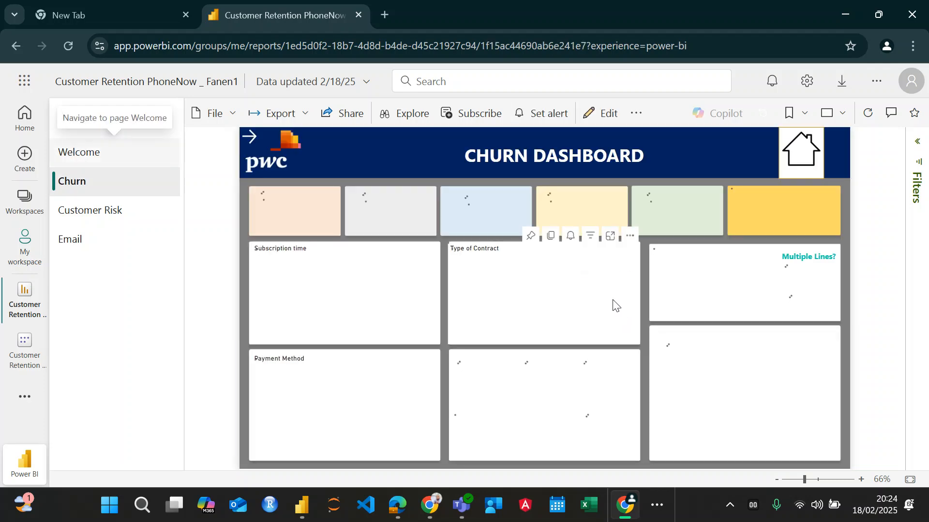
pyautogui.click(804, 156)
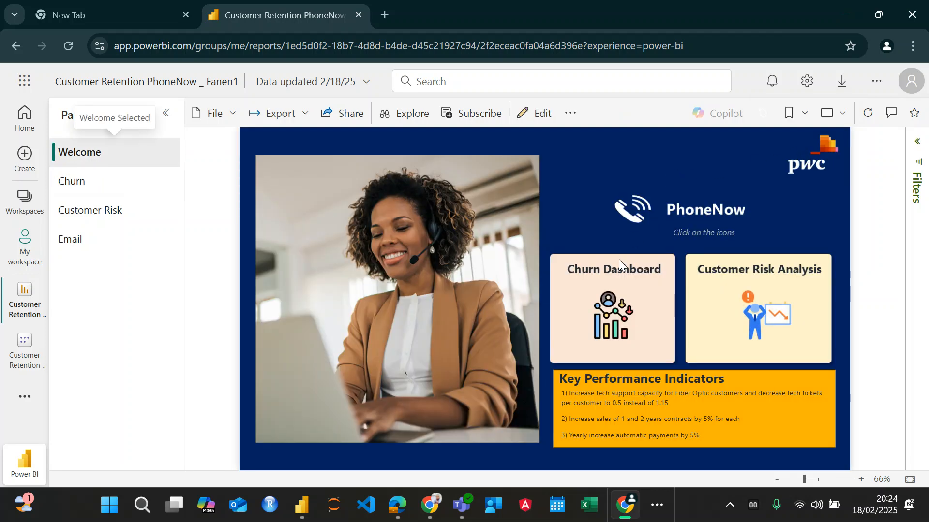
pyautogui.click(766, 321)
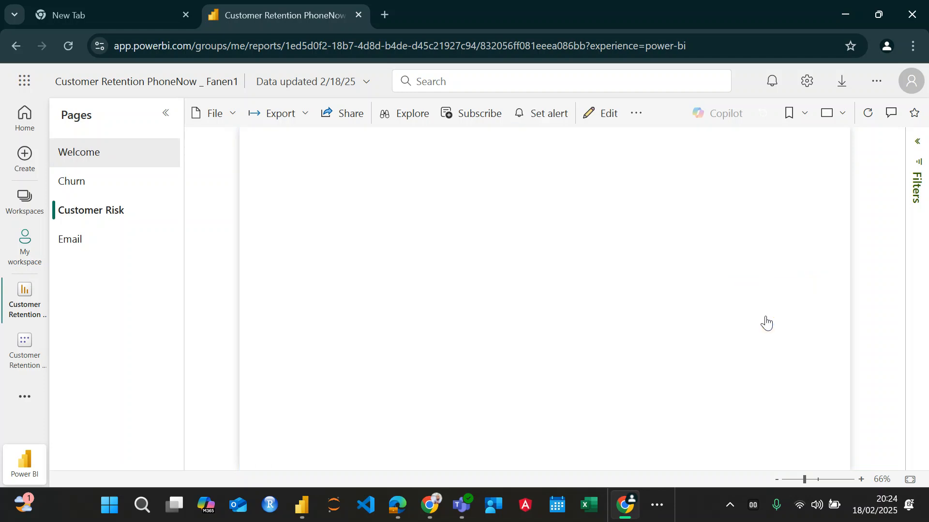
pyautogui.click(250, 139)
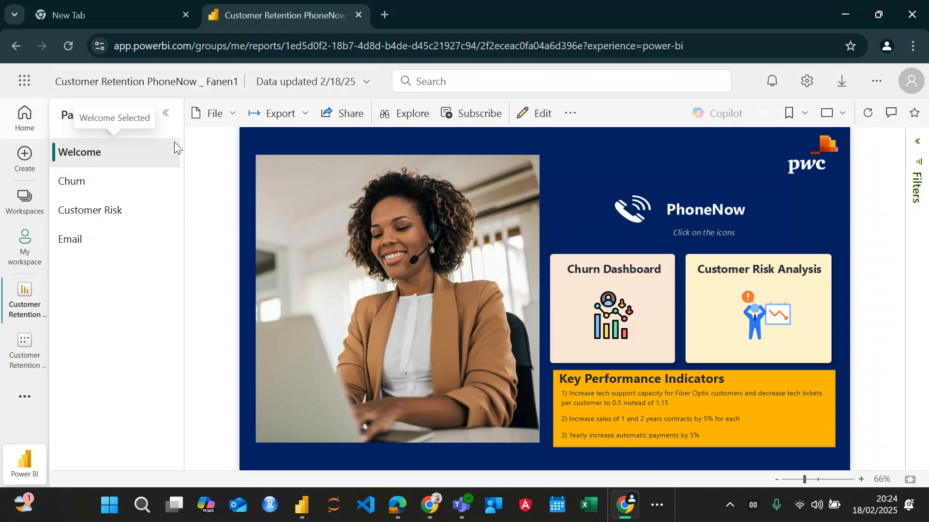
pyautogui.click(765, 300)
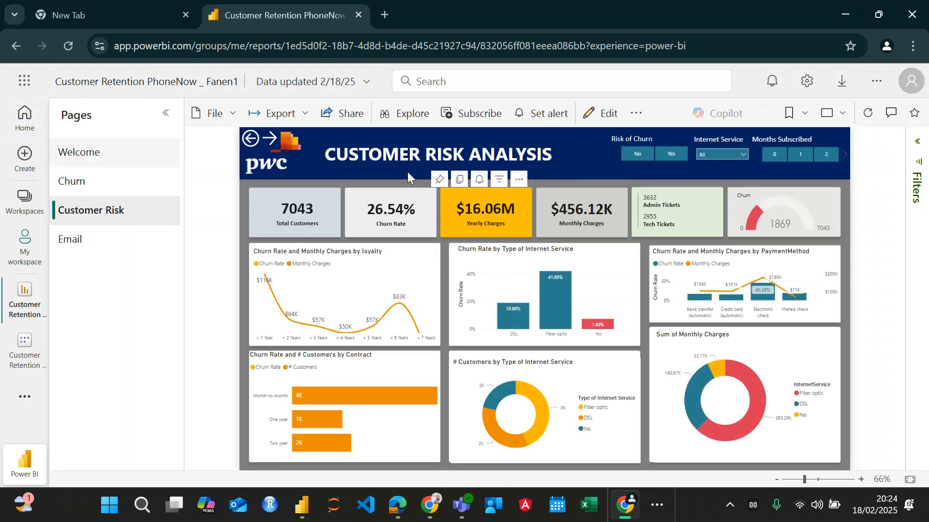
pyautogui.click(274, 142)
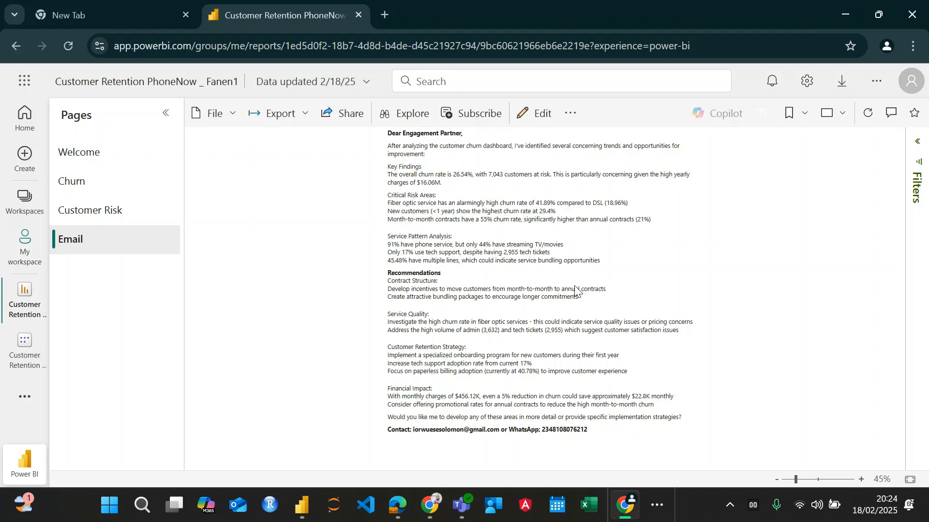
# Switch the report to edit mode, dismiss the mobile layout tip, and return to My workspace
pyautogui.click(532, 118)
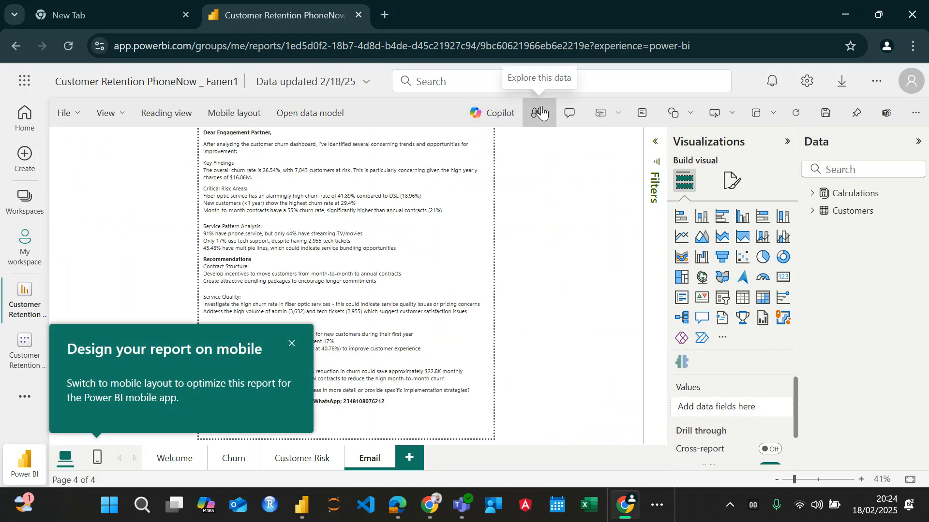
pyautogui.click(291, 344)
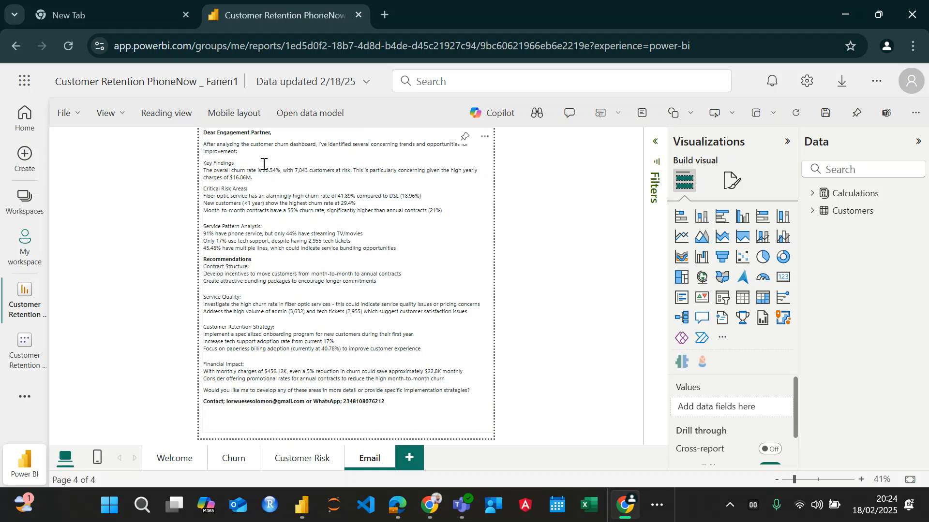
pyautogui.click(28, 249)
pyautogui.scroll(-2, 145, 407)
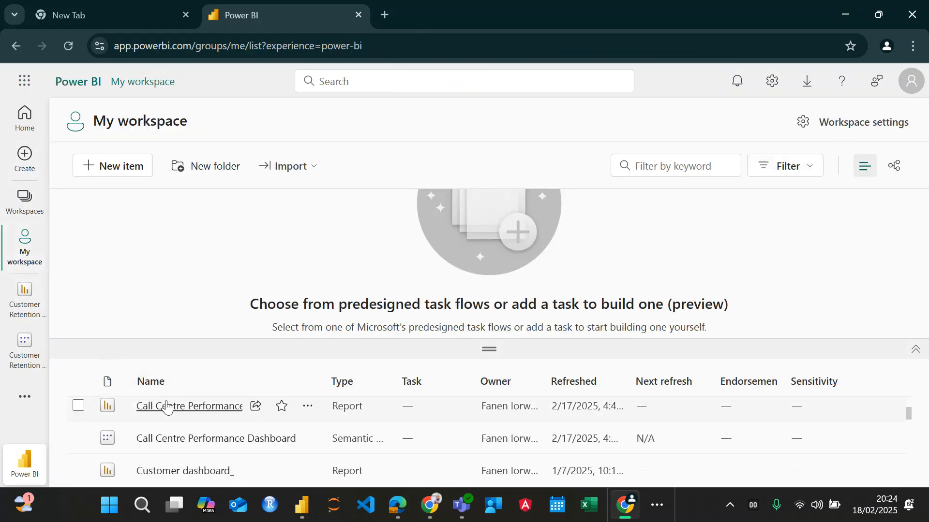
# Start creating a new workspace from the Workspaces list and enter its name
pyautogui.scroll(2, 140, 403)
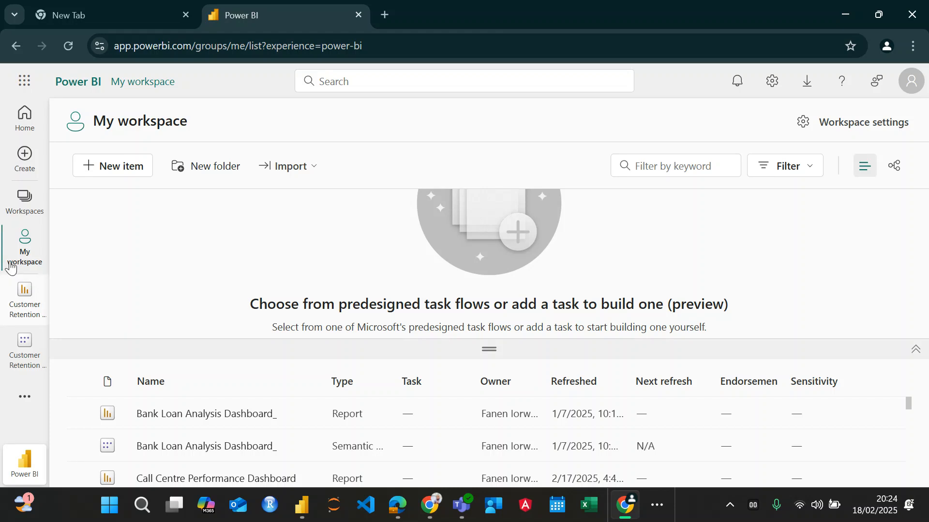
pyautogui.click(18, 205)
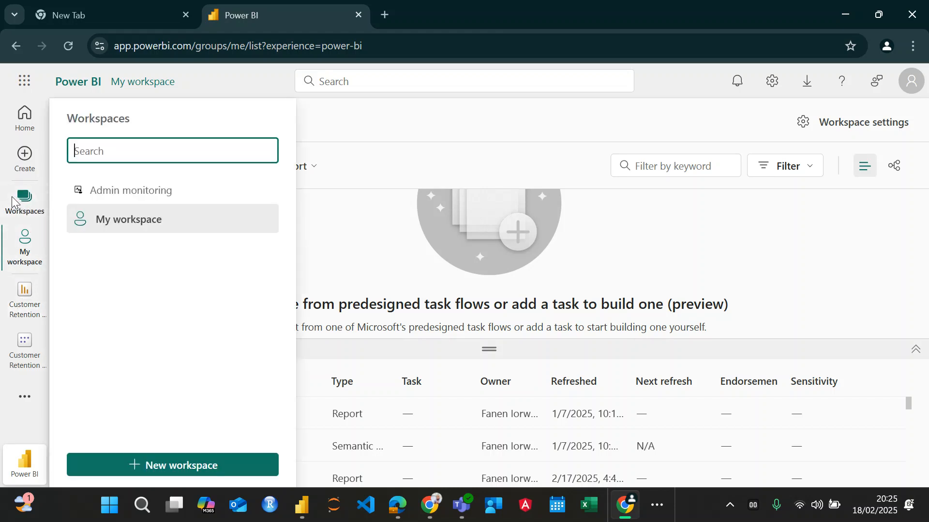
pyautogui.click(154, 465)
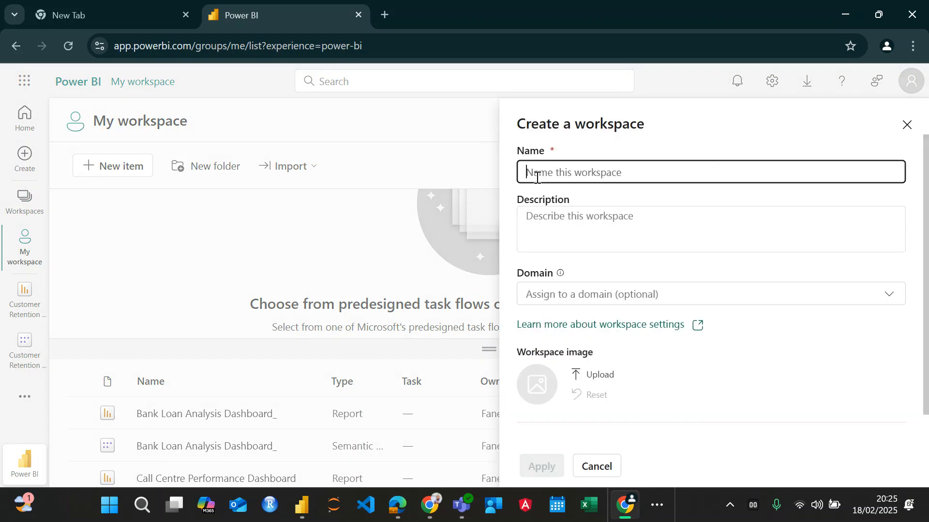
pyautogui.write('Pe')
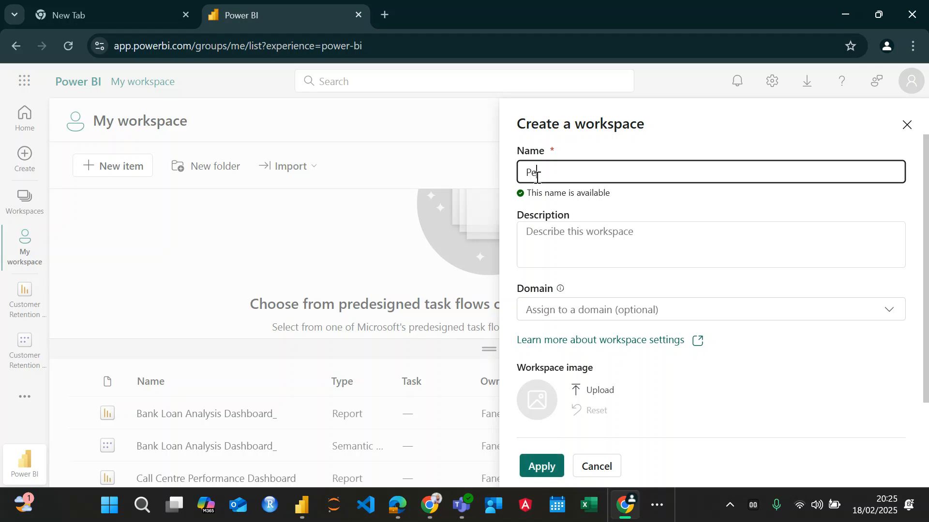
pyautogui.write('estige Student')
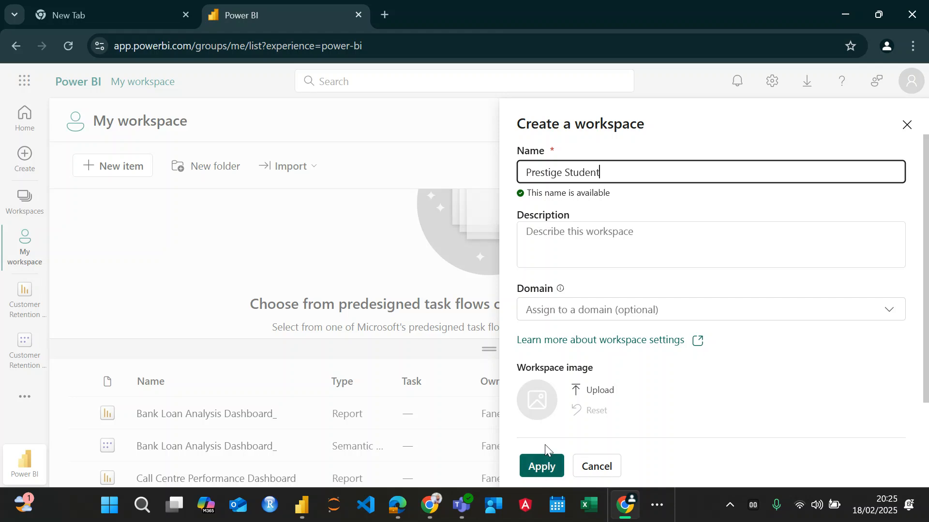
# Upload the Customer_Service image from Downloads as the workspace image
pyautogui.click(588, 391)
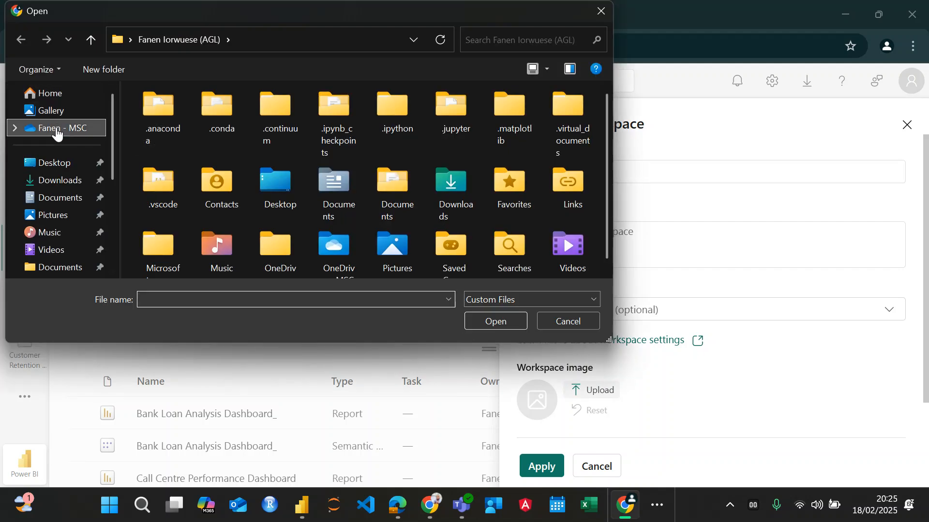
pyautogui.click(58, 198)
pyautogui.click(54, 164)
pyautogui.click(57, 181)
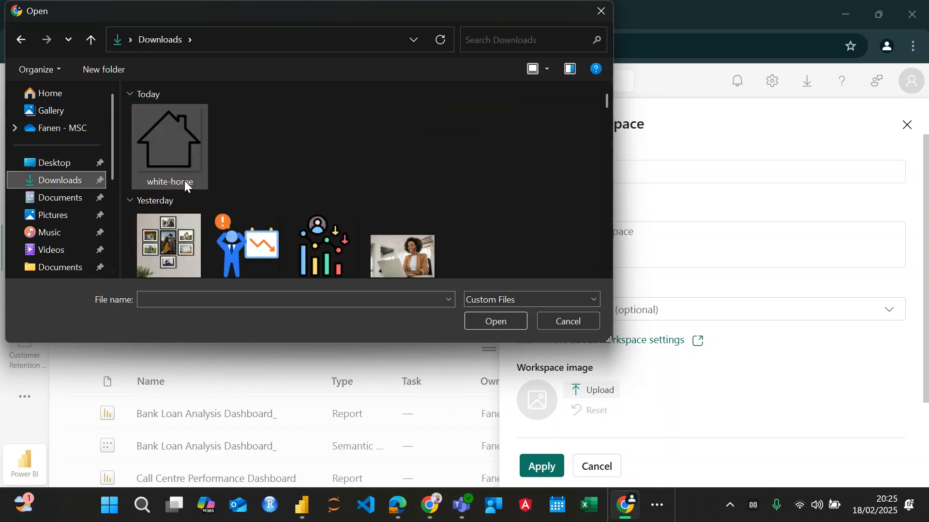
pyautogui.scroll(-1, 271, 220)
pyautogui.doubleClick(403, 199)
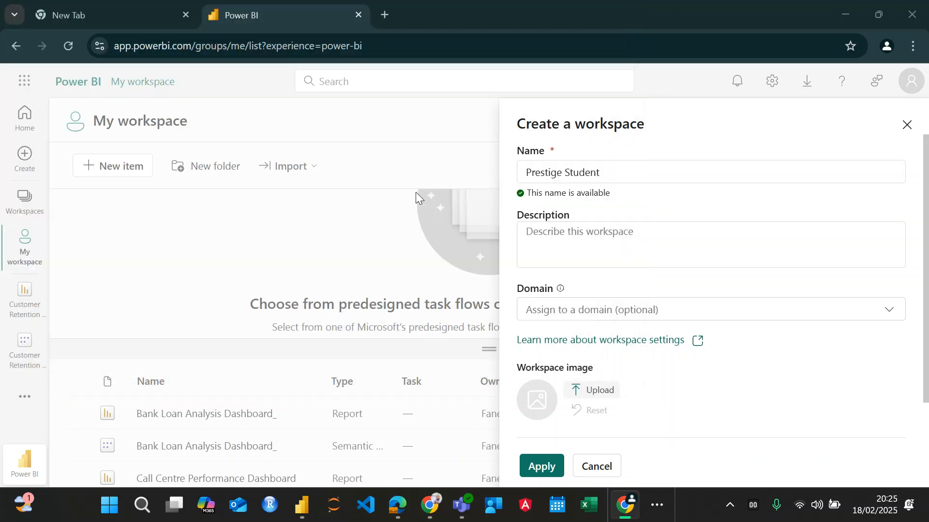
# Replace it with the loss image and submit the new workspace
pyautogui.scroll(-2, 623, 431)
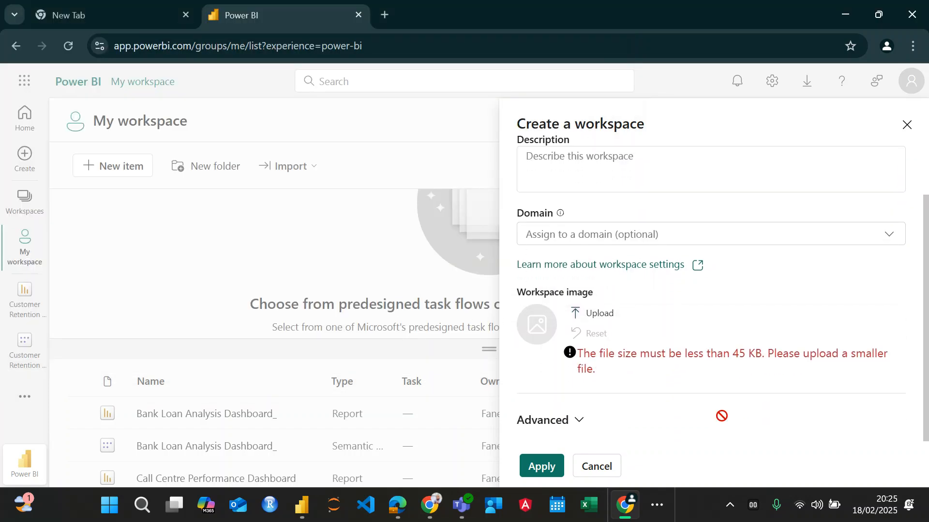
pyautogui.click(587, 313)
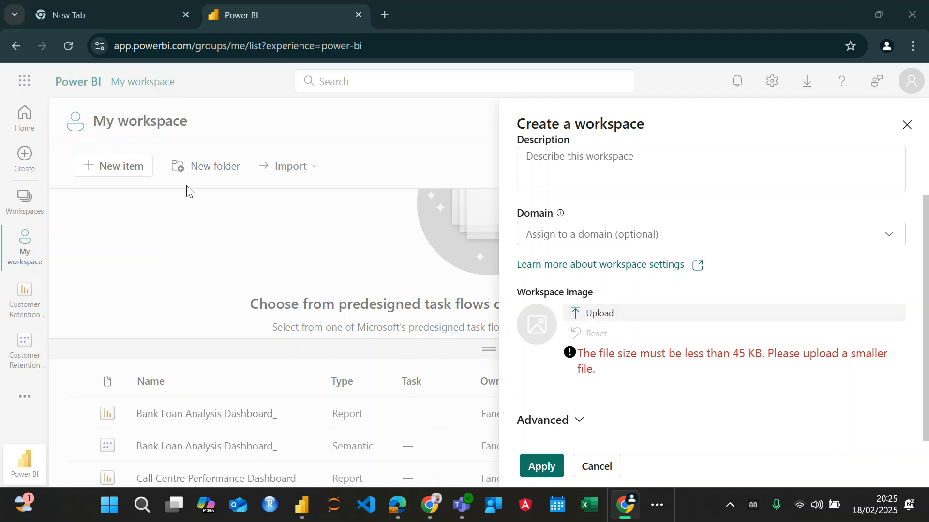
pyautogui.click(184, 150)
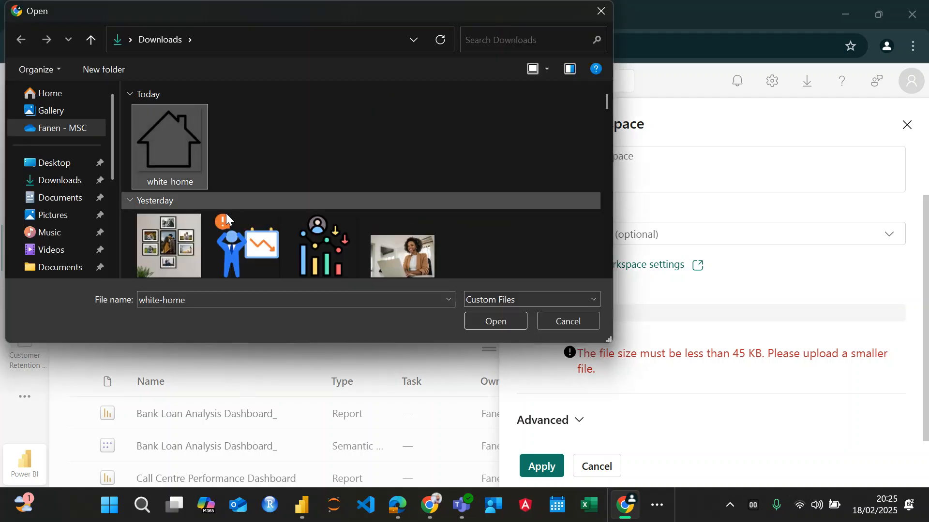
pyautogui.scroll(-1, 242, 198)
pyautogui.doubleClick(244, 182)
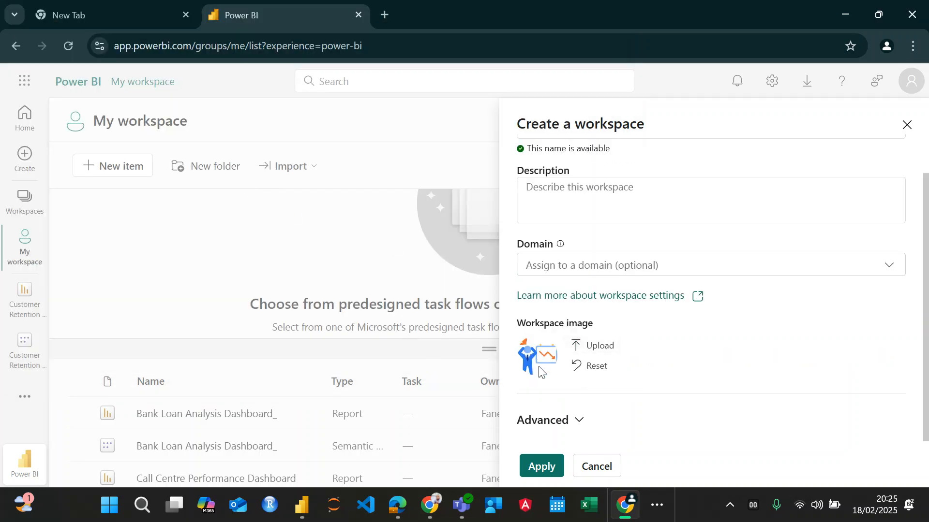
pyautogui.click(541, 467)
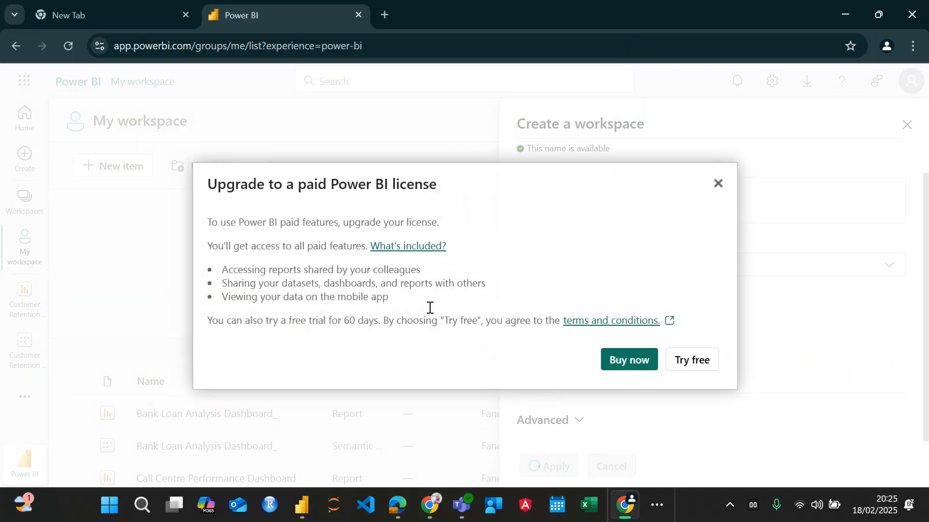
# Start the free paid-features trial, then check and close the Workspaces list and workspace settings
pyautogui.click(693, 362)
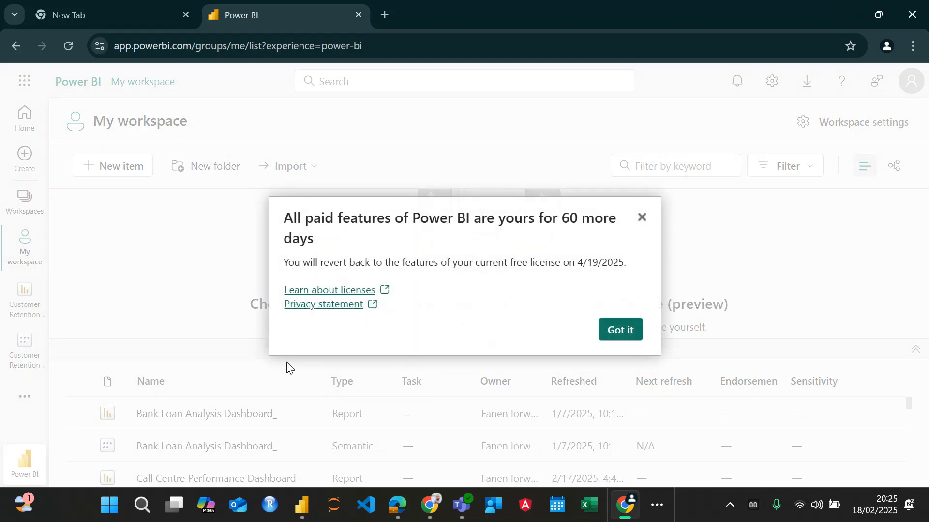
pyautogui.click(633, 331)
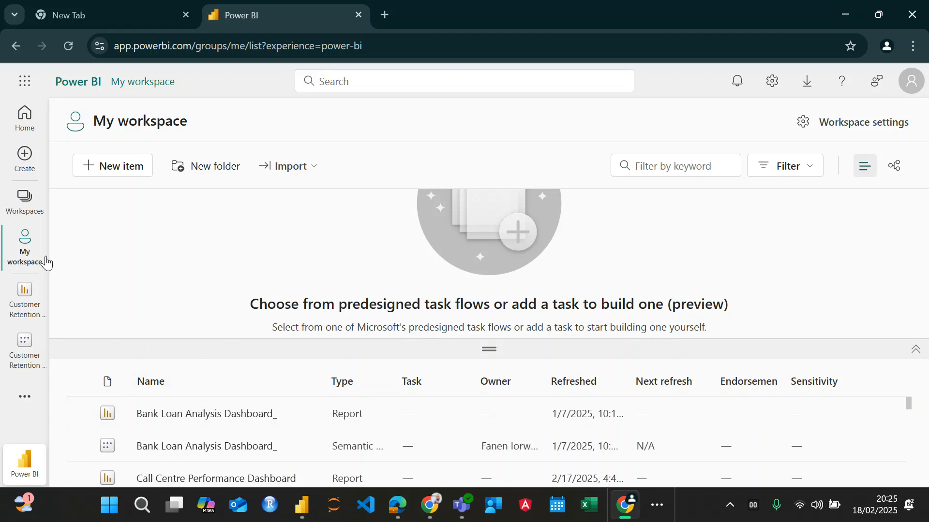
pyautogui.click(24, 200)
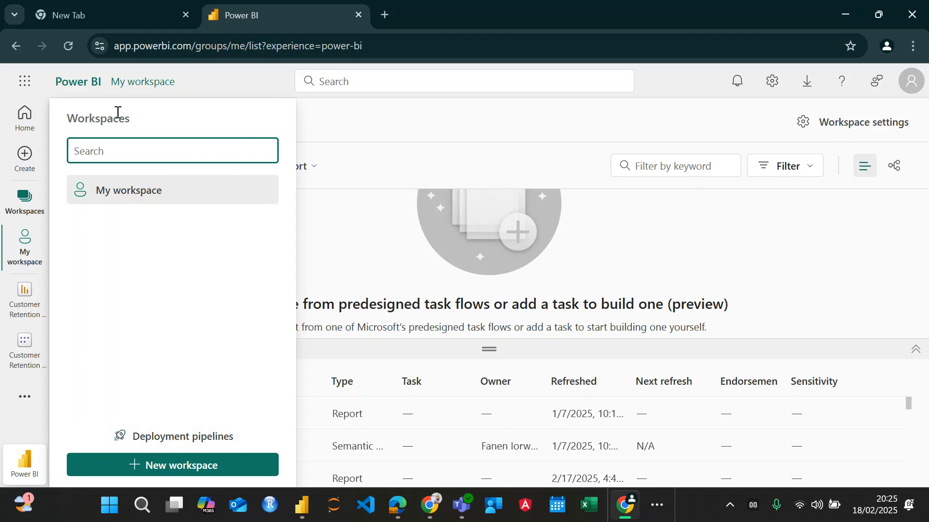
pyautogui.click(28, 246)
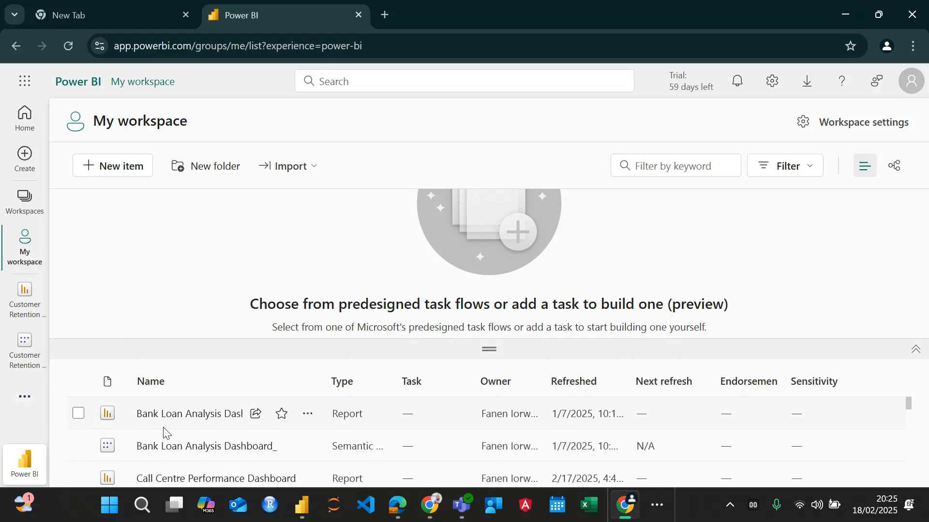
pyautogui.click(868, 127)
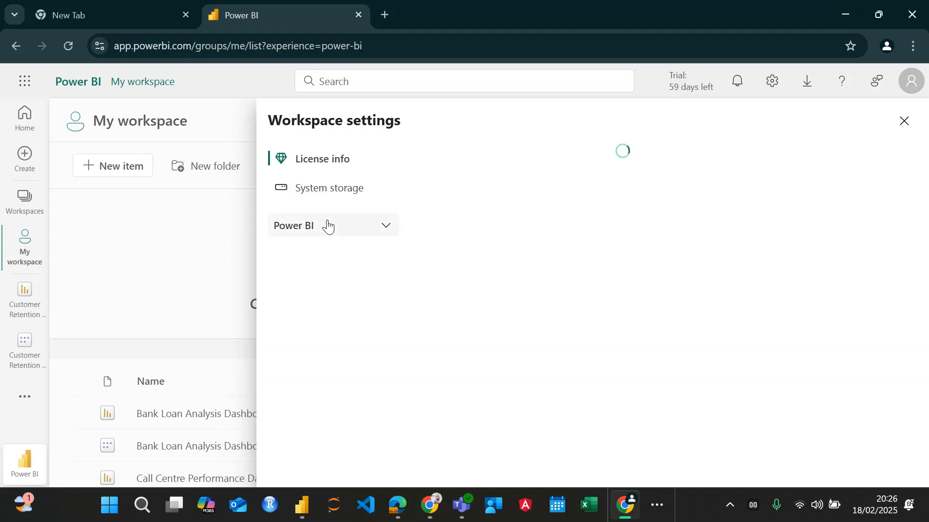
pyautogui.click(214, 251)
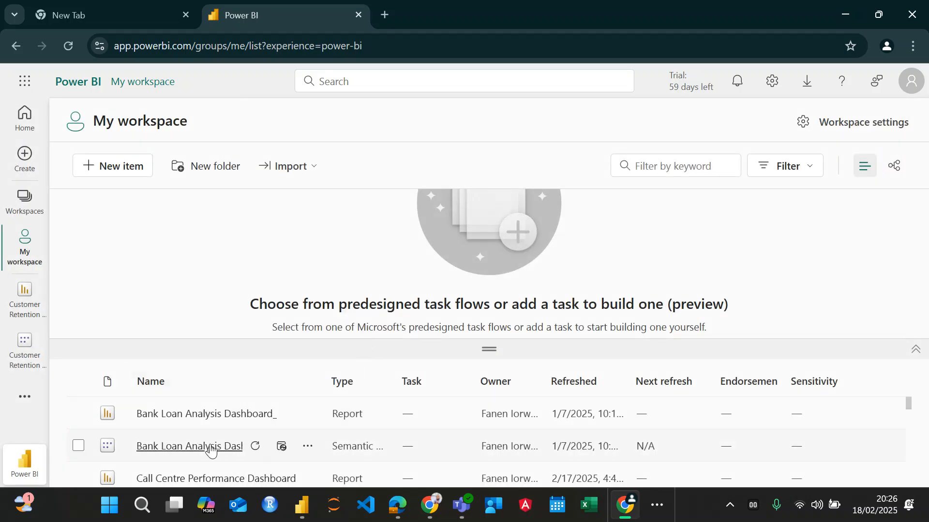
# Find the Customer Retention PhoneNow semantic model in My workspace and open its details
pyautogui.scroll(-3, 99, 411)
pyautogui.scroll(-3, 100, 411)
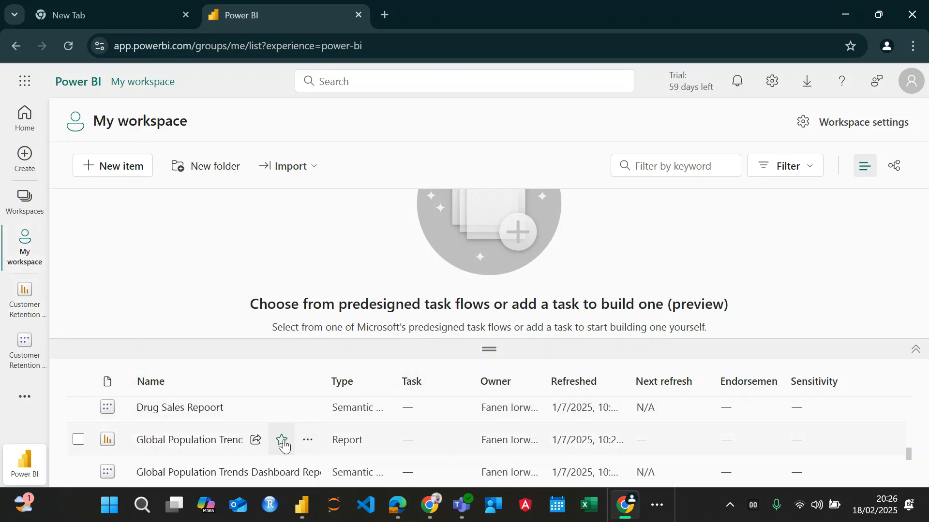
pyautogui.scroll(-3, 280, 442)
pyautogui.scroll(5, 186, 445)
pyautogui.scroll(2, 169, 442)
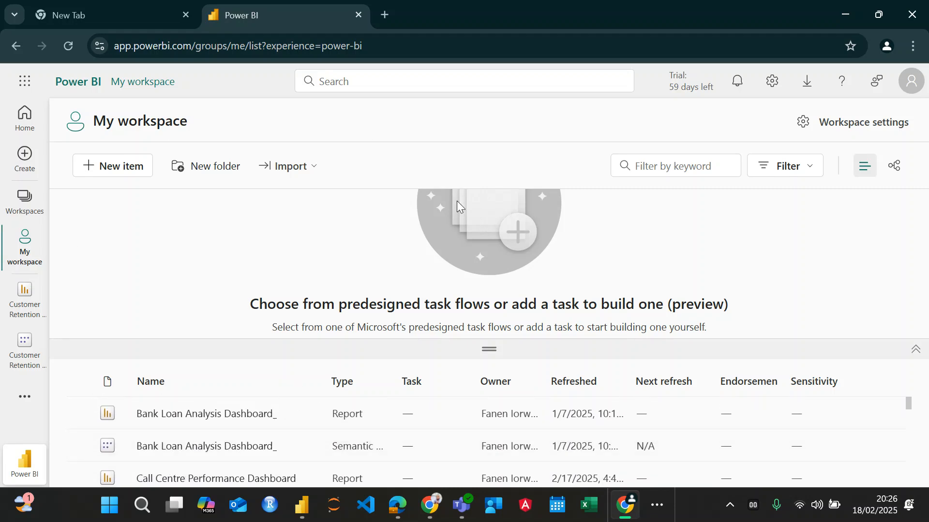
pyautogui.scroll(-4, 210, 417)
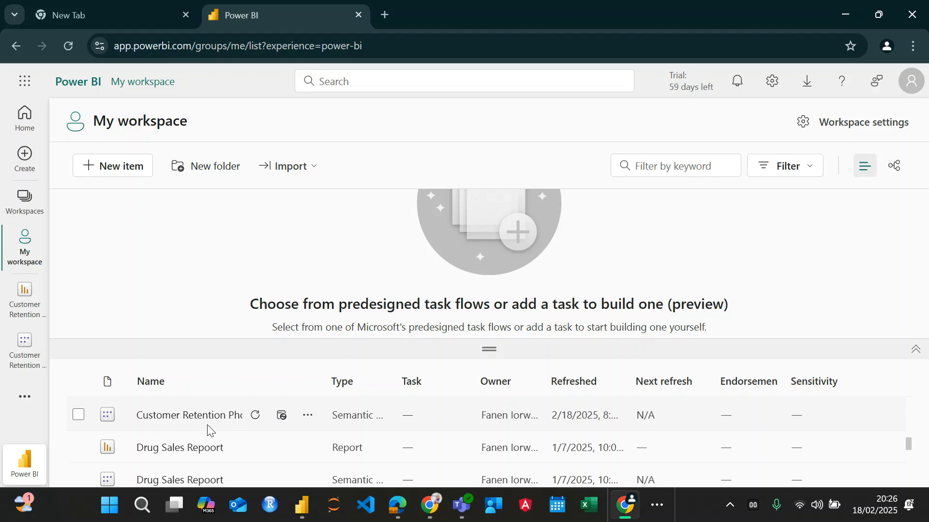
pyautogui.scroll(1, 207, 429)
pyautogui.scroll(-1, 222, 457)
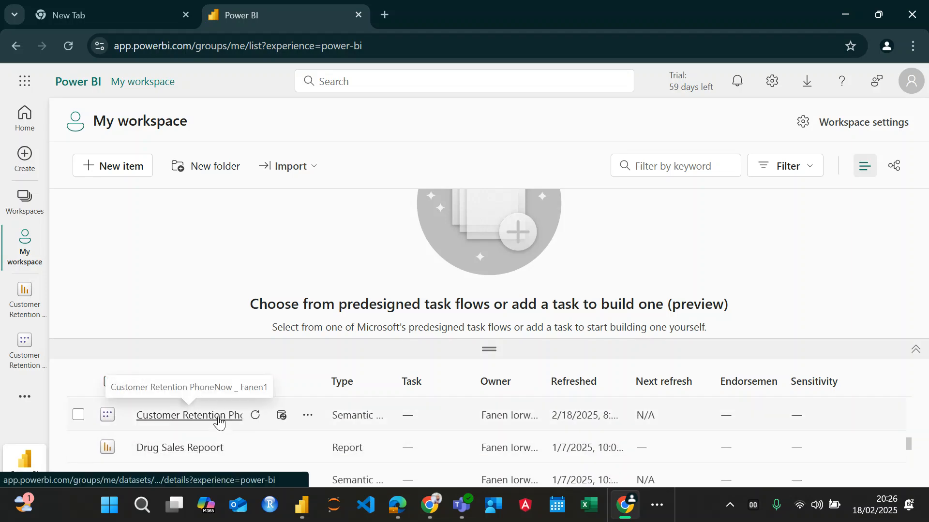
pyautogui.click(218, 418)
pyautogui.scroll(-3, 211, 285)
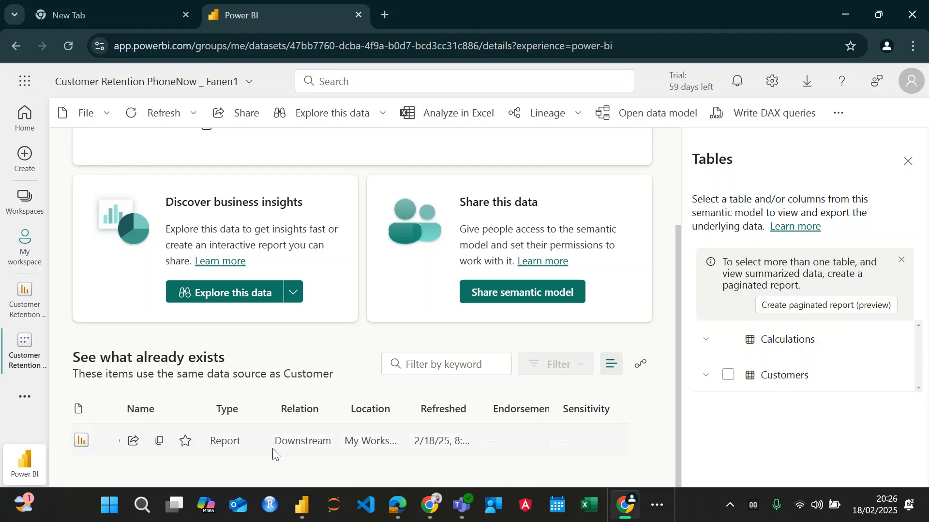
# In Power BI Desktop, view the Email, Customer Risk and Churn pages, then enter the Email text
pyautogui.click(845, 15)
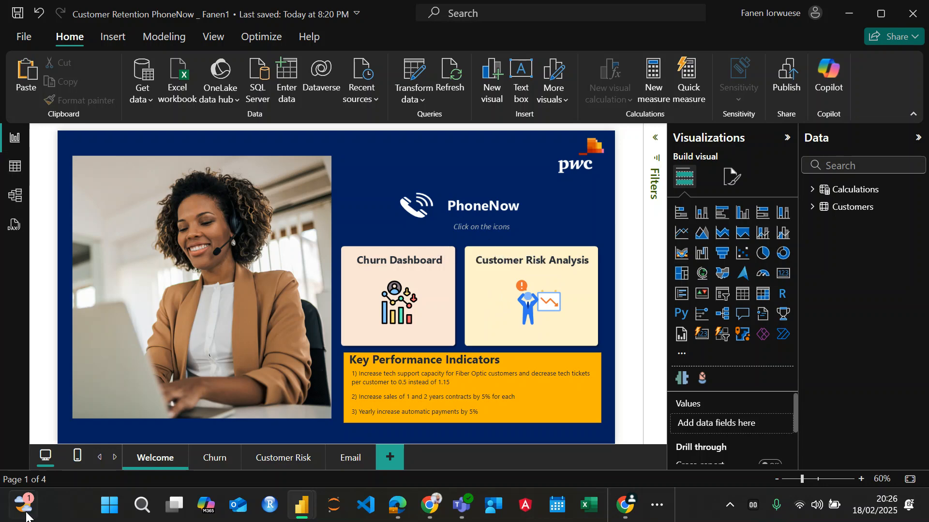
pyautogui.click(351, 458)
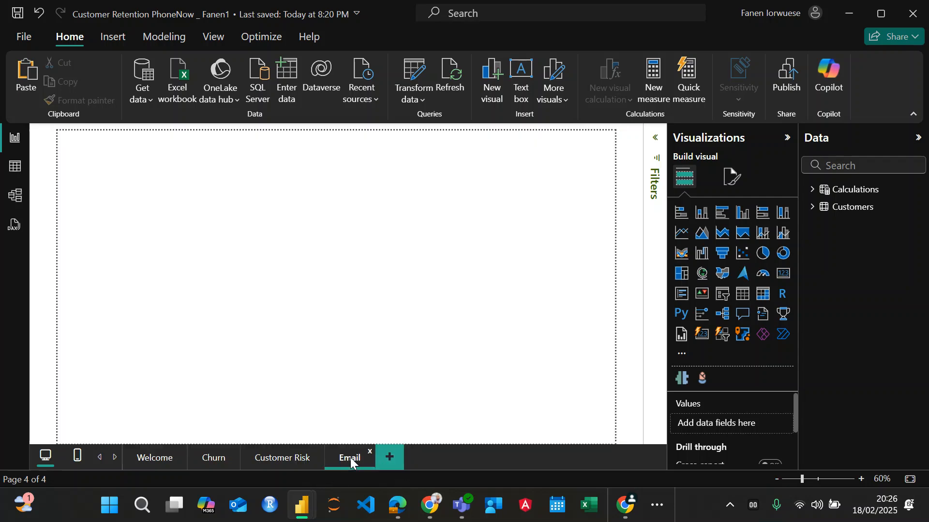
pyautogui.click(287, 457)
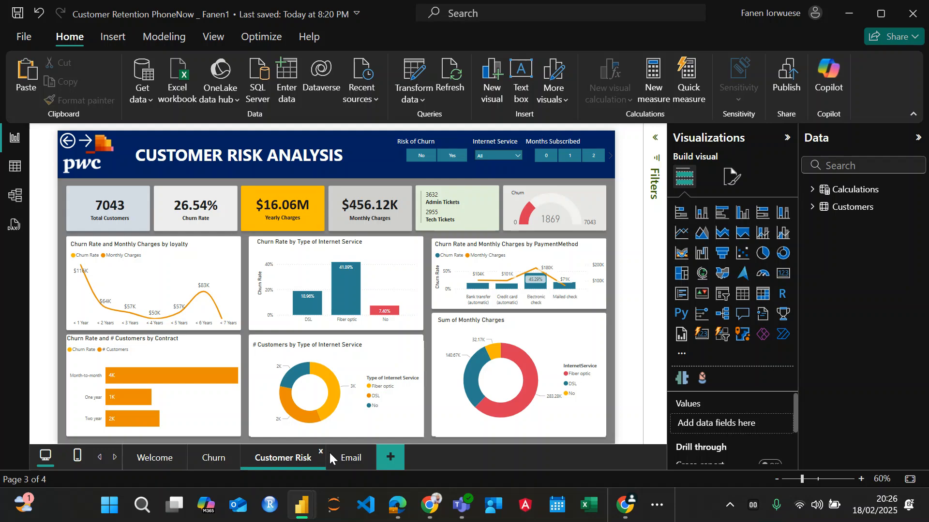
pyautogui.click(220, 461)
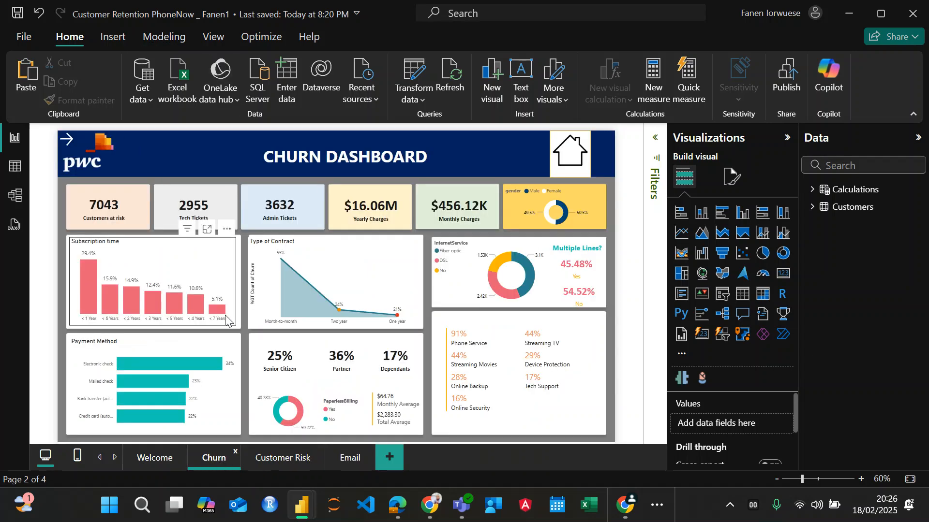
pyautogui.click(350, 460)
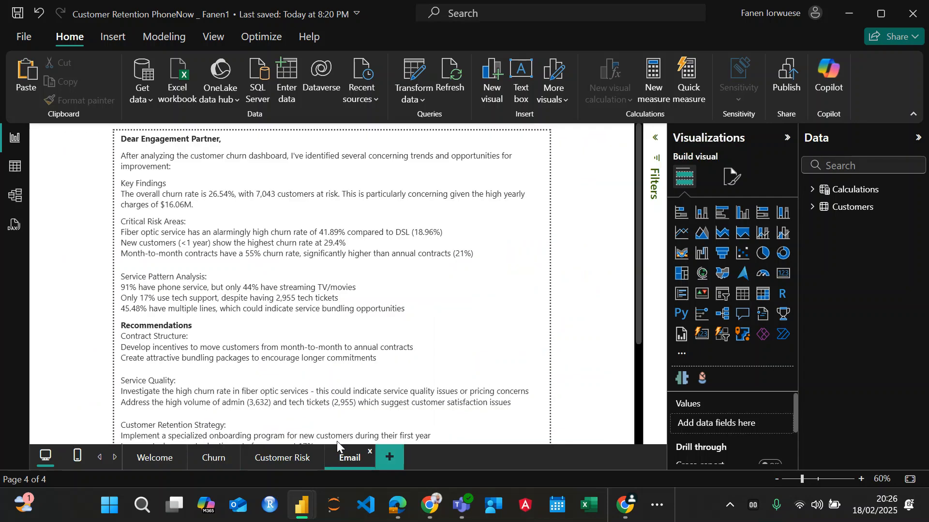
pyautogui.scroll(-1, 317, 287)
pyautogui.click(430, 251)
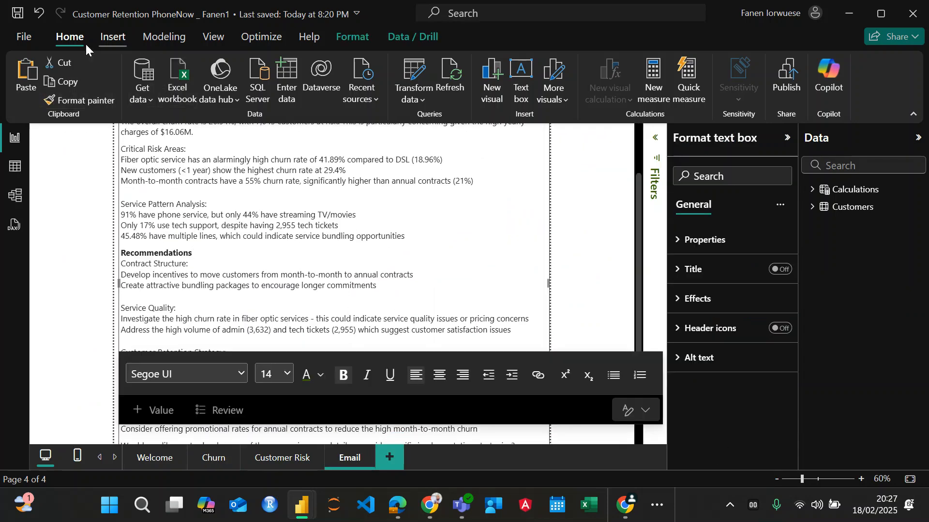
# Add a CHURN text box at font size 24 to the Email page and shrink it
pyautogui.click(104, 36)
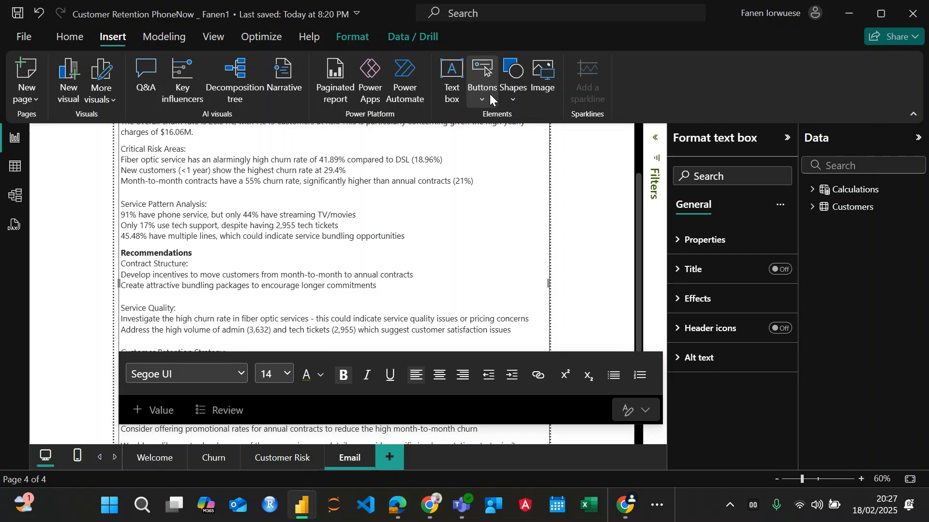
pyautogui.click(456, 89)
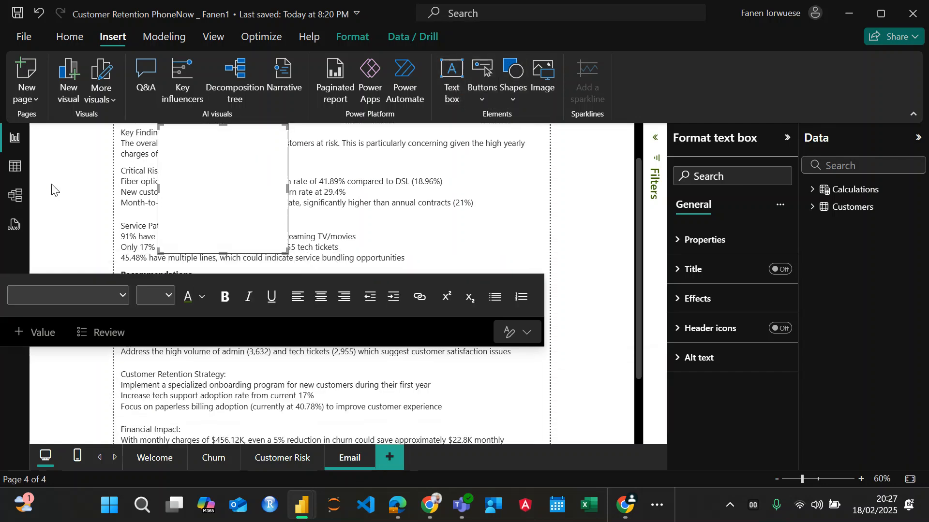
pyautogui.click(167, 134)
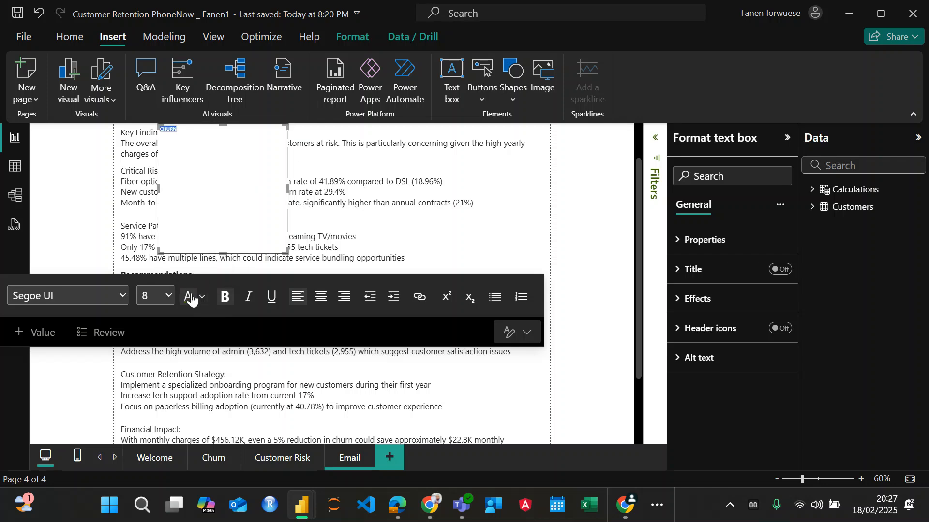
pyautogui.click(169, 297)
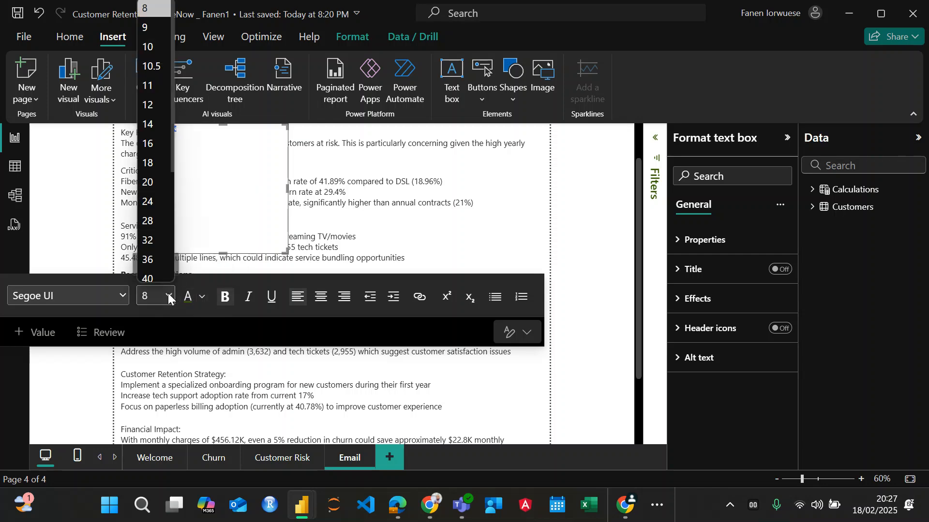
pyautogui.click(155, 201)
pyautogui.moveTo(223, 252); pyautogui.dragTo(215, 150)
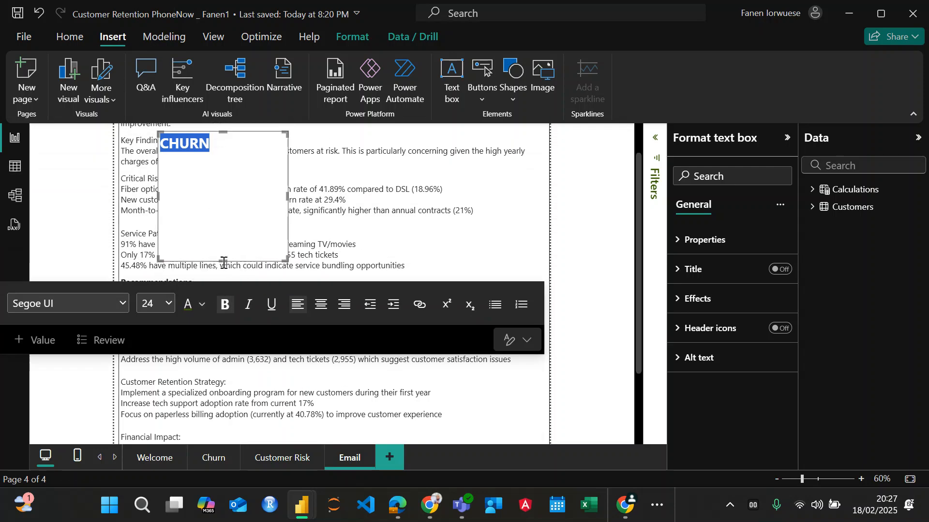
pyautogui.moveTo(222, 261); pyautogui.dragTo(420, 238)
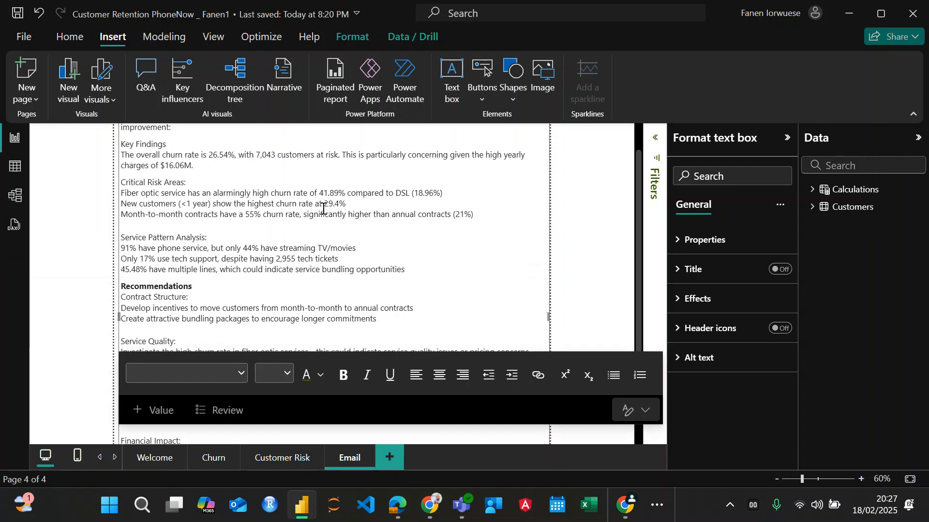
# Move the CHURN label beside the Service Pattern Analysis section and shrink it to fit
pyautogui.tripleClick(324, 209)
pyautogui.tripleClick(524, 258)
pyautogui.click(568, 239)
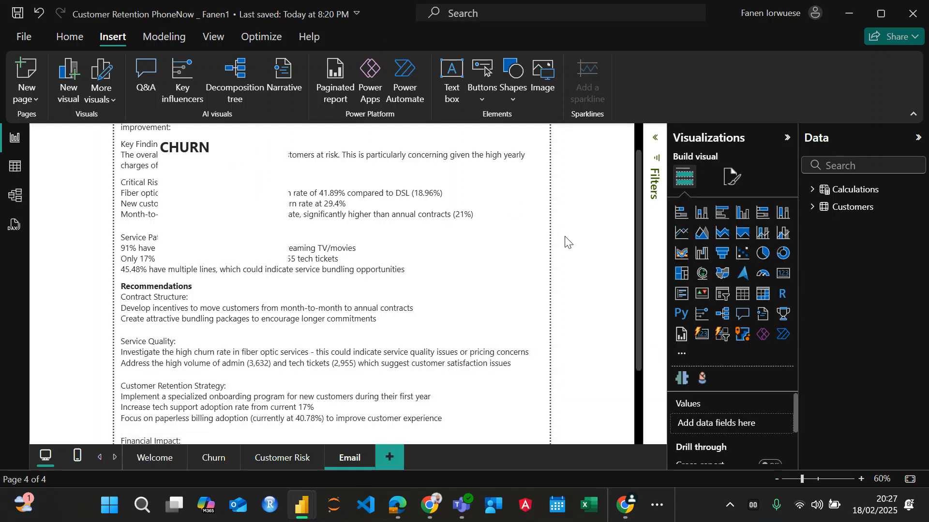
pyautogui.click(215, 141)
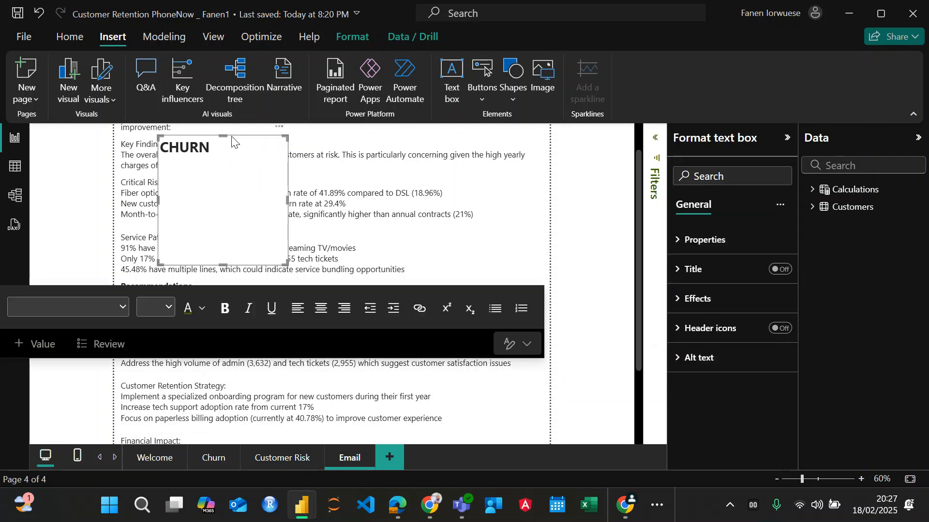
pyautogui.moveTo(238, 141); pyautogui.dragTo(499, 263)
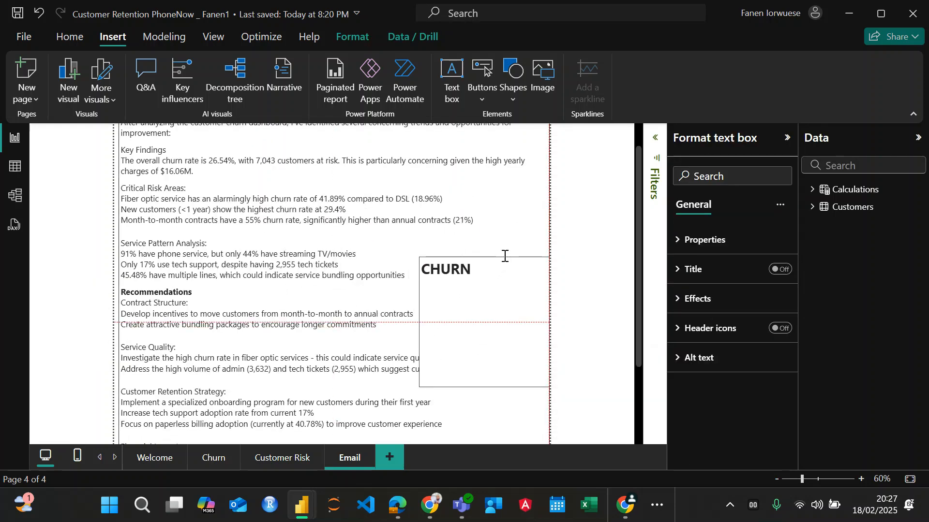
pyautogui.moveTo(462, 389); pyautogui.dragTo(481, 264)
pyautogui.click(541, 269)
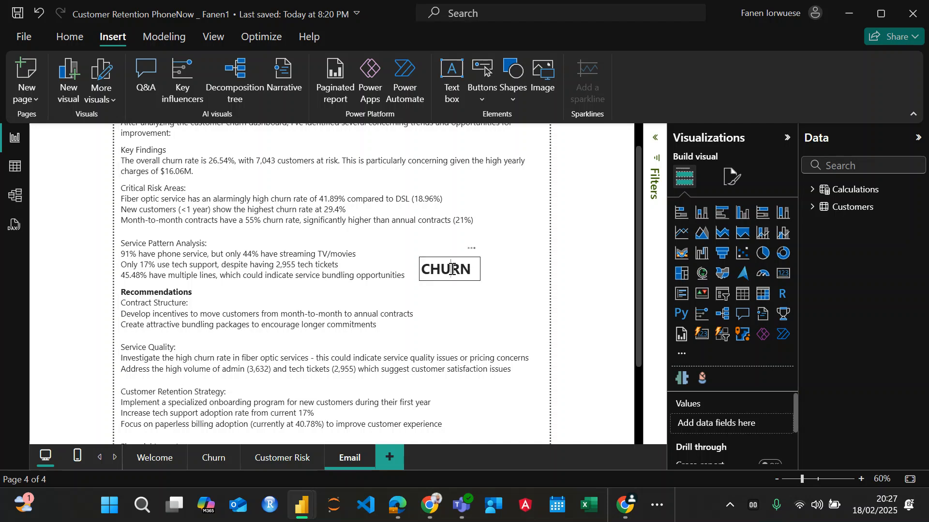
pyautogui.click(470, 260)
pyautogui.click(469, 258)
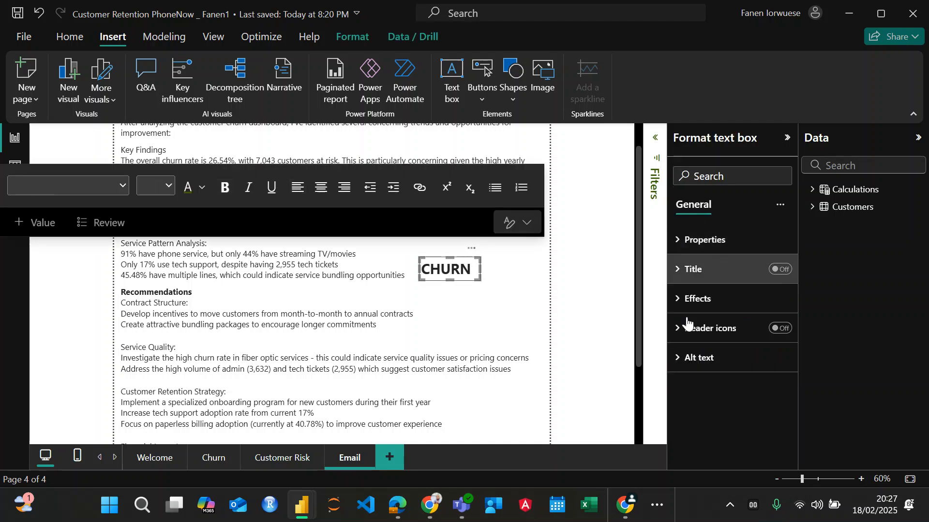
# Delete the word CHURN, leaving the text box empty
pyautogui.click(485, 96)
pyautogui.click(484, 100)
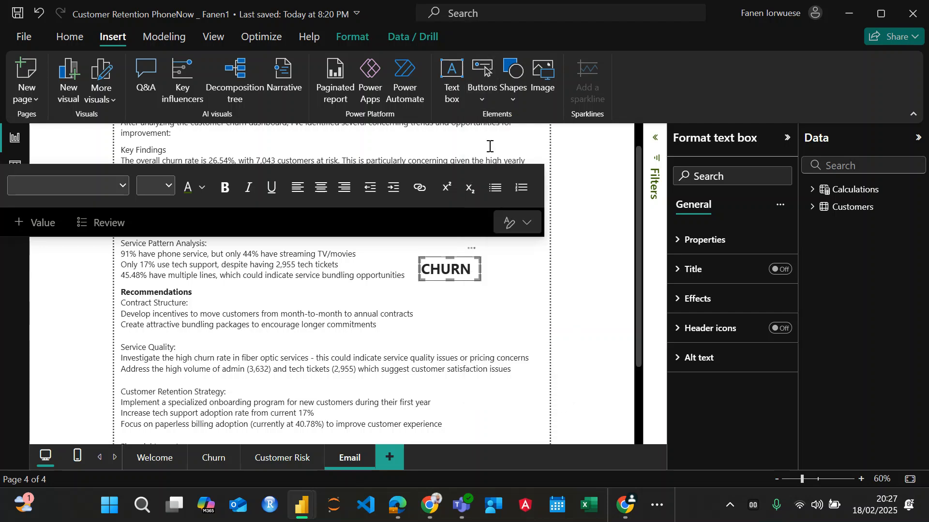
pyautogui.click(474, 274)
pyautogui.doubleClick(471, 275)
pyautogui.press('BackSpace')
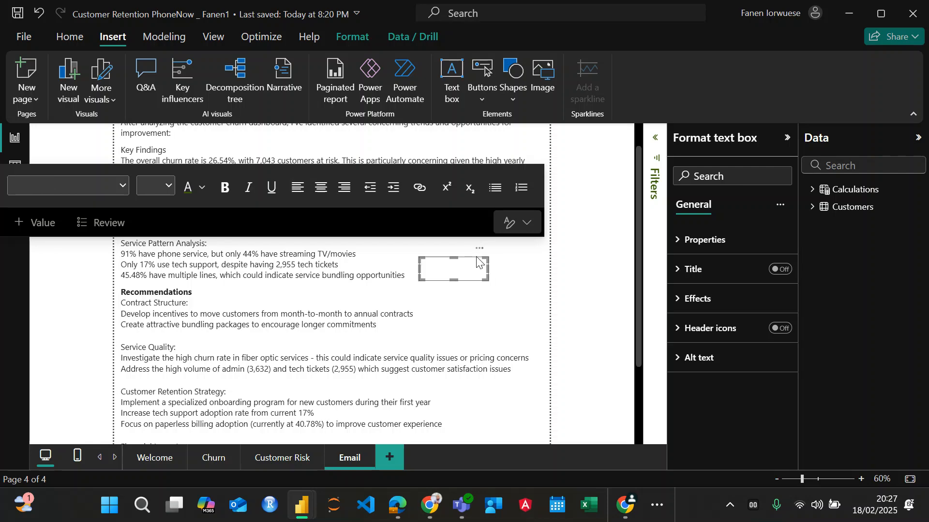
pyautogui.click(464, 138)
# Insert and position a blank button, then undo back to restore the CHURN text
pyautogui.click(481, 104)
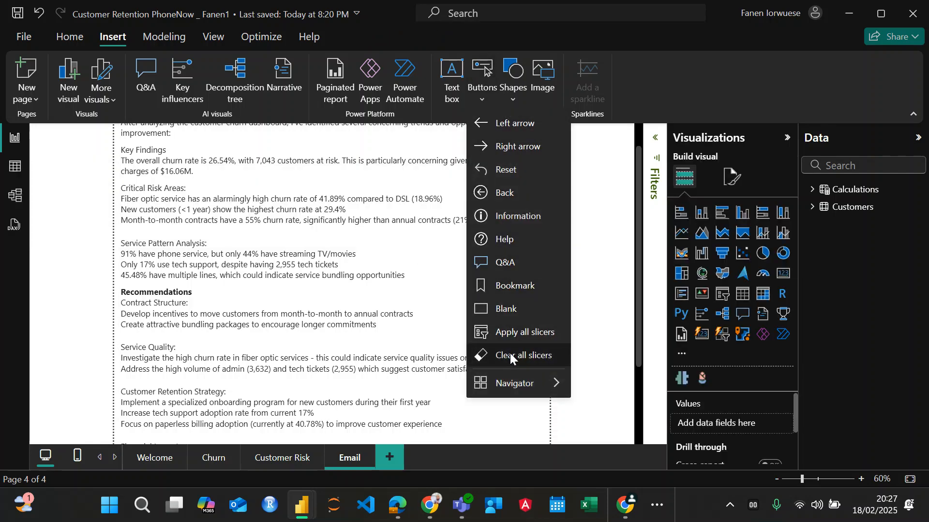
pyautogui.click(509, 310)
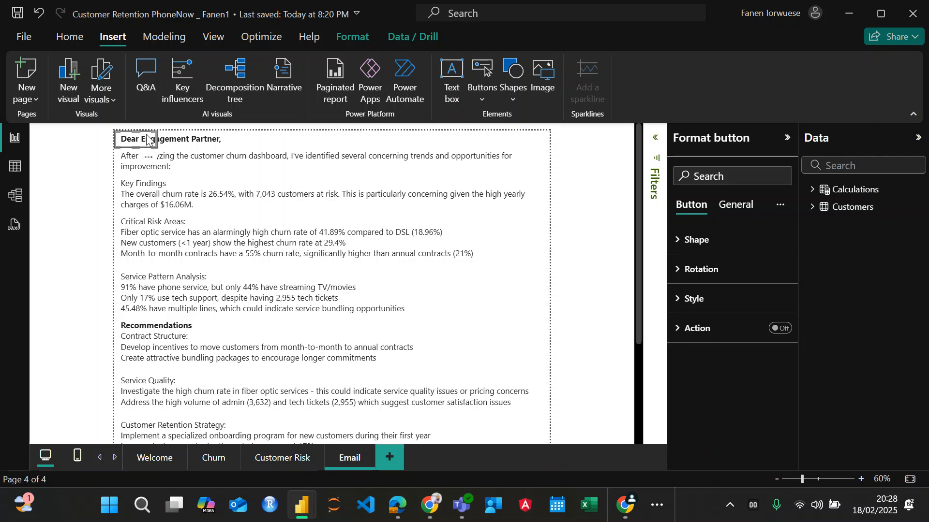
pyautogui.moveTo(146, 143); pyautogui.dragTo(506, 231)
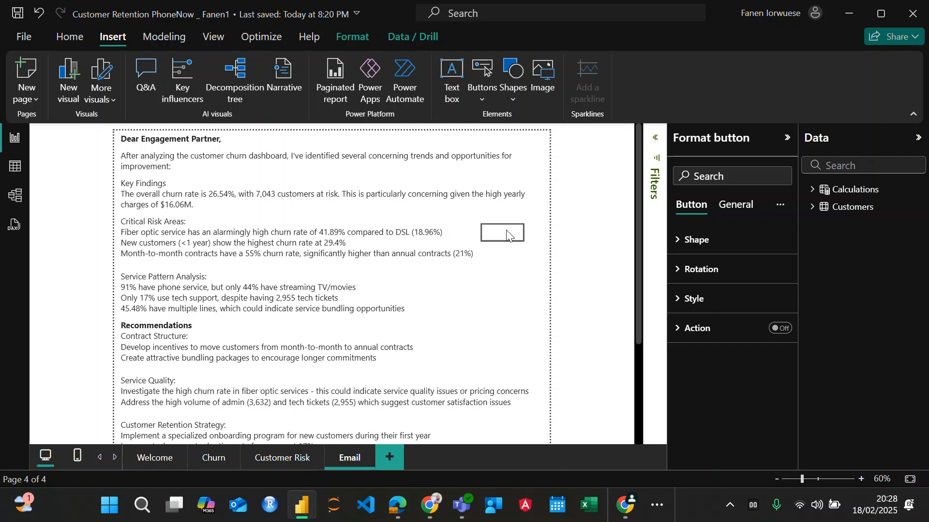
pyautogui.hotkey('ctrl', 'z')
pyautogui.hotkey('ctrl', 'z')
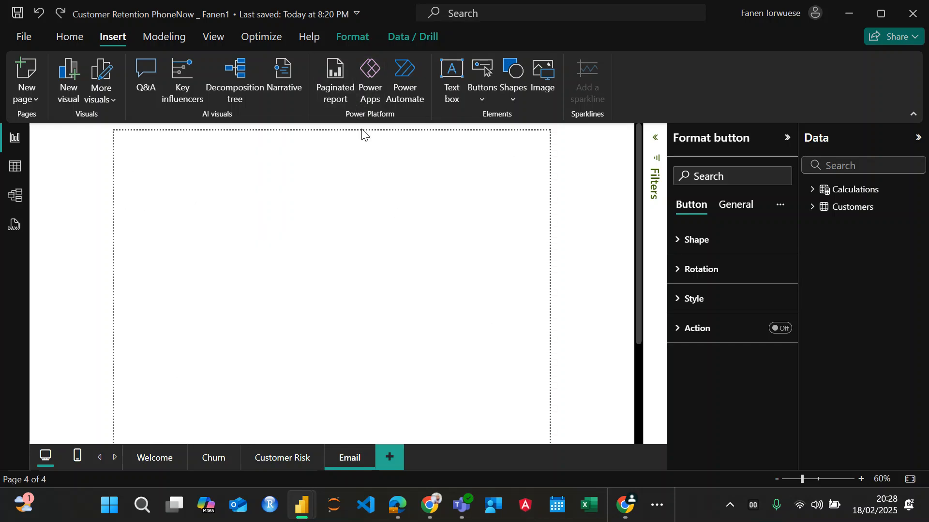
pyautogui.hotkey('ctrl', 'z')
pyautogui.hotkey('ctrl', 'z')
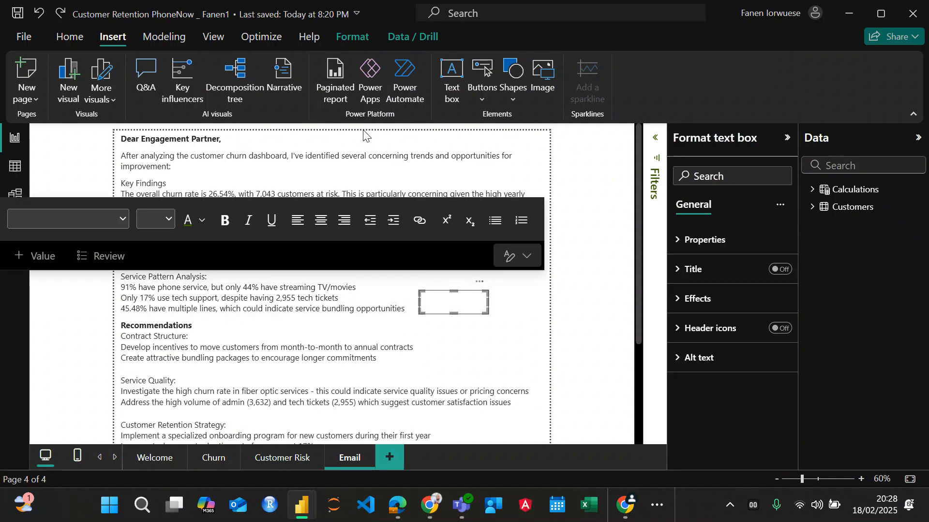
pyautogui.hotkey('ctrl', 'z')
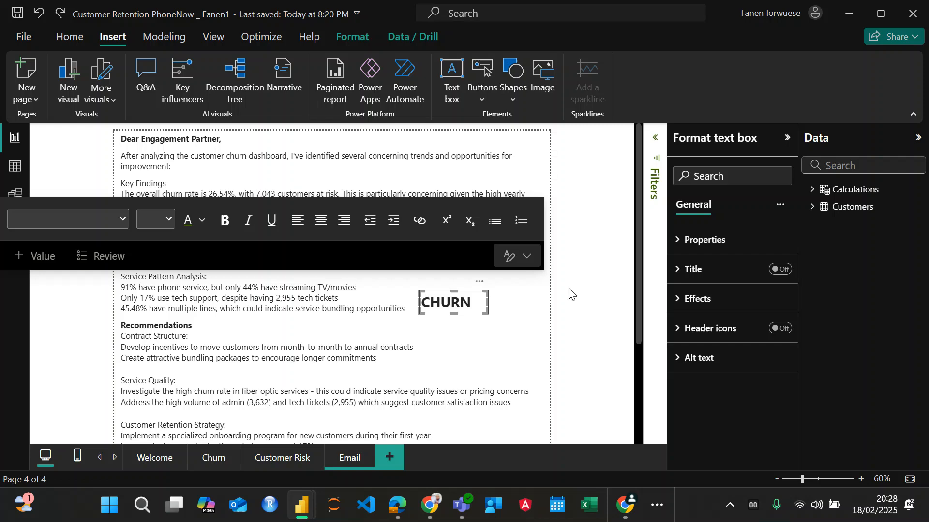
# Nudge the CHURN label further right beside Service Pattern Analysis
pyautogui.click(569, 294)
pyautogui.click(463, 294)
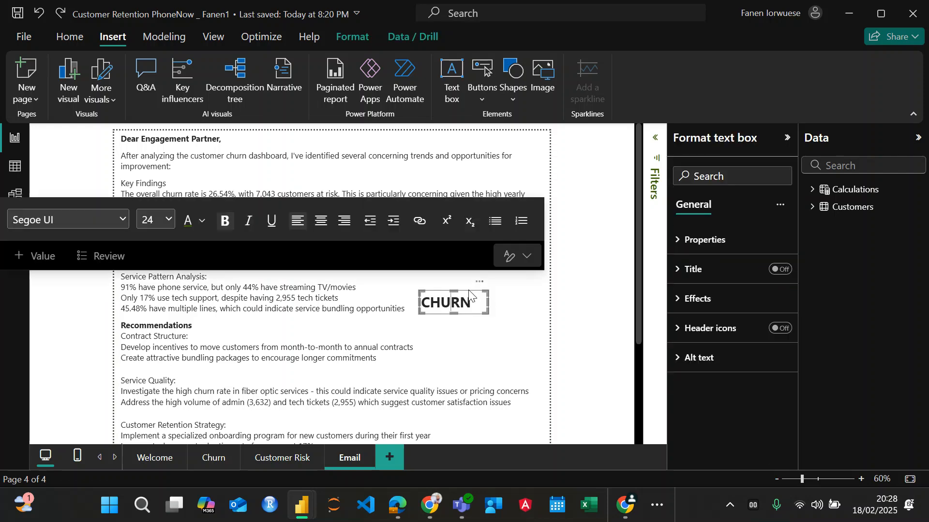
pyautogui.moveTo(468, 295); pyautogui.dragTo(512, 287)
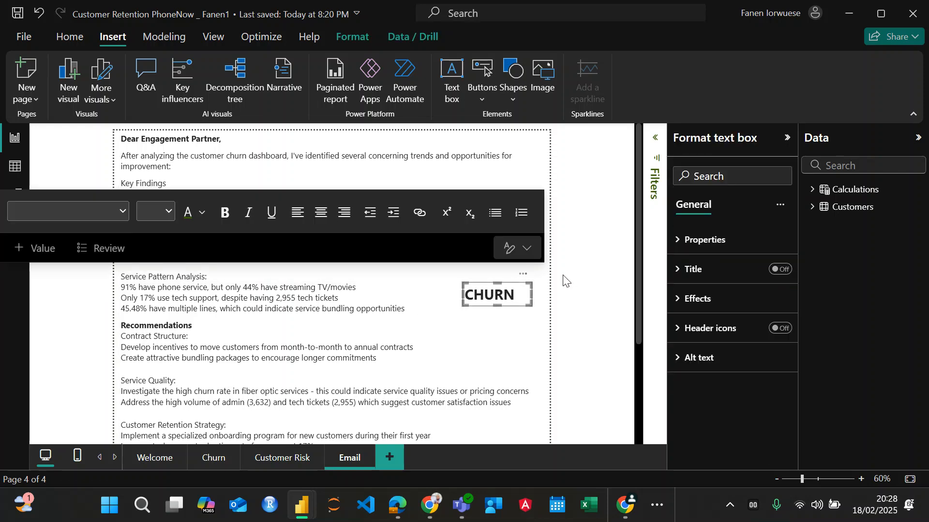
pyautogui.click(564, 281)
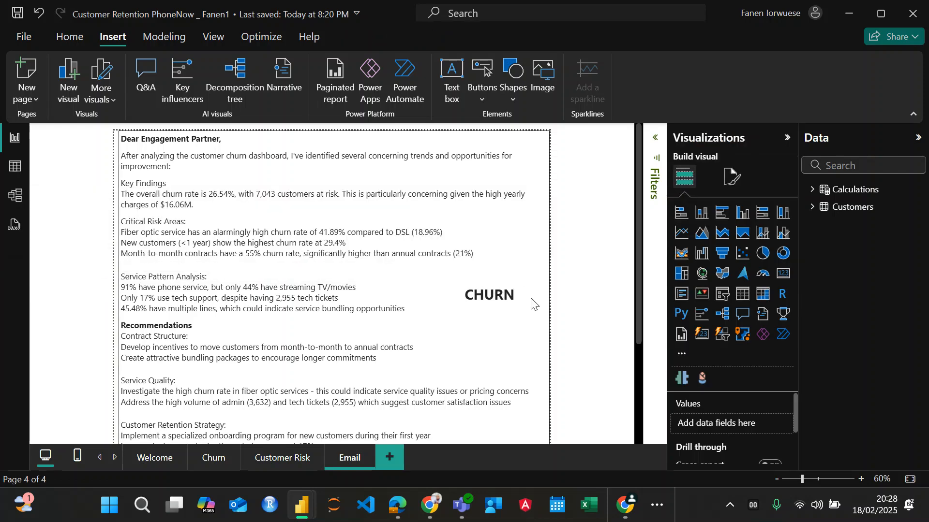
pyautogui.click(500, 296)
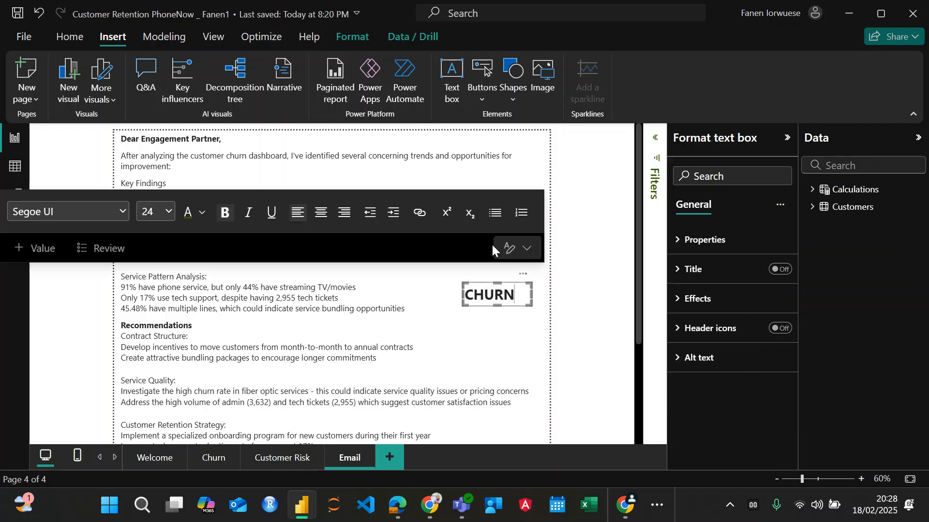
# Insert a blank button and fit it exactly over the CHURN label
pyautogui.click(478, 97)
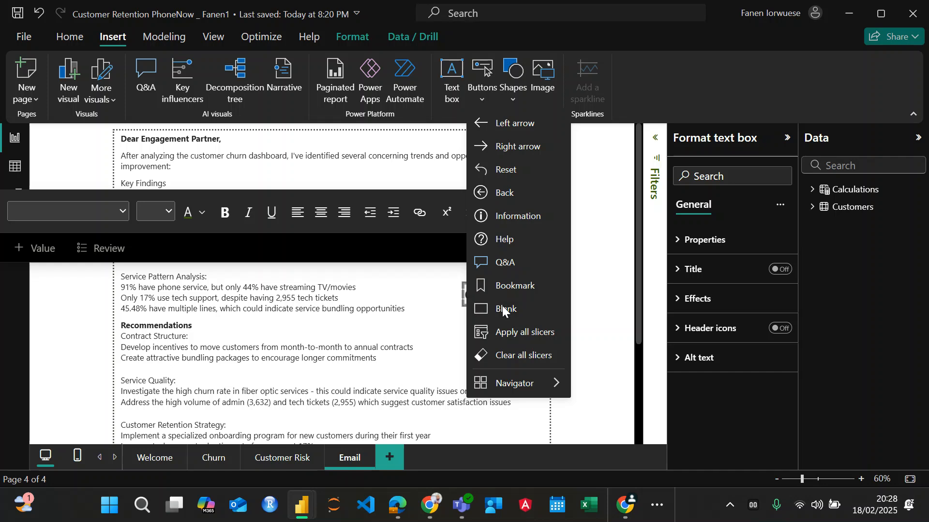
pyautogui.click(502, 309)
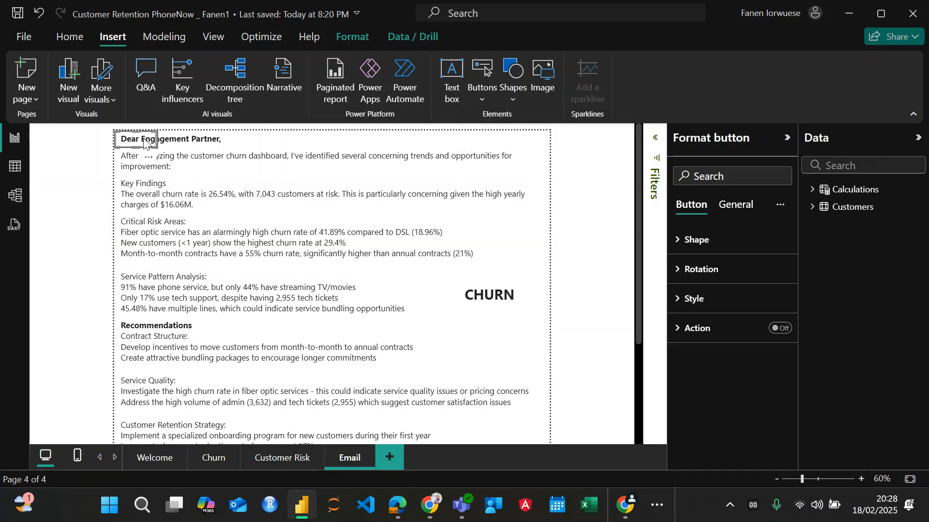
pyautogui.moveTo(159, 147); pyautogui.dragTo(519, 297)
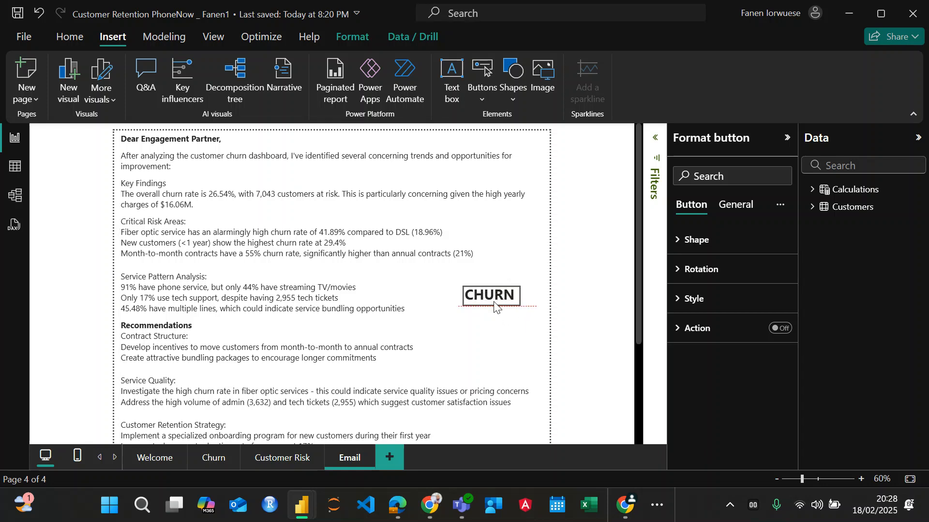
pyautogui.moveTo(492, 301); pyautogui.dragTo(493, 301)
pyautogui.moveTo(492, 283); pyautogui.dragTo(491, 283)
# Give the button a Page navigation action to the Churn page, then follow it
pyautogui.click(780, 329)
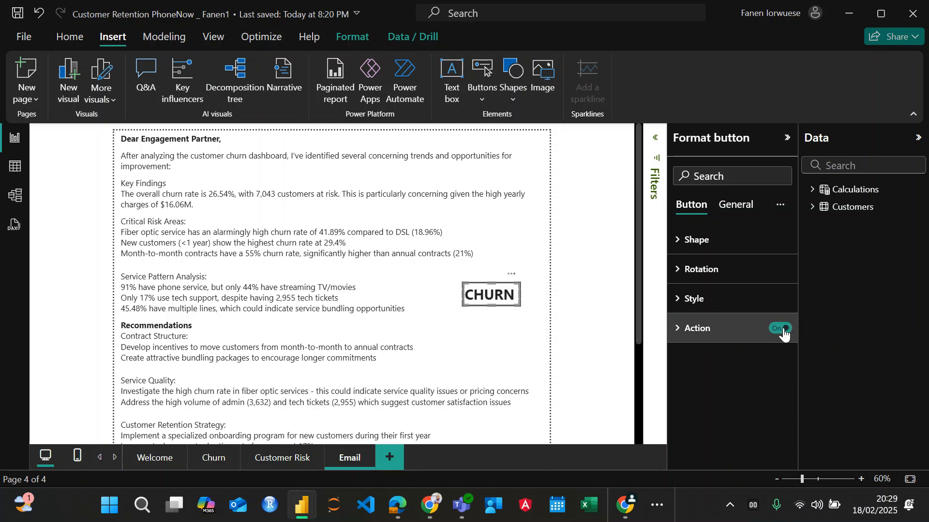
pyautogui.click(697, 329)
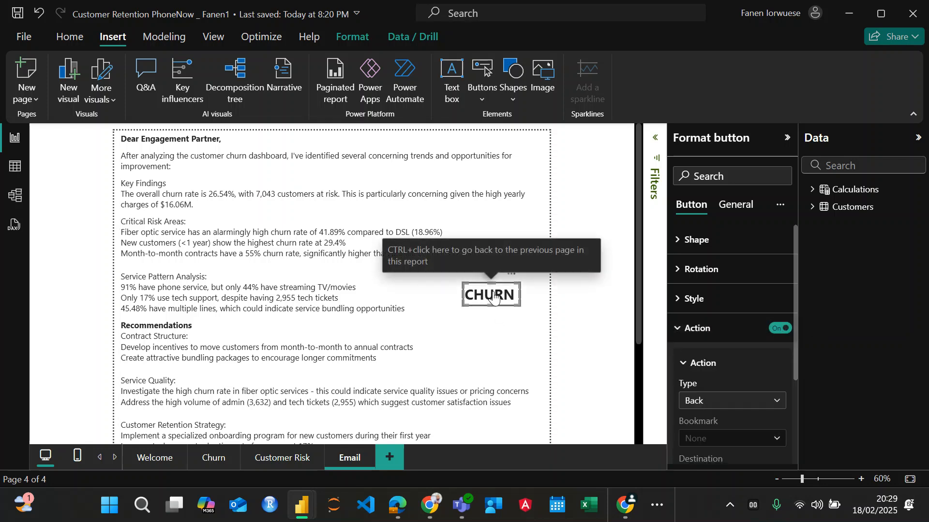
pyautogui.scroll(-3, 725, 402)
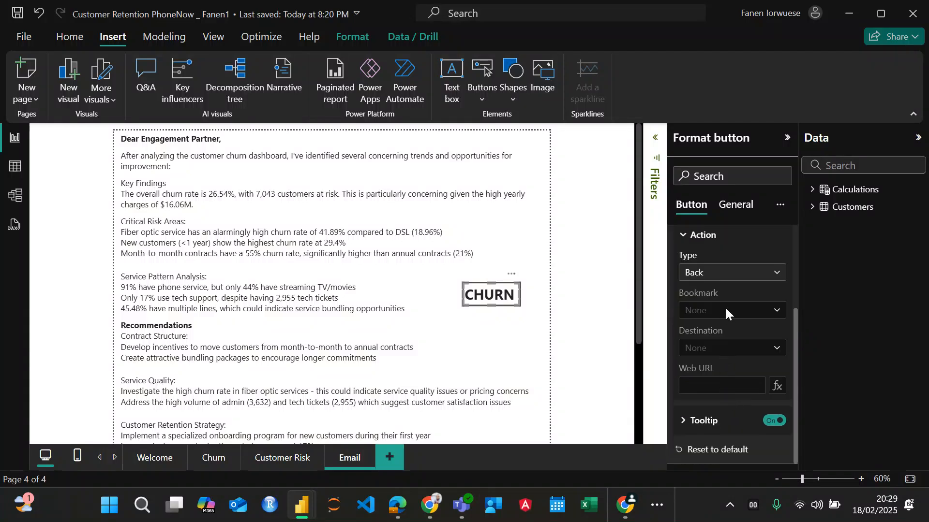
pyautogui.click(730, 273)
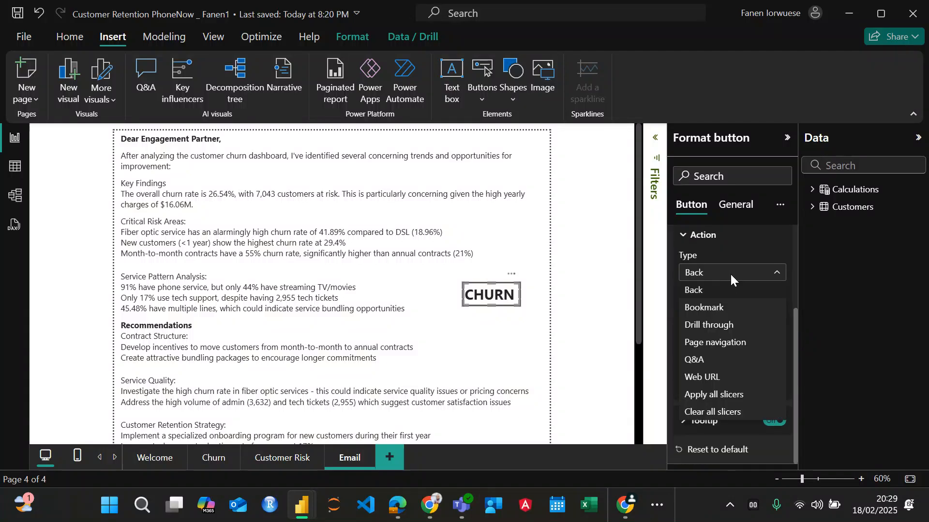
pyautogui.click(719, 343)
pyautogui.click(717, 349)
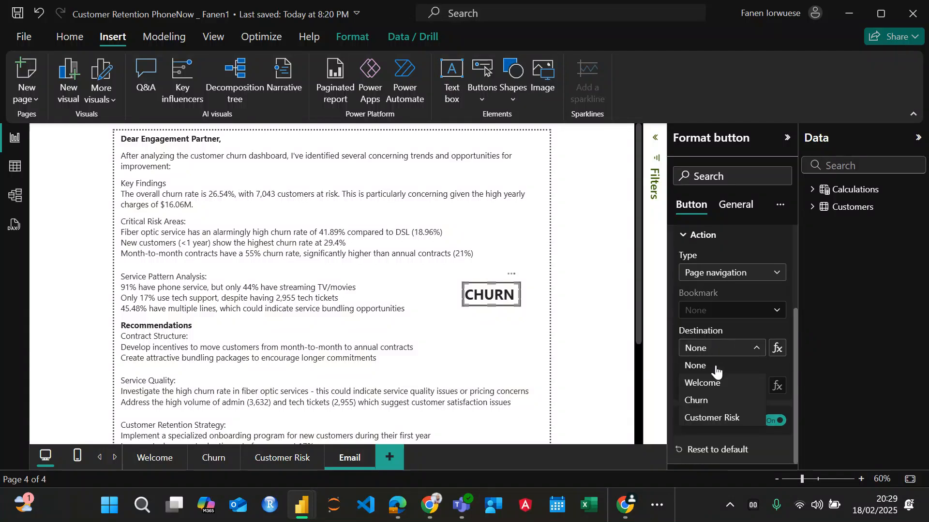
pyautogui.click(705, 401)
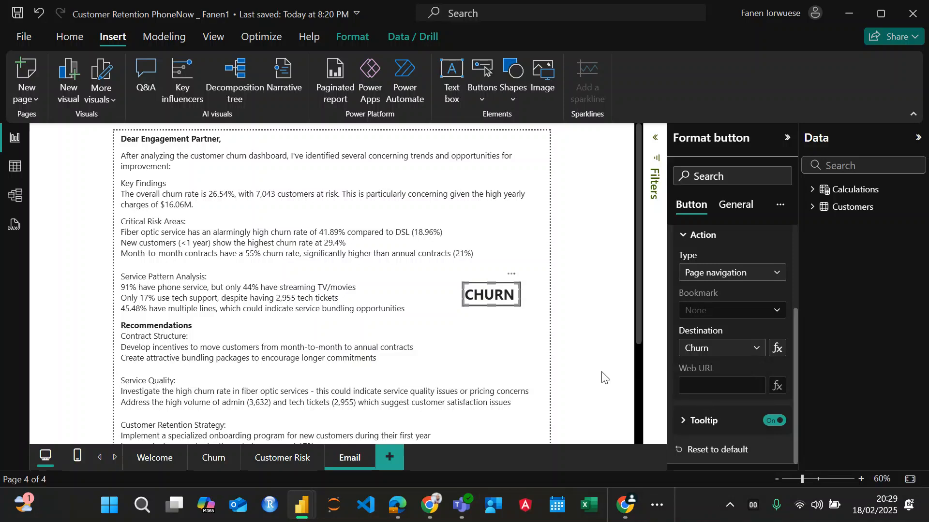
pyautogui.keyDown('ctrl'); pyautogui.click(500, 297); pyautogui.keyUp('ctrl')
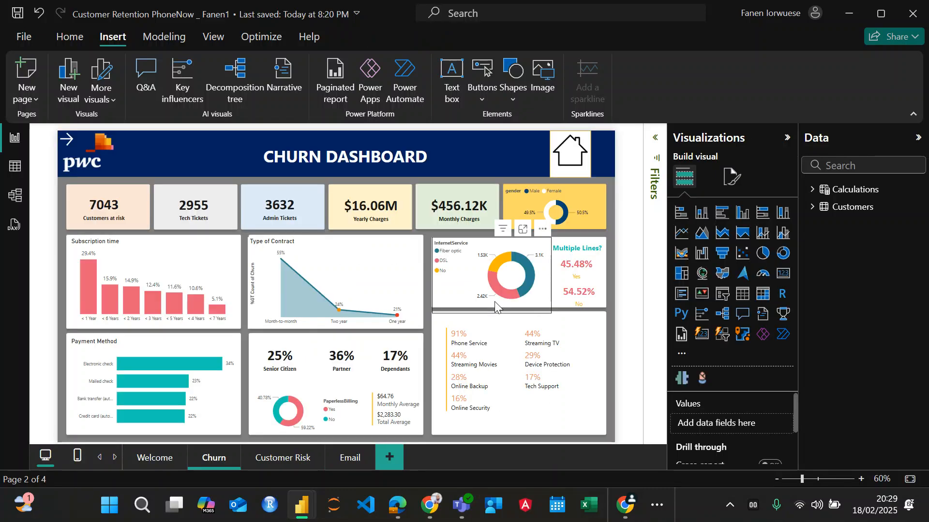
# Move from the Churn page's arrow button to the Email page and select its CHURN button
pyautogui.click(65, 144)
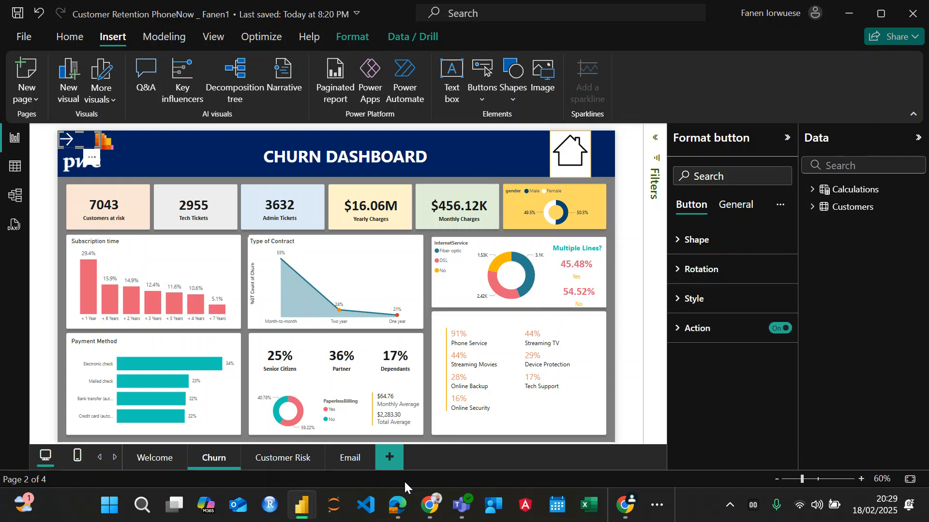
pyautogui.click(300, 462)
pyautogui.click(352, 460)
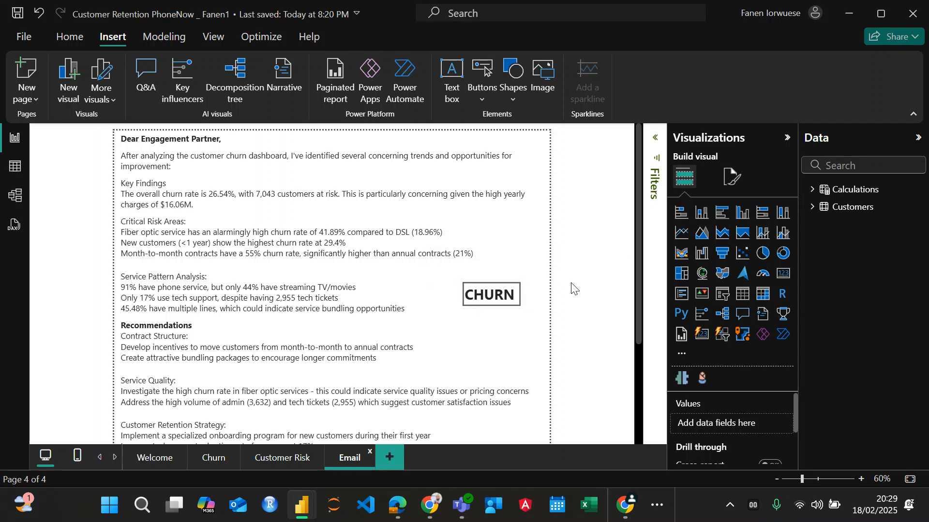
pyautogui.click(506, 304)
# Inspect the CHURN button's Shape, Rotation and Style format settings
pyautogui.click(680, 242)
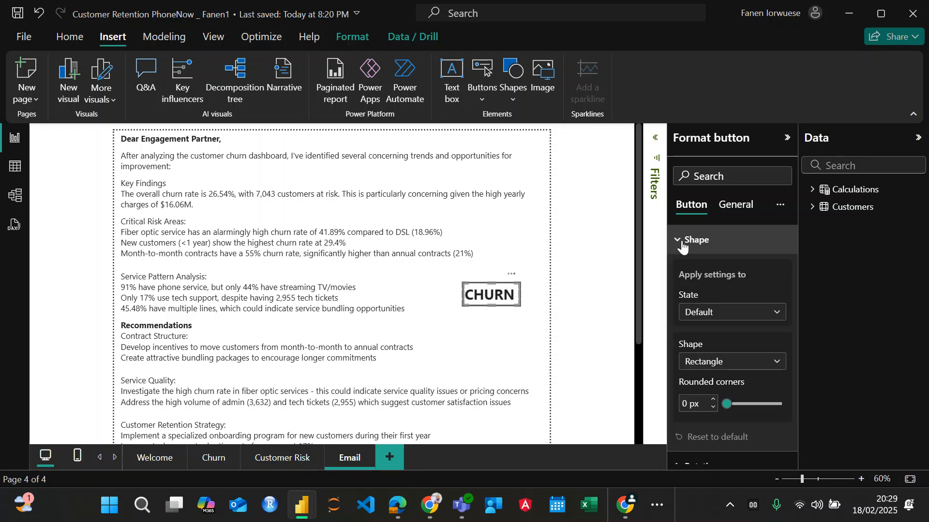
pyautogui.click(682, 244)
pyautogui.click(682, 271)
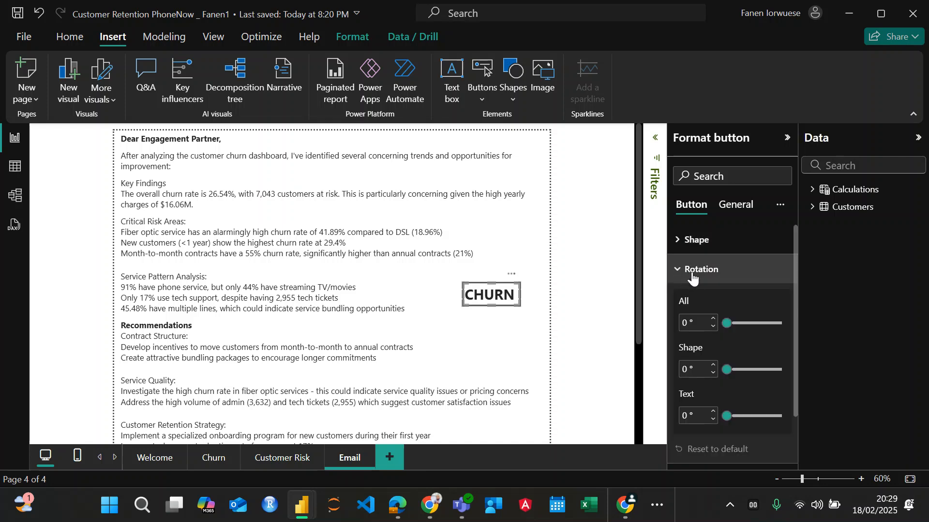
pyautogui.click(683, 272)
pyautogui.click(687, 300)
pyautogui.scroll(-5, 716, 363)
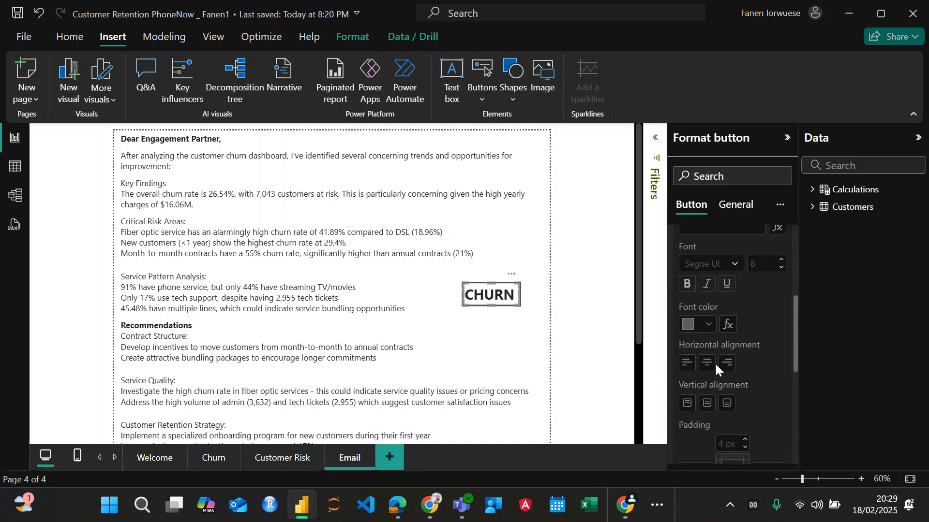
pyautogui.scroll(4, 716, 363)
pyautogui.scroll(-8, 713, 352)
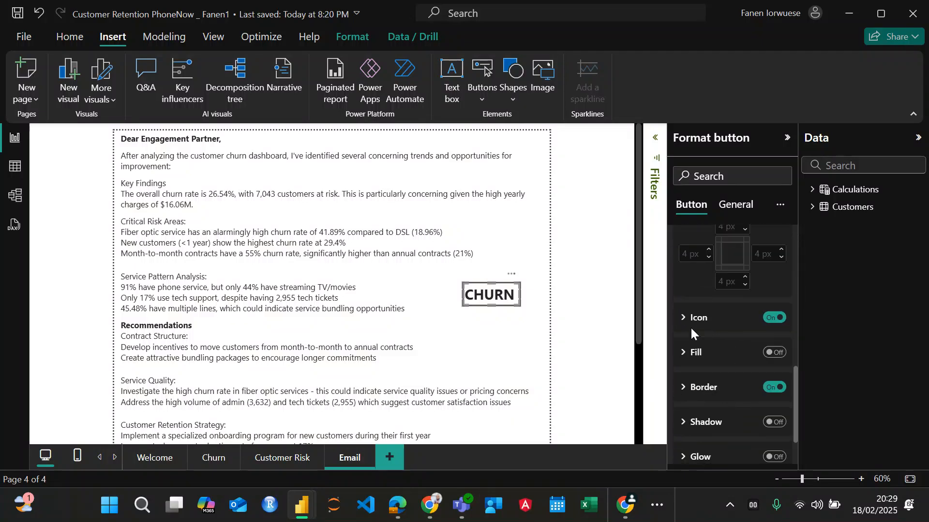
pyautogui.scroll(-2, 712, 341)
pyautogui.scroll(4, 709, 355)
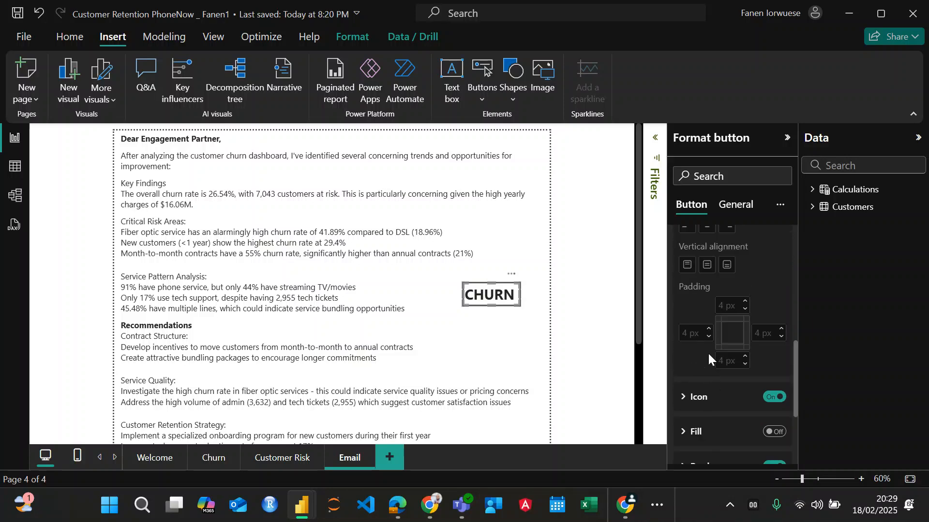
# Review the button's Icon settings and bring up the list of button types
pyautogui.click(697, 396)
pyautogui.scroll(-5, 710, 398)
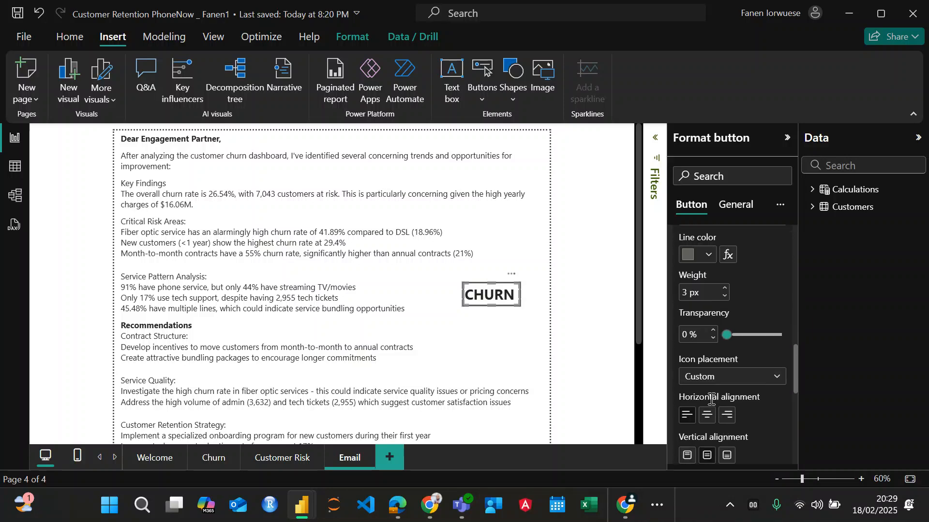
pyautogui.scroll(5, 710, 389)
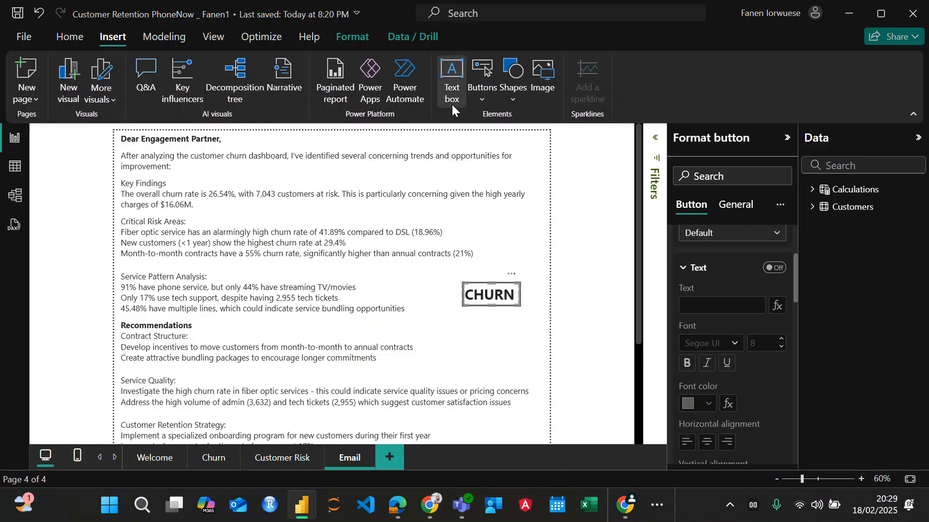
pyautogui.click(476, 95)
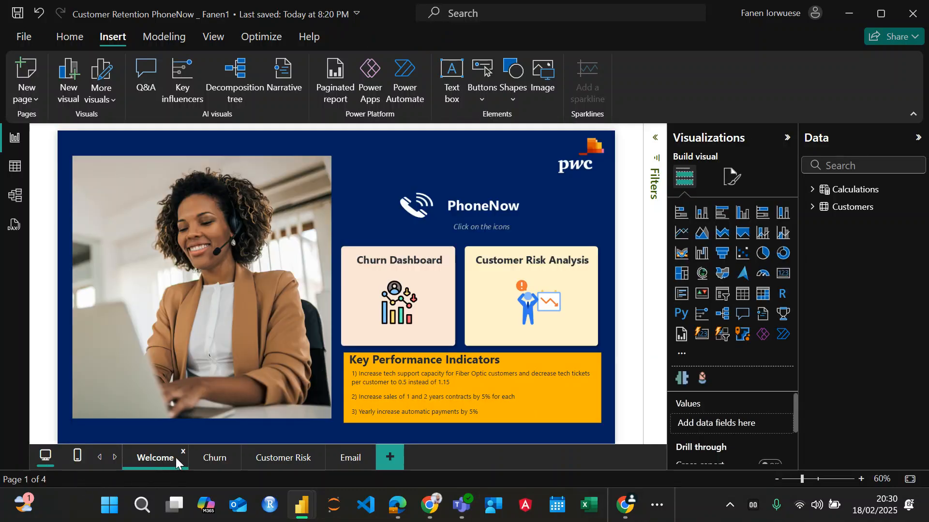
# Flip through the Churn, Customer Risk and Churn pages, ending on the Welcome page
pyautogui.click(206, 459)
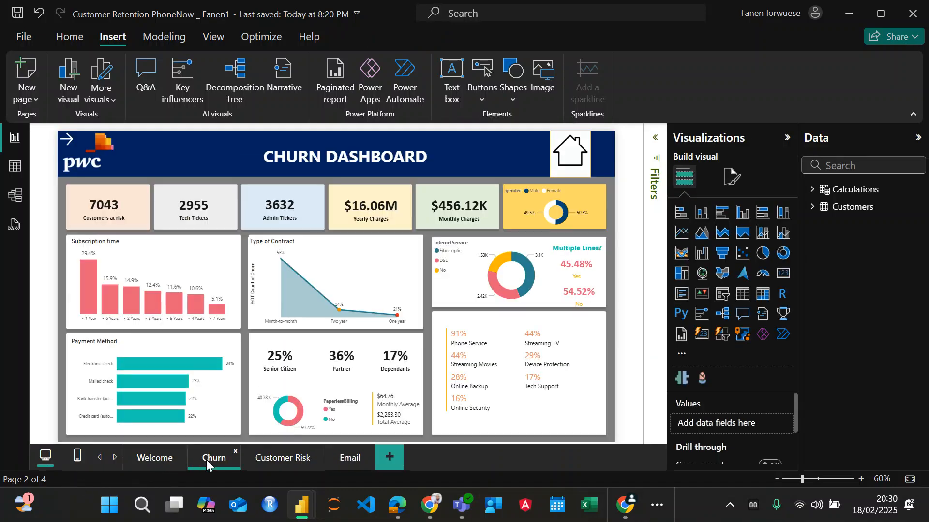
pyautogui.click(275, 456)
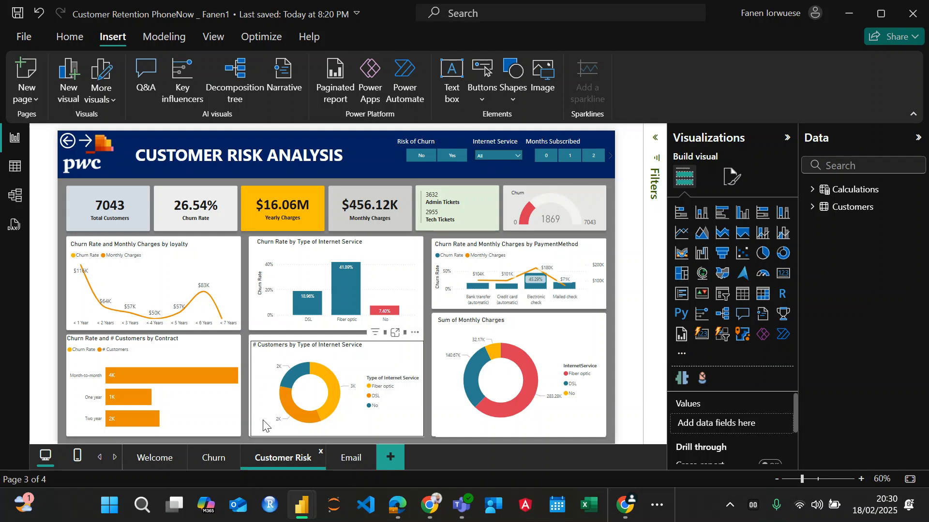
pyautogui.click(215, 459)
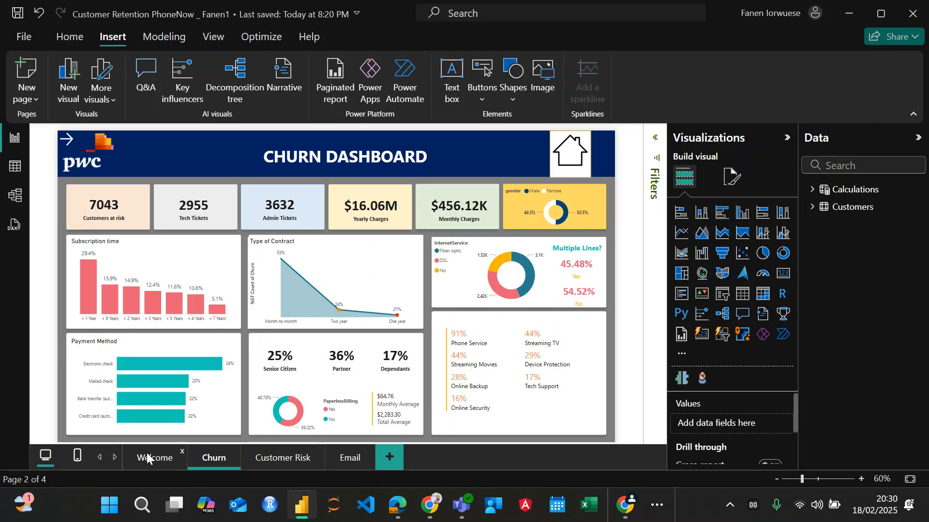
pyautogui.click(147, 458)
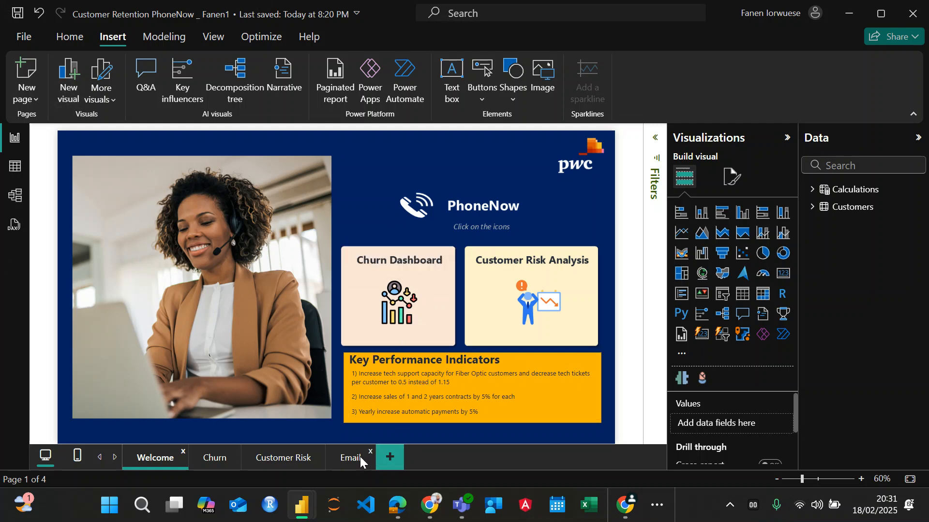
# Open the Email page, then switch over to the Chrome browser window
pyautogui.click(346, 460)
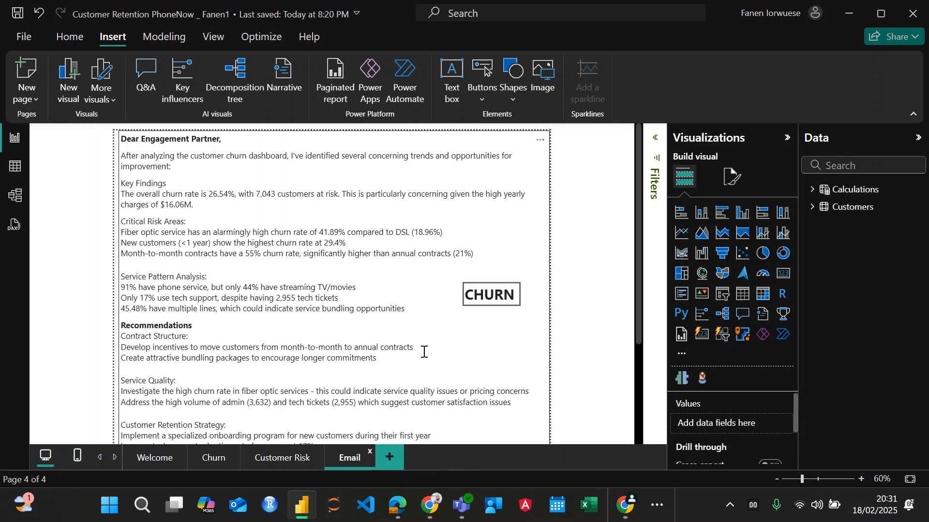
pyautogui.moveTo(429, 505)
pyautogui.moveTo(625, 505)
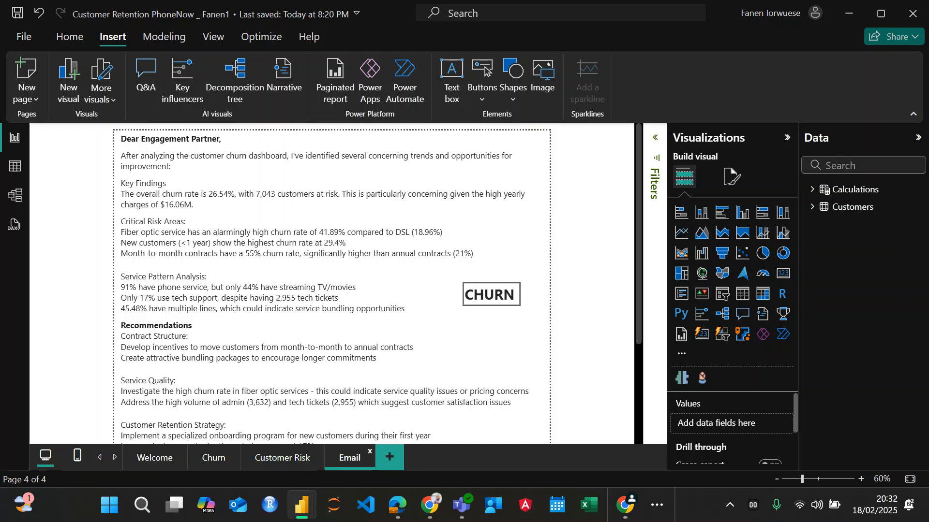
pyautogui.click(429, 505)
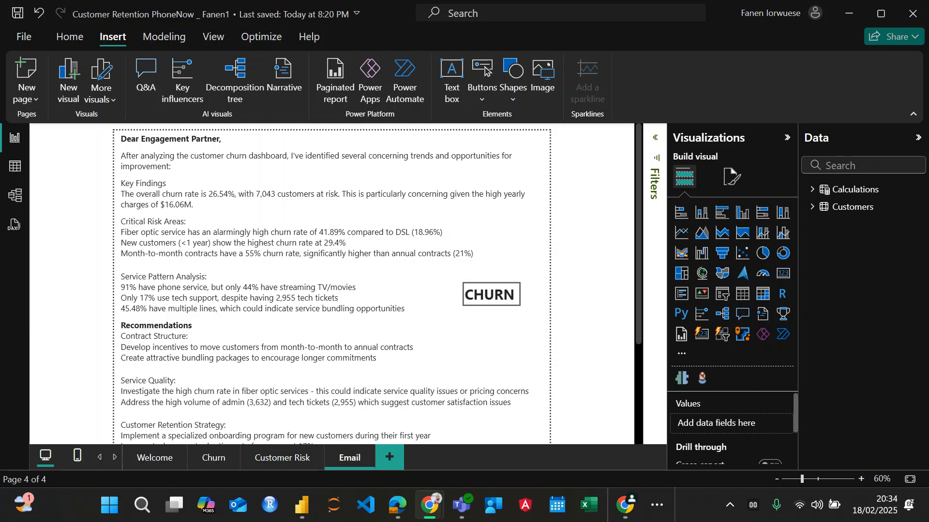
# Send the copied Google Meet link to the Data Analytics Students WhatsApp group, then minimise WhatsApp
pyautogui.hotkey('alt', 'Tab')
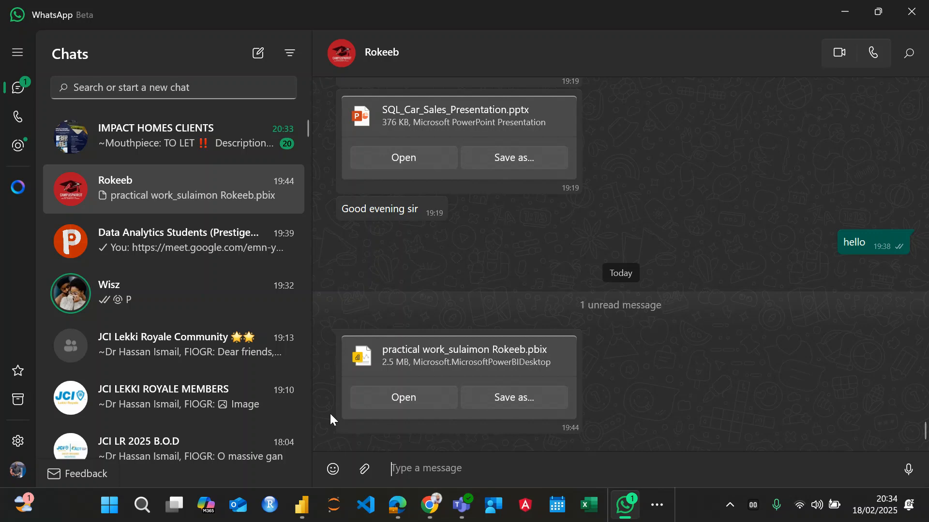
pyautogui.click(145, 237)
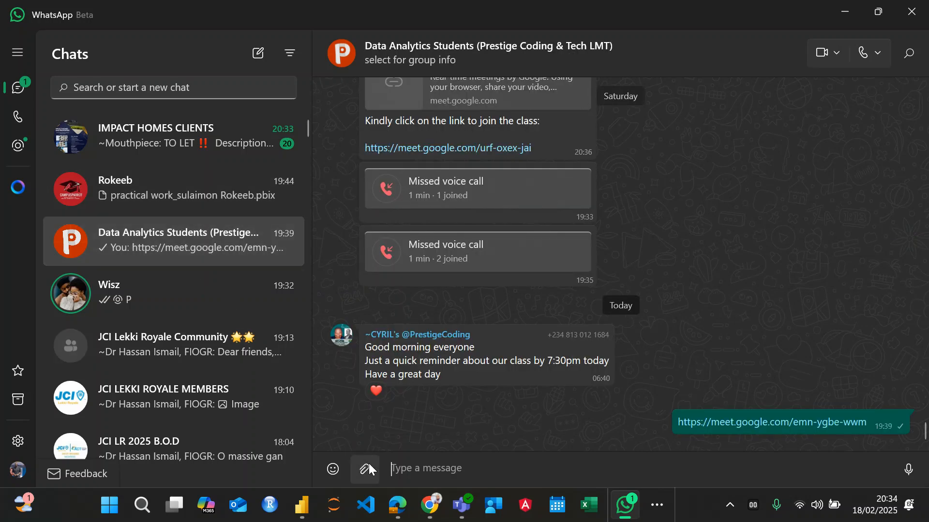
pyautogui.write('https://meet.google.com/mwr-ekuf-bou')
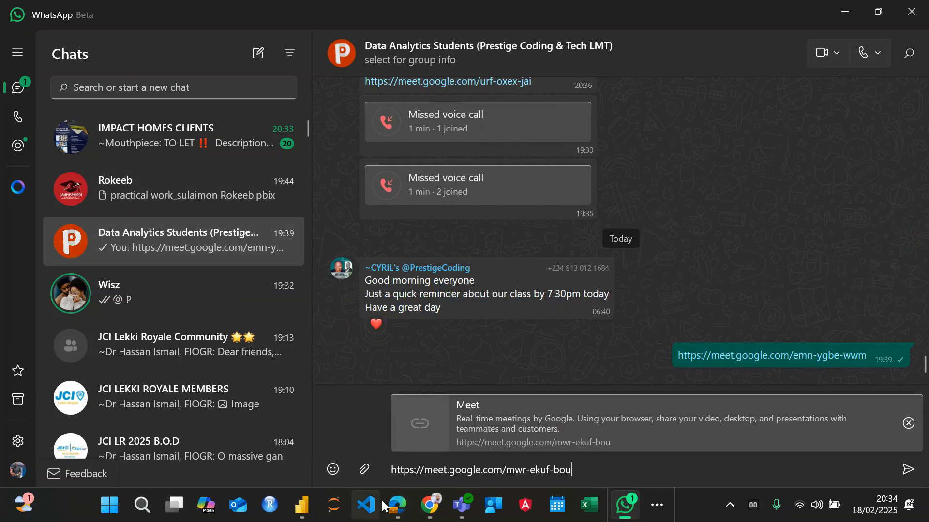
pyautogui.press('Return')
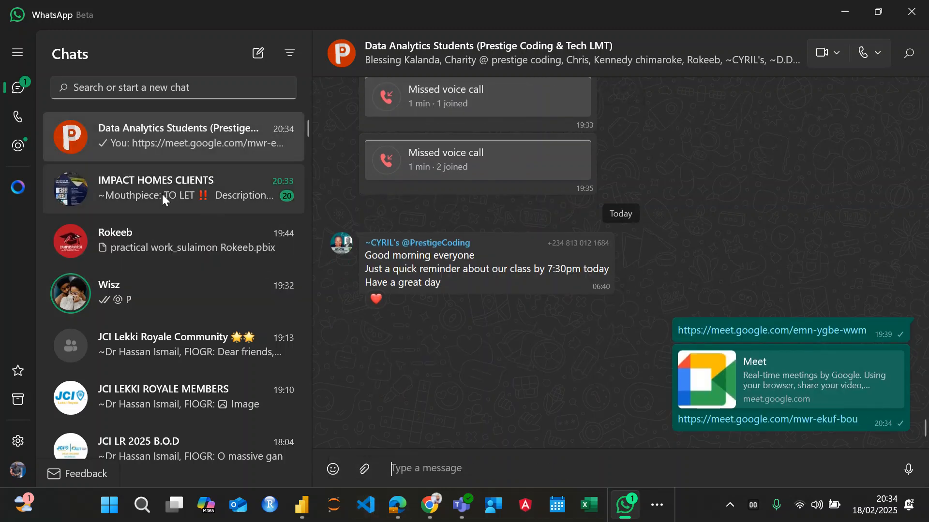
pyautogui.click(844, 10)
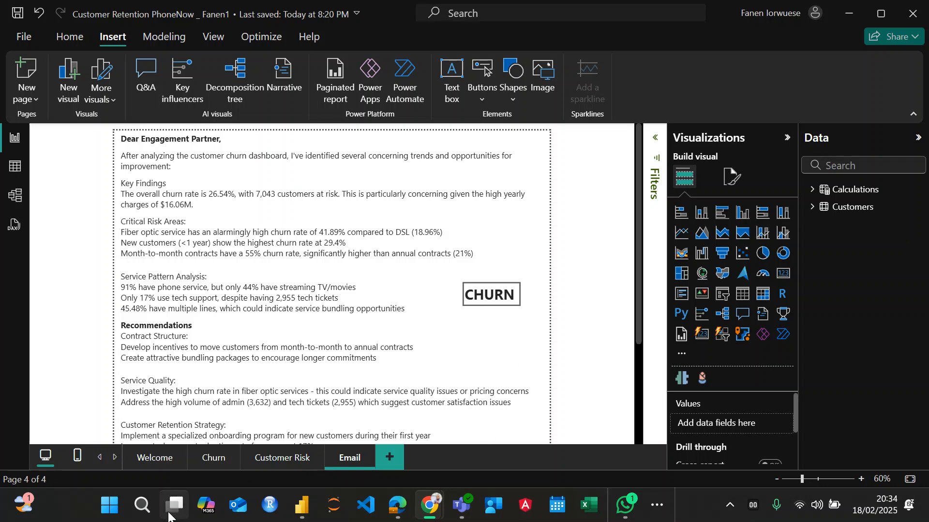
# Switch the PhoneNow report to its Welcome page
pyautogui.click(158, 460)
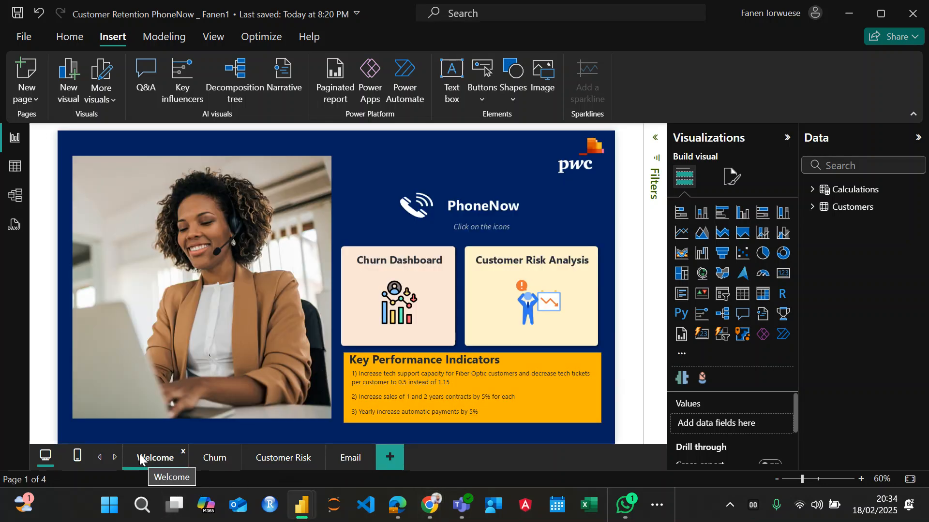